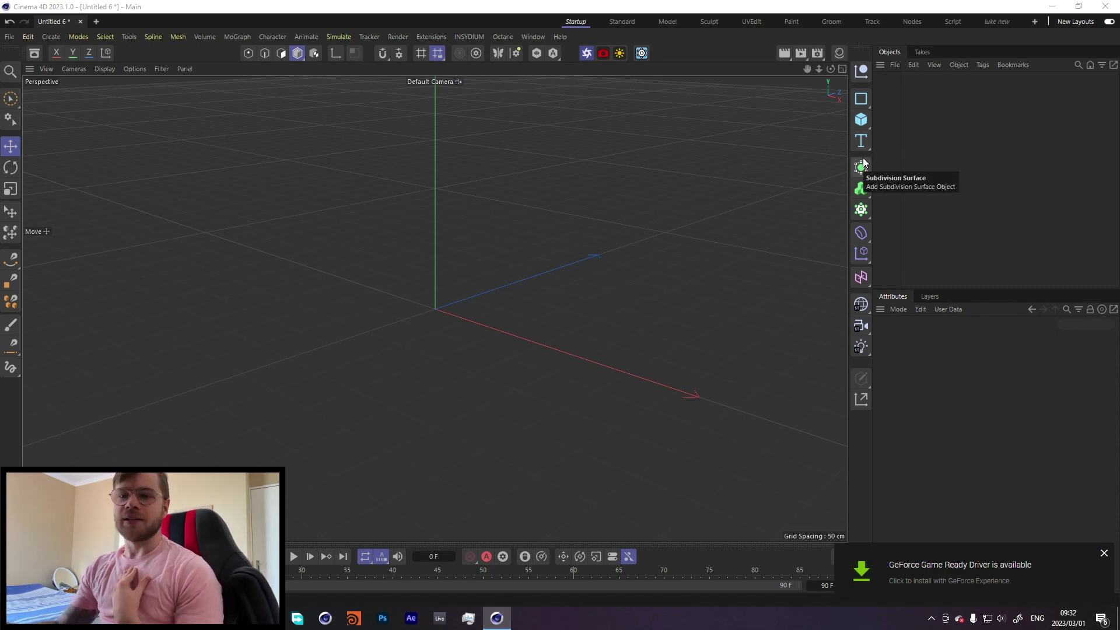
# Add a plane primitive and set its width to 300 cm and its height to 800 cm
pyautogui.click(861, 120)
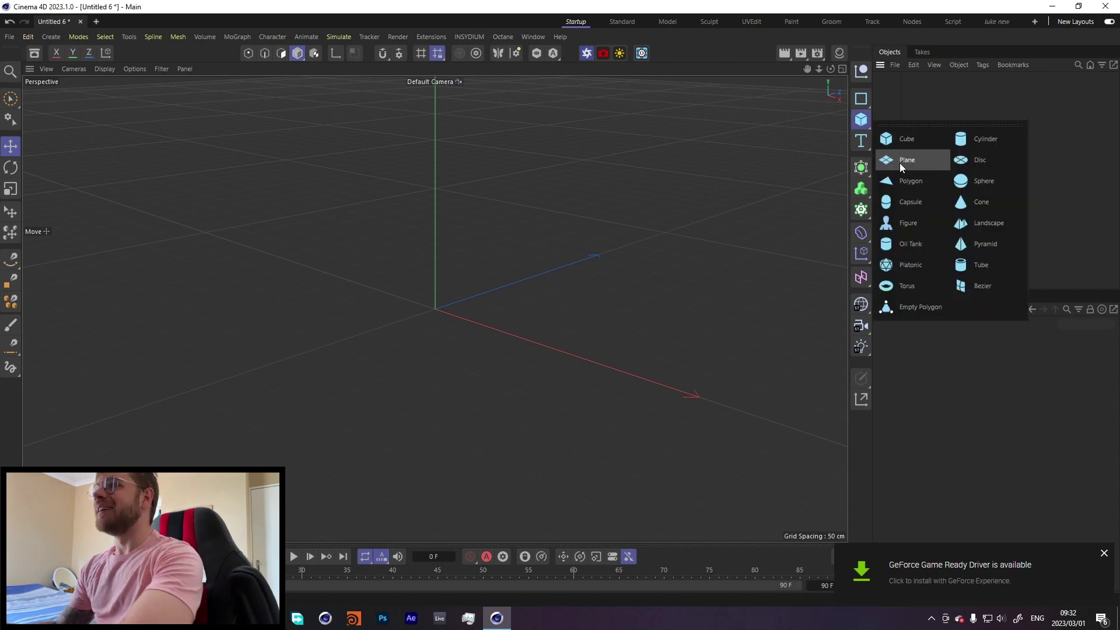
pyautogui.click(899, 163)
pyautogui.click(1103, 554)
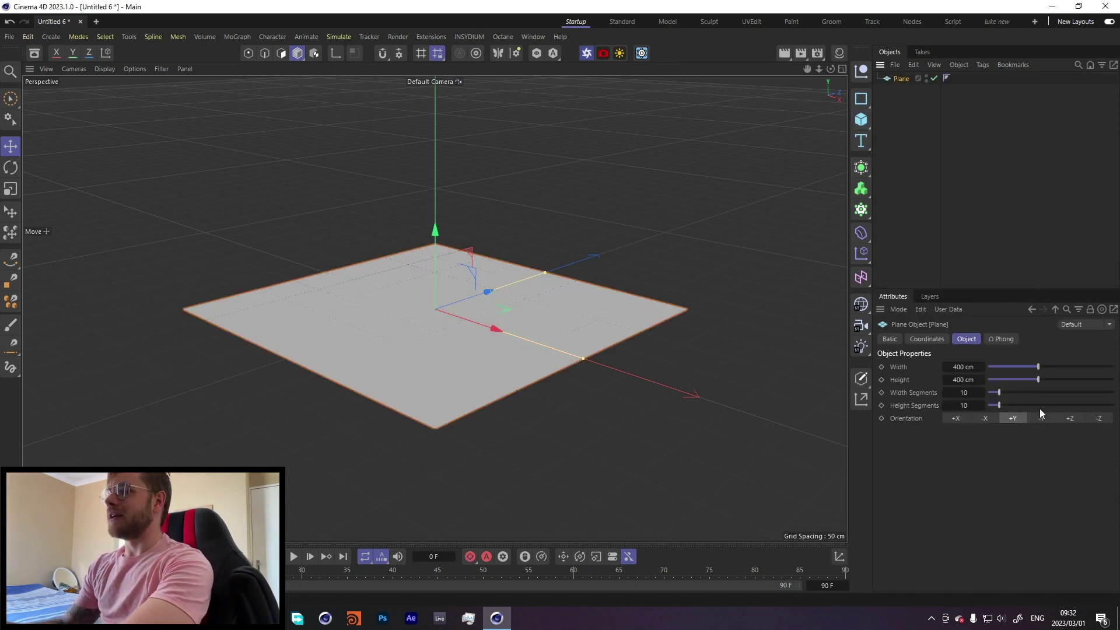
pyautogui.click(963, 367)
pyautogui.write('3')
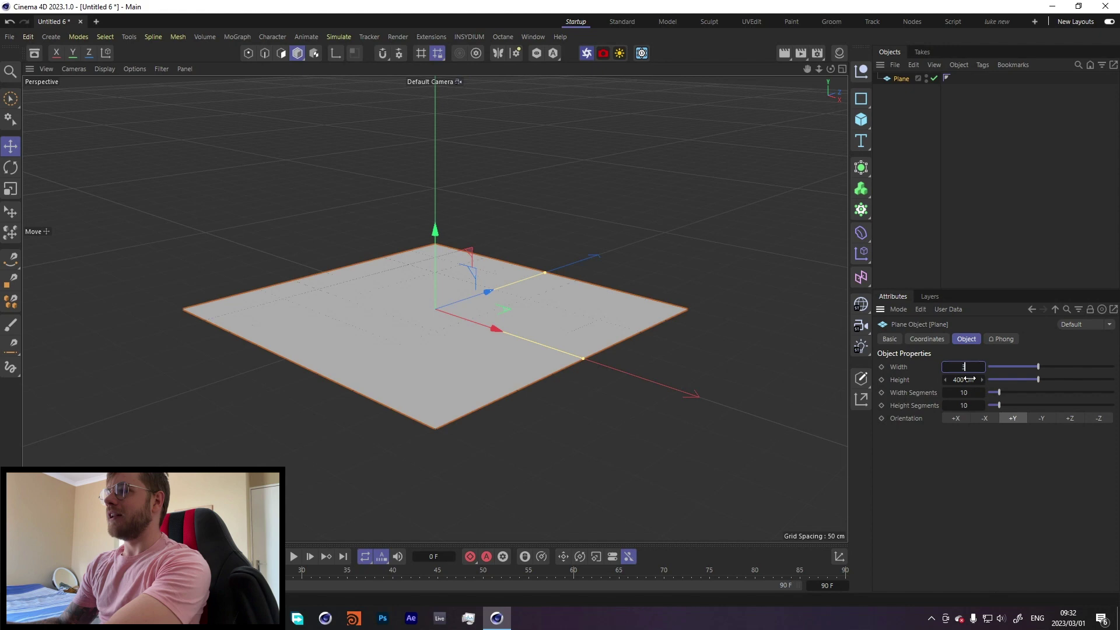
pyautogui.write('00')
pyautogui.press('Tab')
pyautogui.write('800')
pyautogui.press('Return')
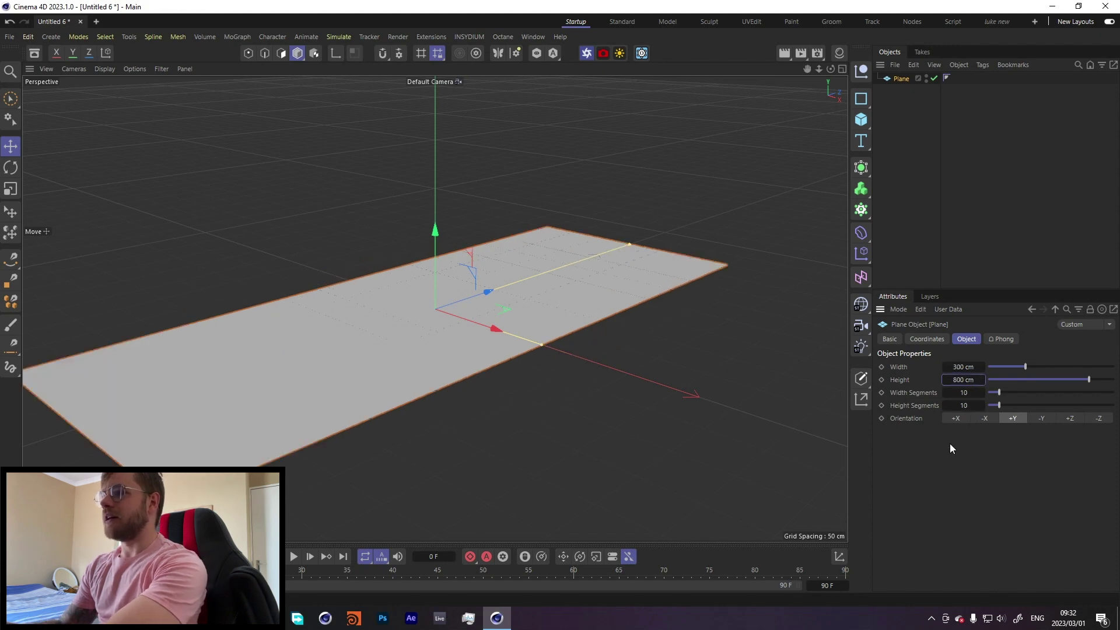
# Switch the viewport display to Gouraud Shading (Lines) so the plane's segments are drawn
pyautogui.keyDown('alt'); pyautogui.moveTo(398, 333); pyautogui.dragTo(310, 356); pyautogui.keyUp('alt')
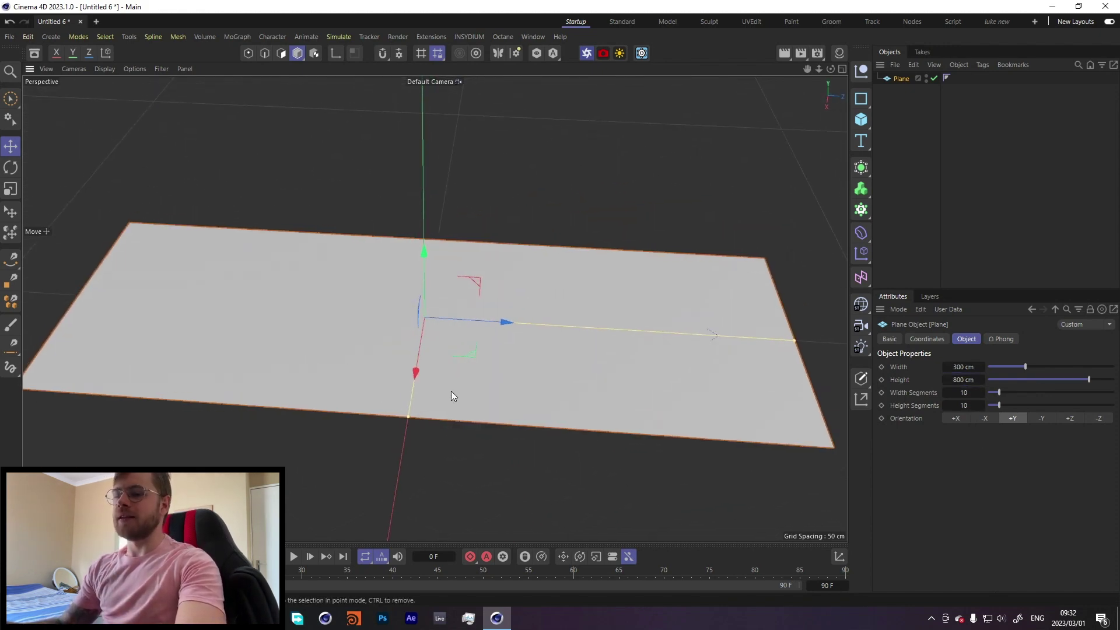
pyautogui.press('n')
pyautogui.press('b')
pyautogui.keyDown('alt'); pyautogui.moveTo(240, 267); pyautogui.dragTo(216, 212); pyautogui.keyUp('alt')
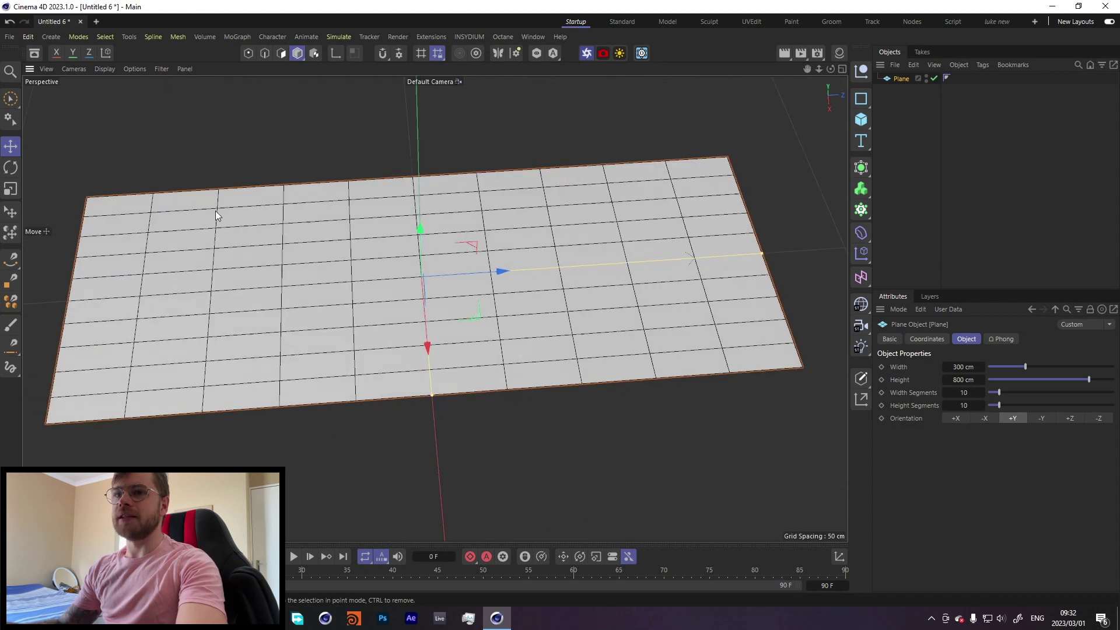
# Set the plane's height segments to 200 and its width segments to 60
pyautogui.click(967, 404)
pyautogui.click(973, 391)
pyautogui.doubleClick(967, 405)
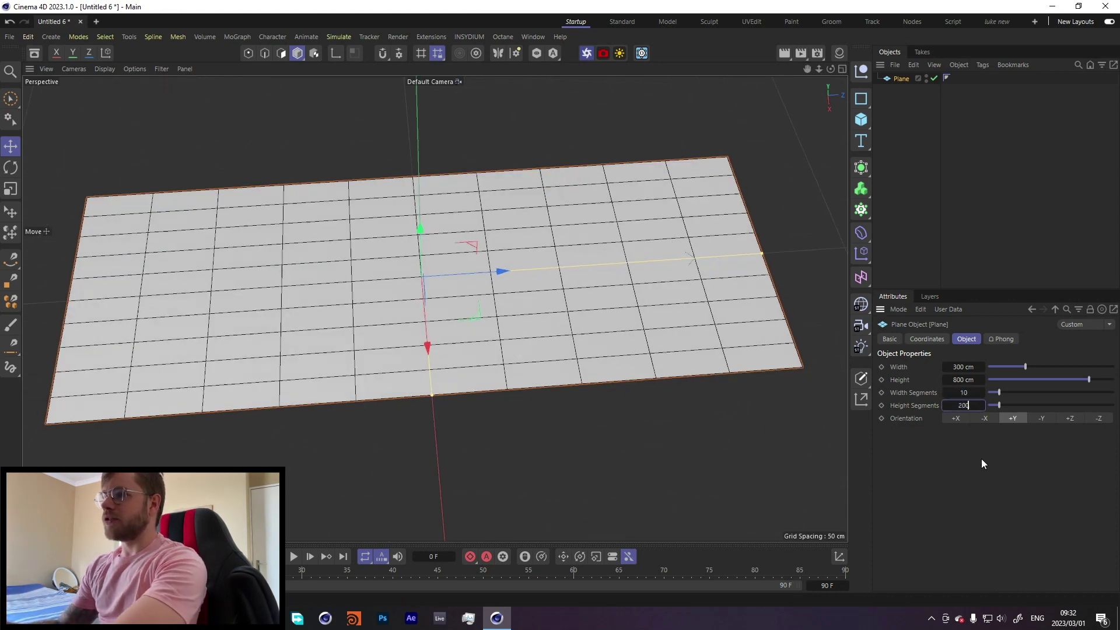
pyautogui.click(963, 392)
pyautogui.write('20')
pyautogui.press('Return')
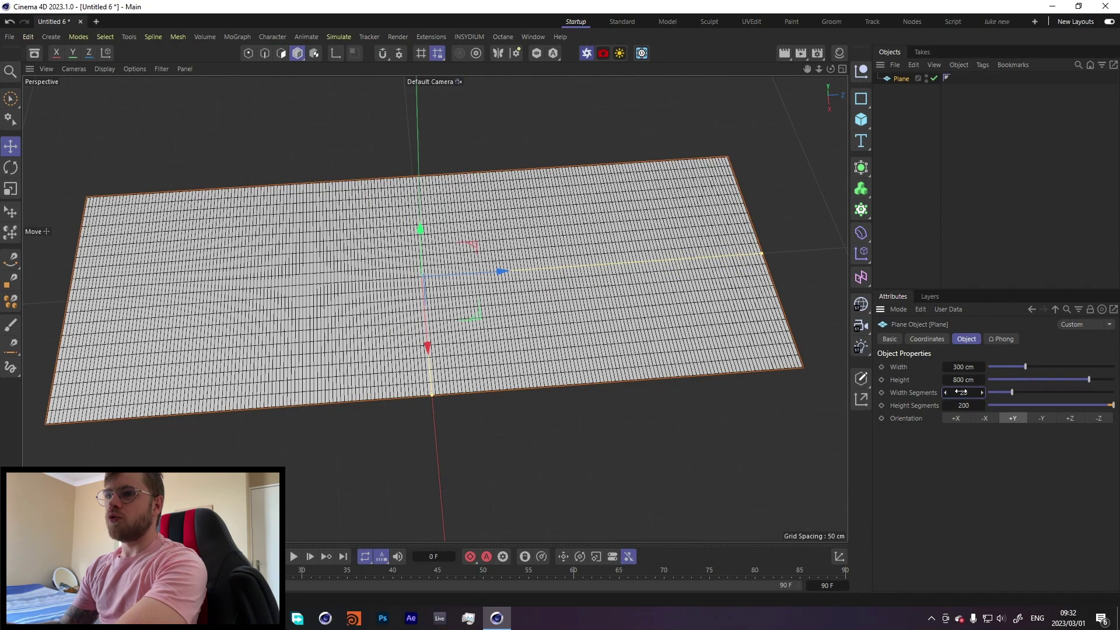
pyautogui.click(959, 392)
pyautogui.write('60')
pyautogui.press('Return')
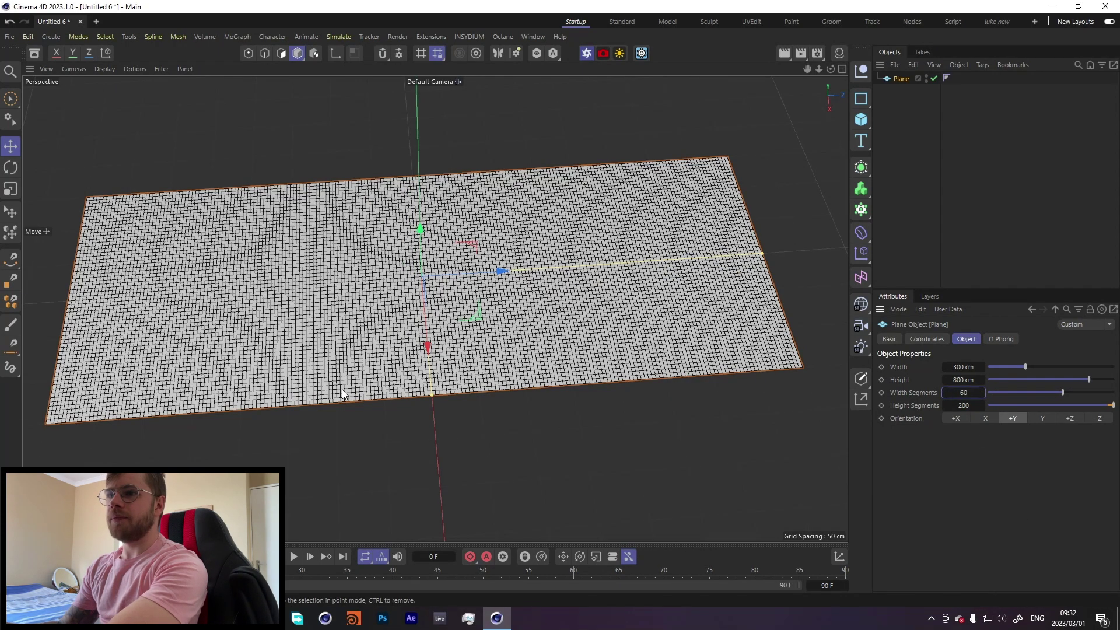
# Examine the plane's polygon grid up close, then try 7 width segments and undo that change
pyautogui.scroll(8, 342, 390)
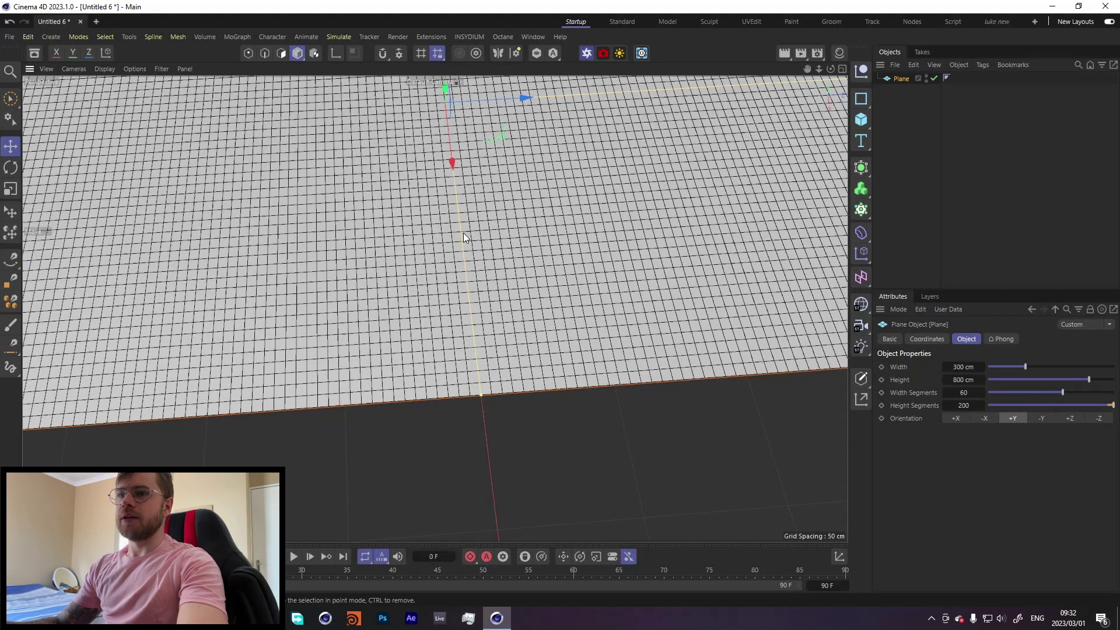
pyautogui.keyDown('alt'); pyautogui.moveTo(463, 233); pyautogui.dragTo(453, 275); pyautogui.keyUp('alt')
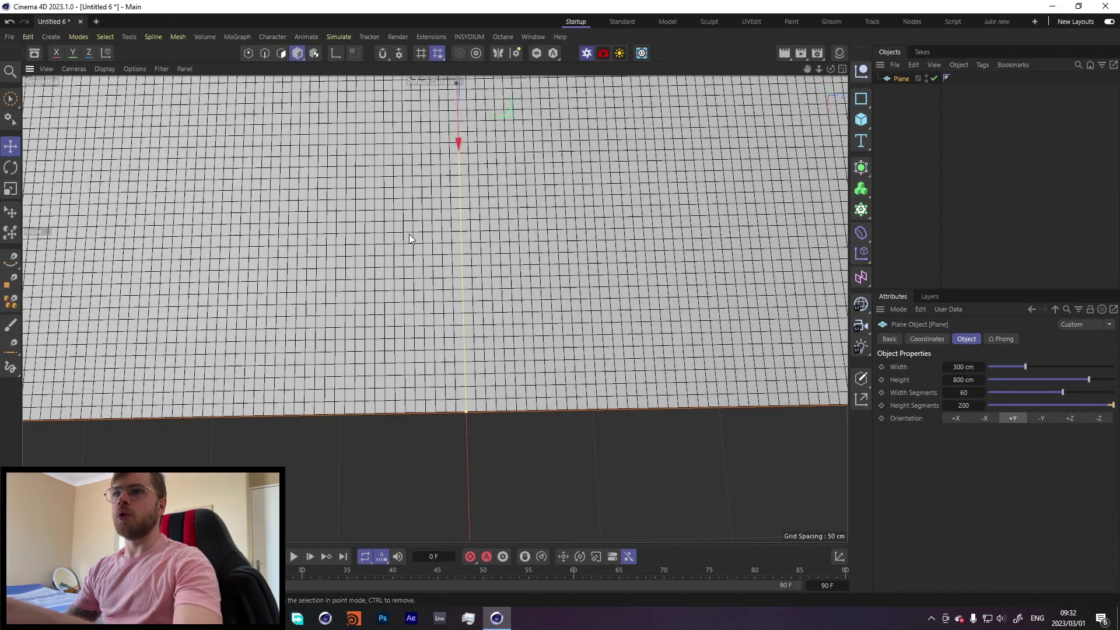
pyautogui.keyDown('alt'); pyautogui.moveTo(496, 200); pyautogui.dragTo(432, 238, button='right'); pyautogui.keyUp('alt')
pyautogui.keyDown('alt'); pyautogui.moveTo(432, 238); pyautogui.dragTo(425, 345, button='middle'); pyautogui.keyUp('alt')
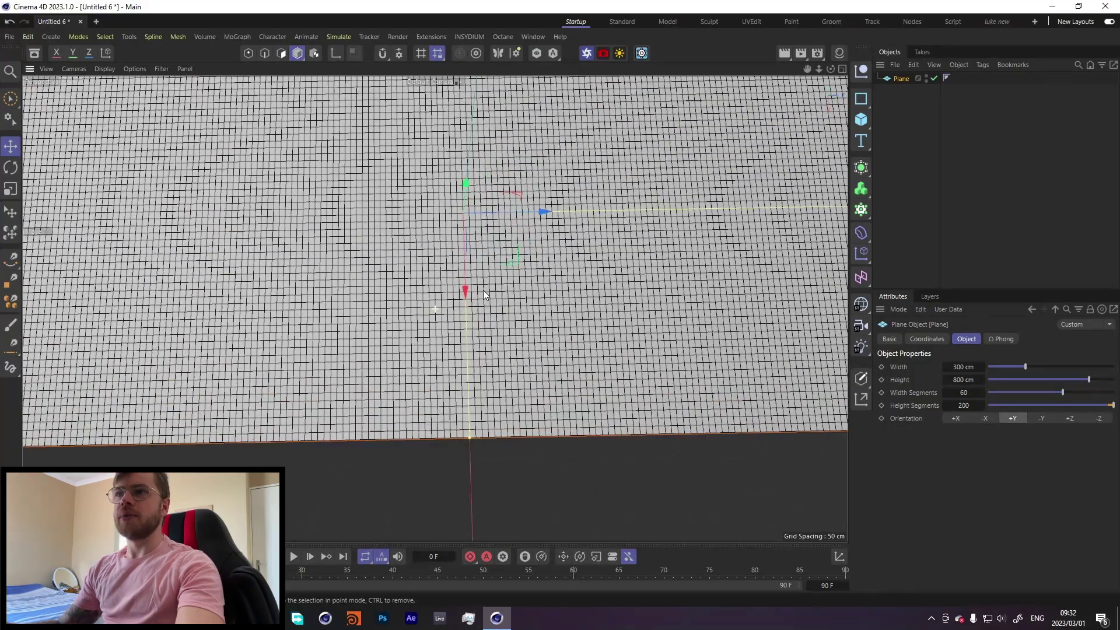
pyautogui.keyDown('alt'); pyautogui.moveTo(483, 289); pyautogui.dragTo(444, 272, button='right'); pyautogui.keyUp('alt')
pyautogui.keyDown('alt'); pyautogui.moveTo(484, 252); pyautogui.dragTo(449, 274, button='middle'); pyautogui.keyUp('alt')
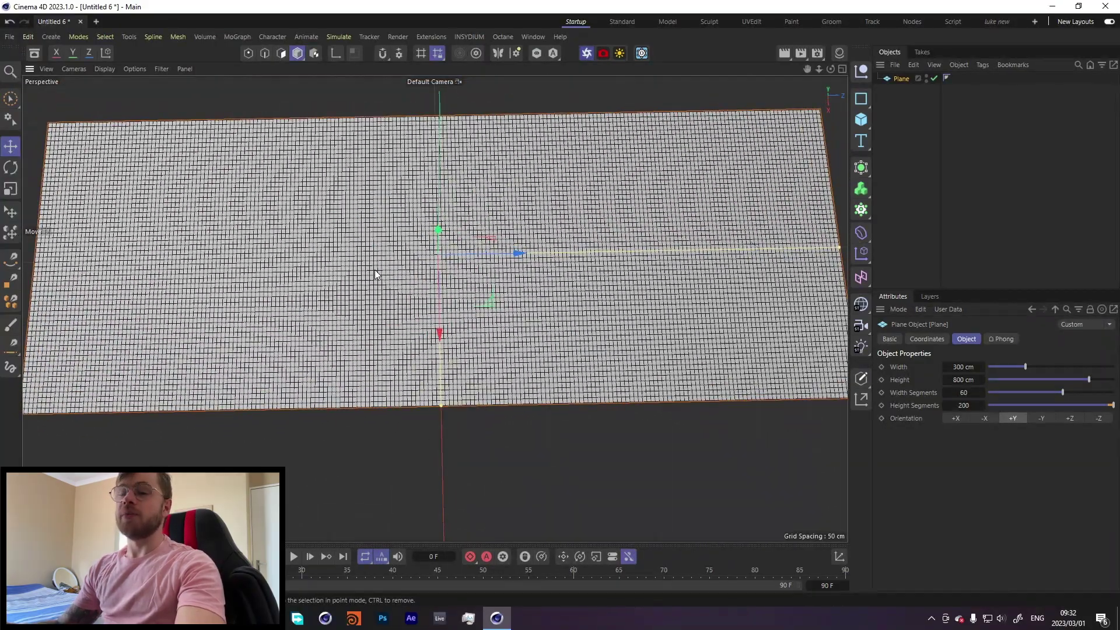
pyautogui.moveTo(1030, 392); pyautogui.dragTo(995, 398)
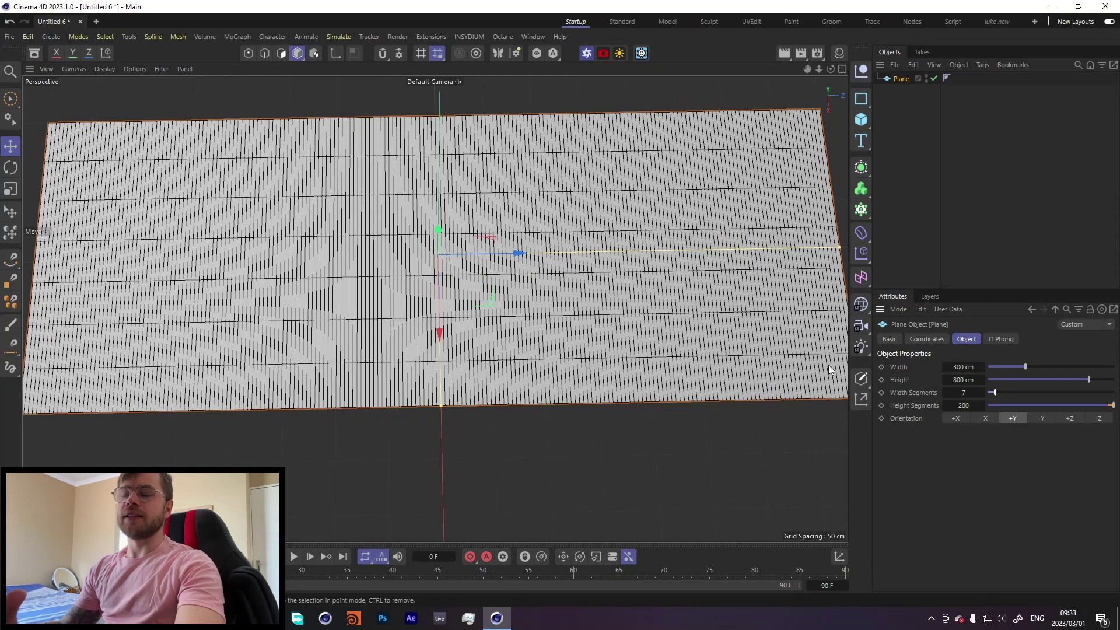
pyautogui.hotkey('ctrl', 'z')
# Add the Extrude node operator from the asset library to the plane as its child
pyautogui.click(910, 89)
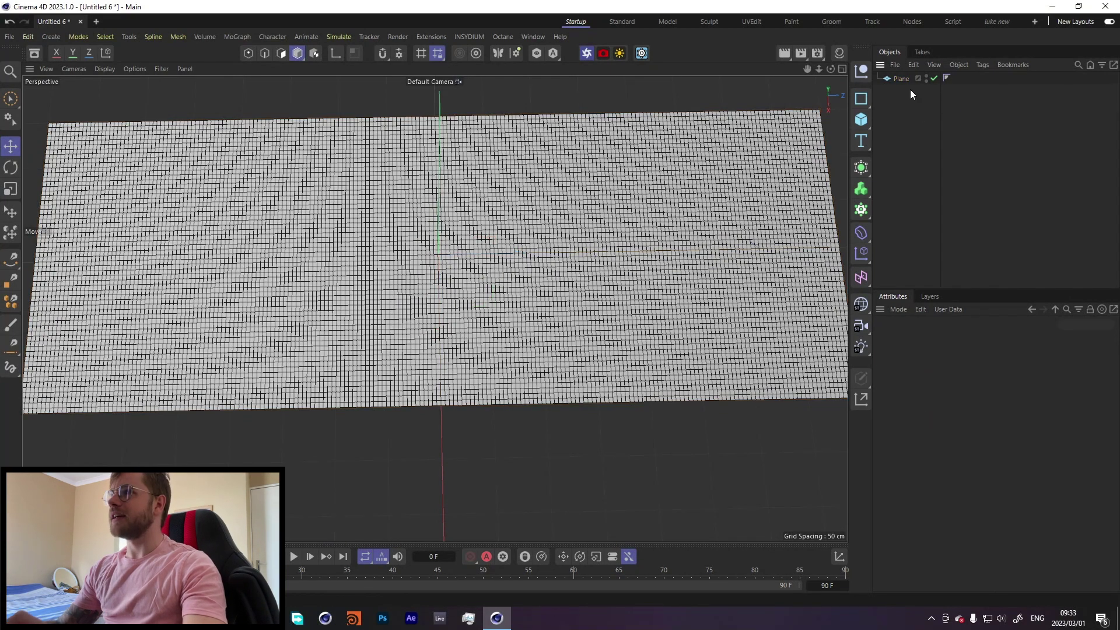
pyautogui.click(924, 77)
pyautogui.click(34, 52)
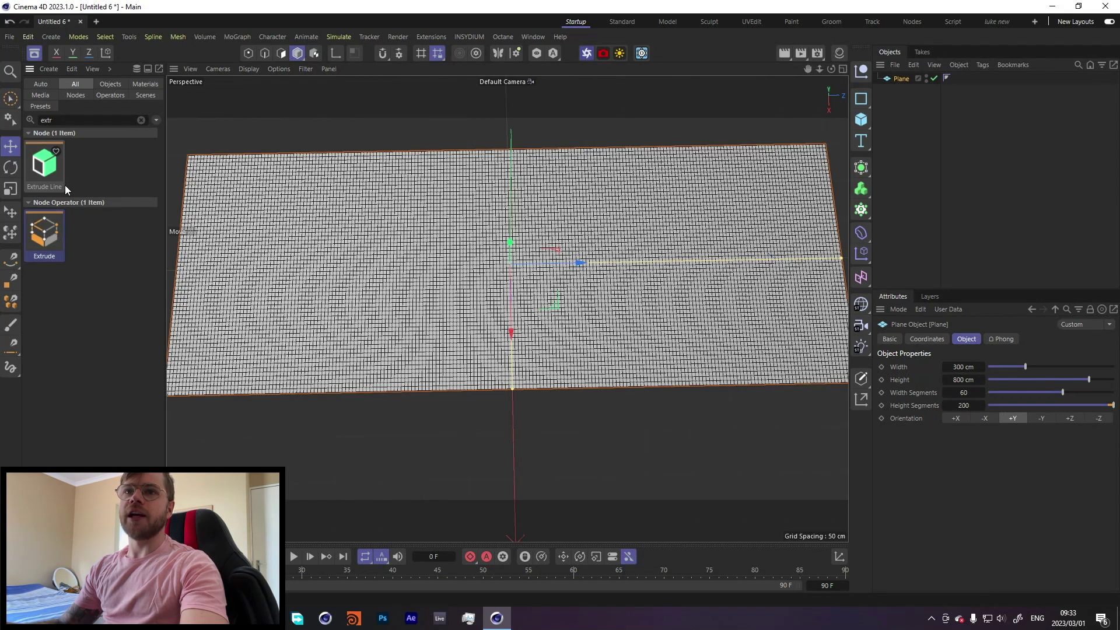
pyautogui.doubleClick(72, 120)
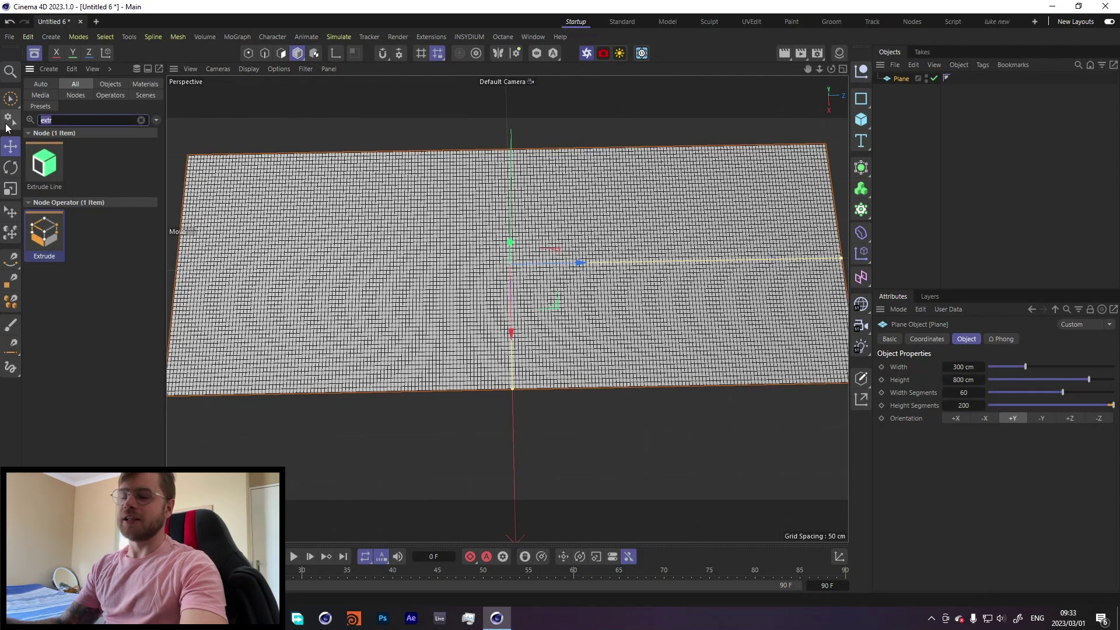
pyautogui.moveTo(59, 248); pyautogui.dragTo(904, 81)
pyautogui.click(909, 124)
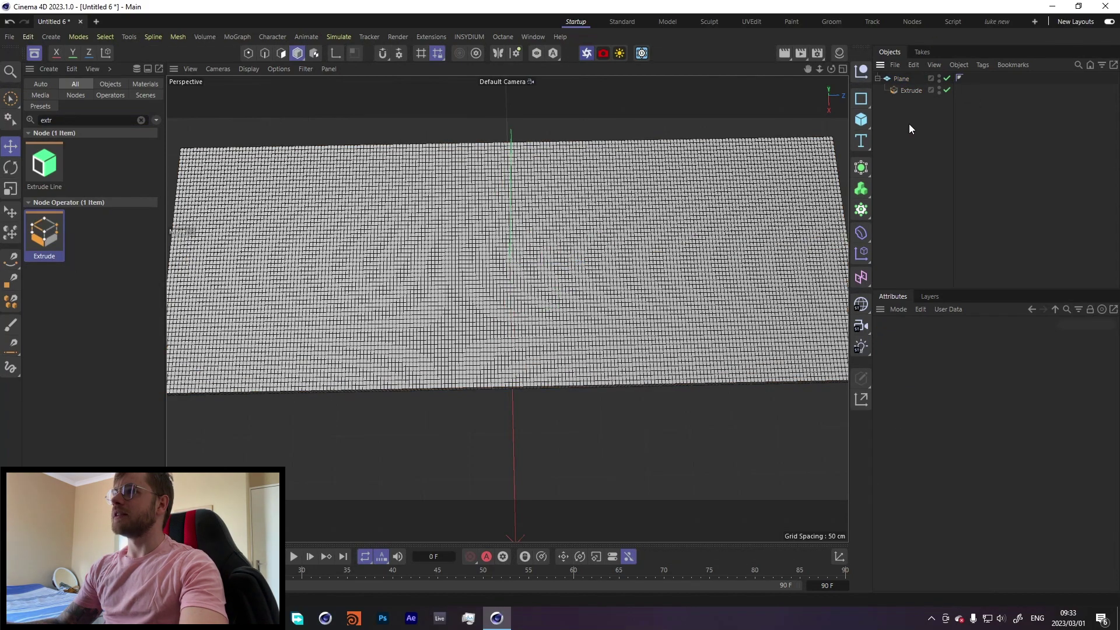
# Compare the extruded plane's underside with the Extrude deformer's Use Islands and Create Caps options on and off, leaving both off
pyautogui.keyDown('alt'); pyautogui.moveTo(599, 304); pyautogui.dragTo(374, 331); pyautogui.keyUp('alt')
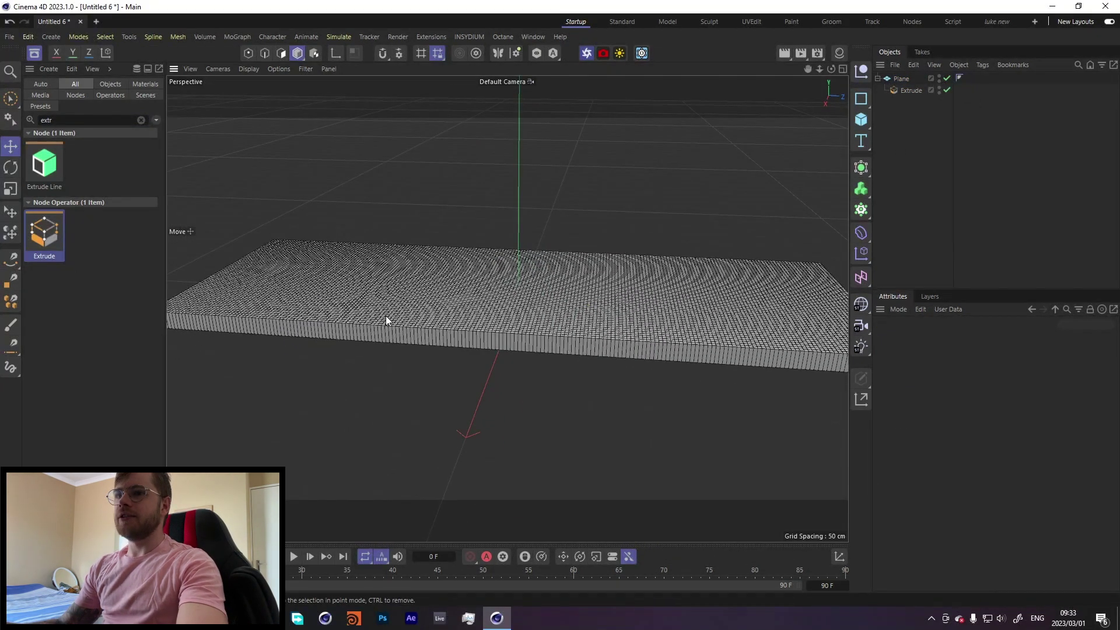
pyautogui.keyDown('alt'); pyautogui.moveTo(444, 334); pyautogui.dragTo(484, 192); pyautogui.keyUp('alt')
pyautogui.scroll(4, 454, 344)
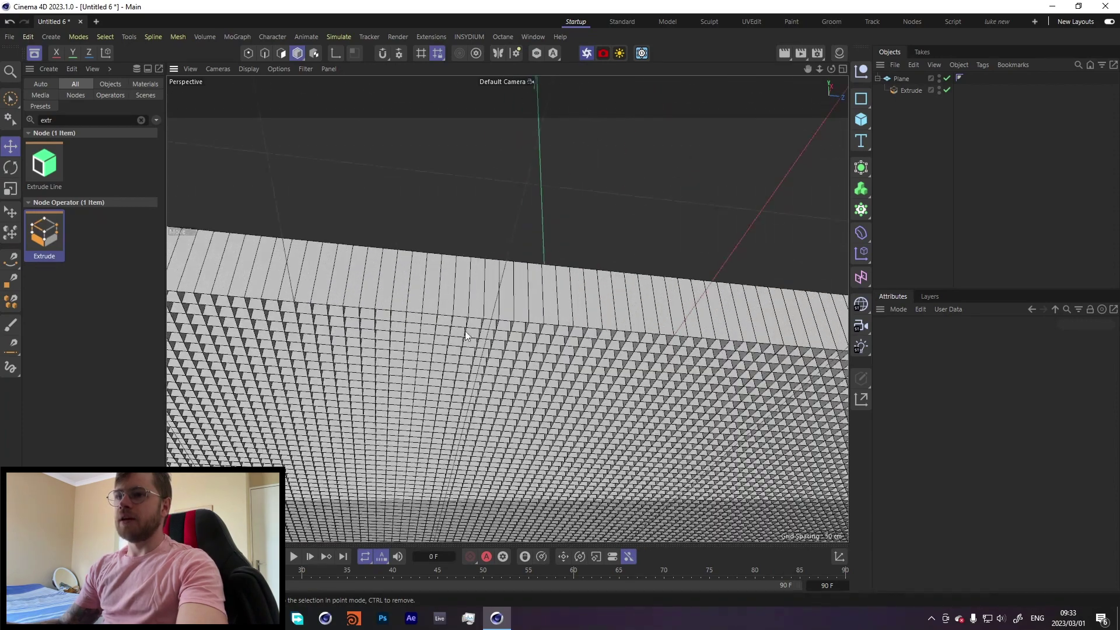
pyautogui.keyDown('alt'); pyautogui.moveTo(472, 339); pyautogui.dragTo(436, 306); pyautogui.keyUp('alt')
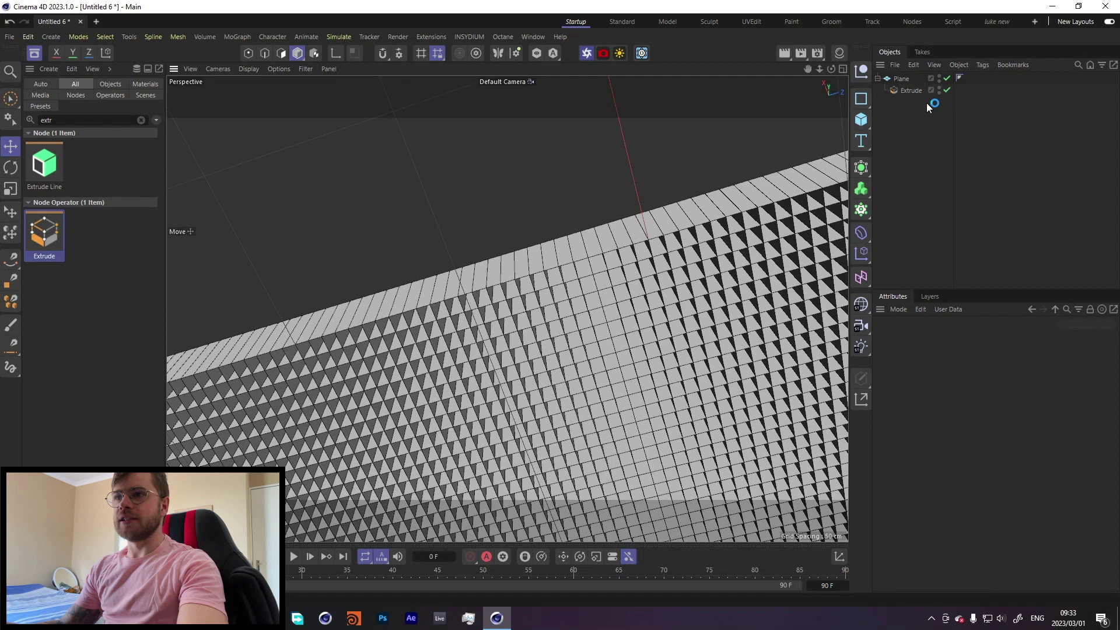
pyautogui.click(908, 91)
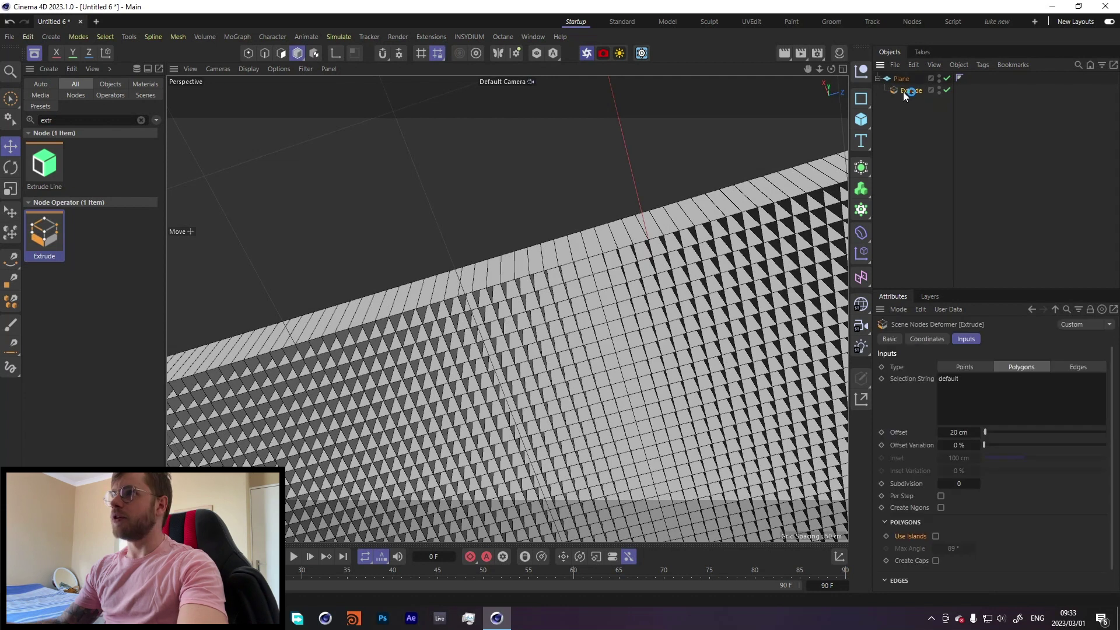
pyautogui.click(936, 535)
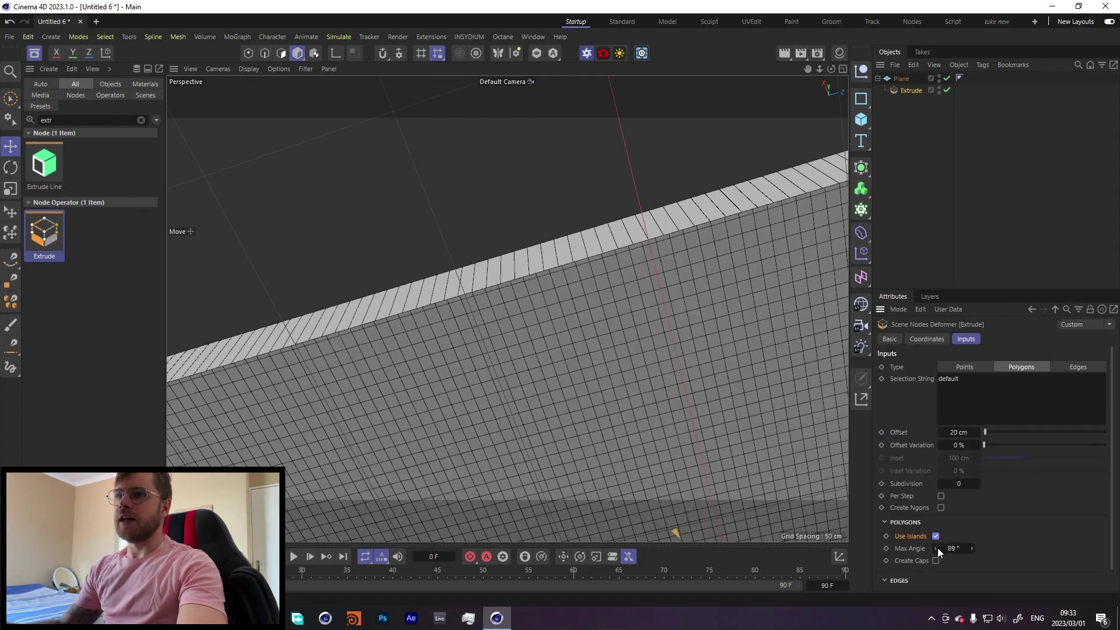
pyautogui.click(936, 535)
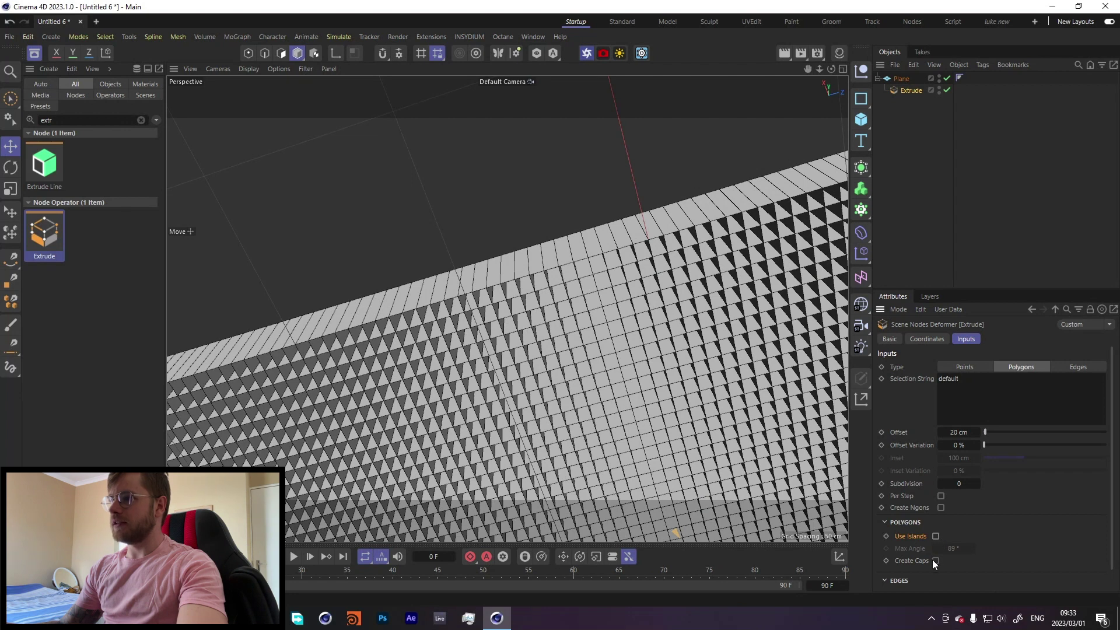
pyautogui.click(935, 560)
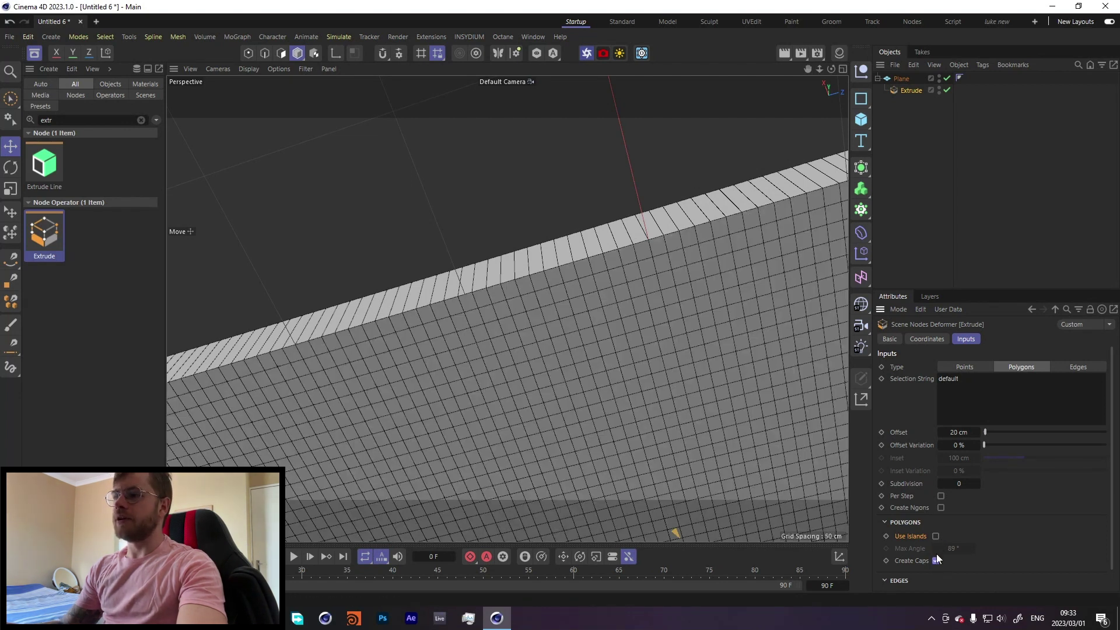
pyautogui.click(936, 561)
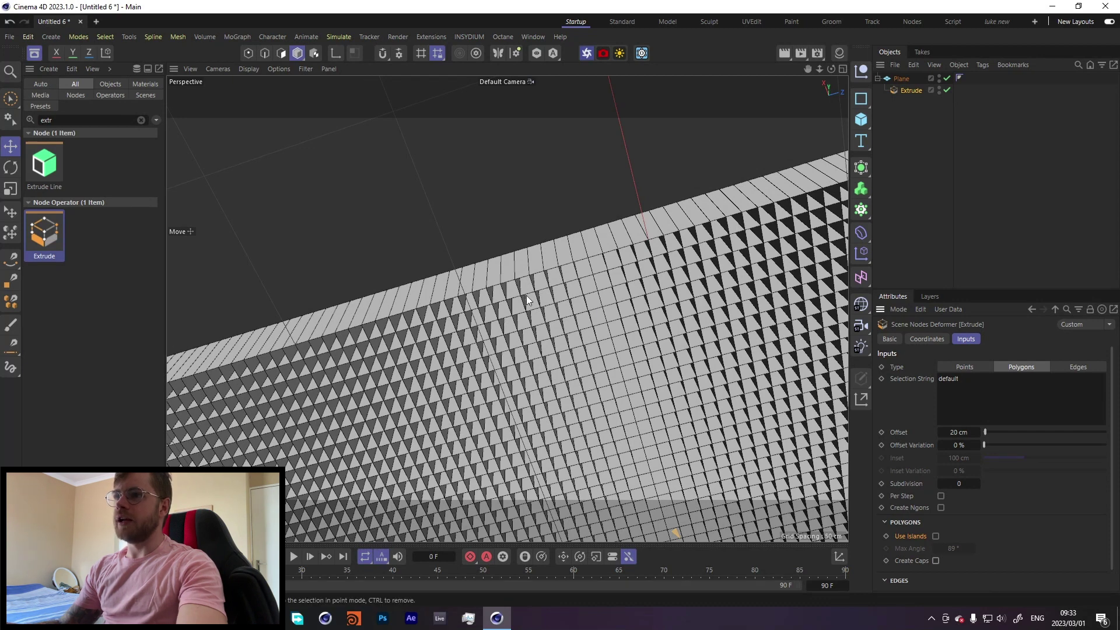
pyautogui.click(936, 536)
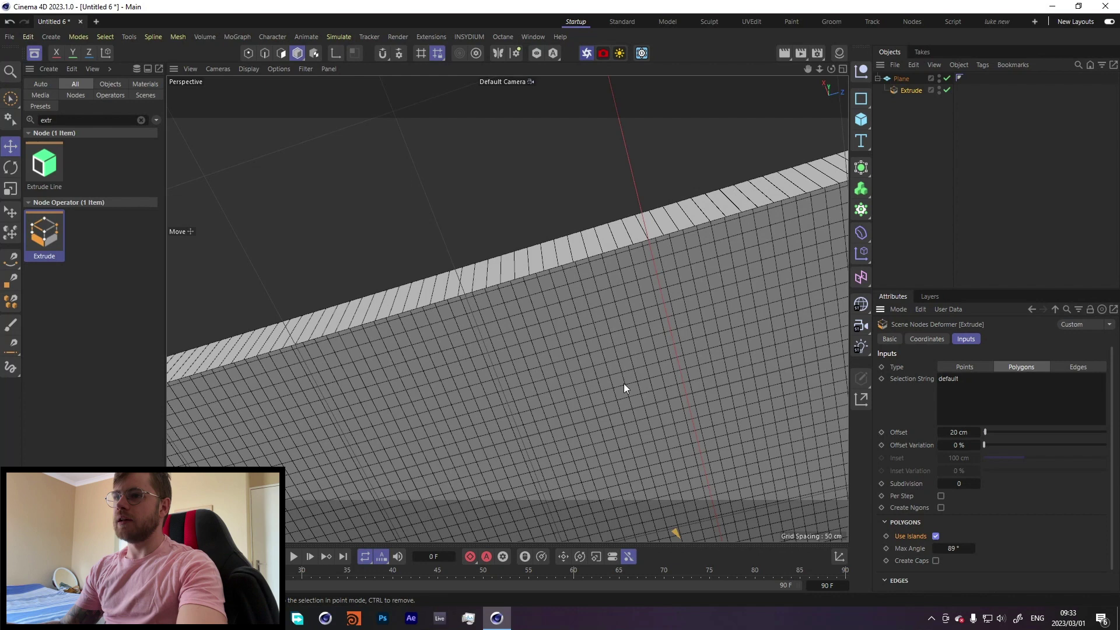
pyautogui.click(935, 535)
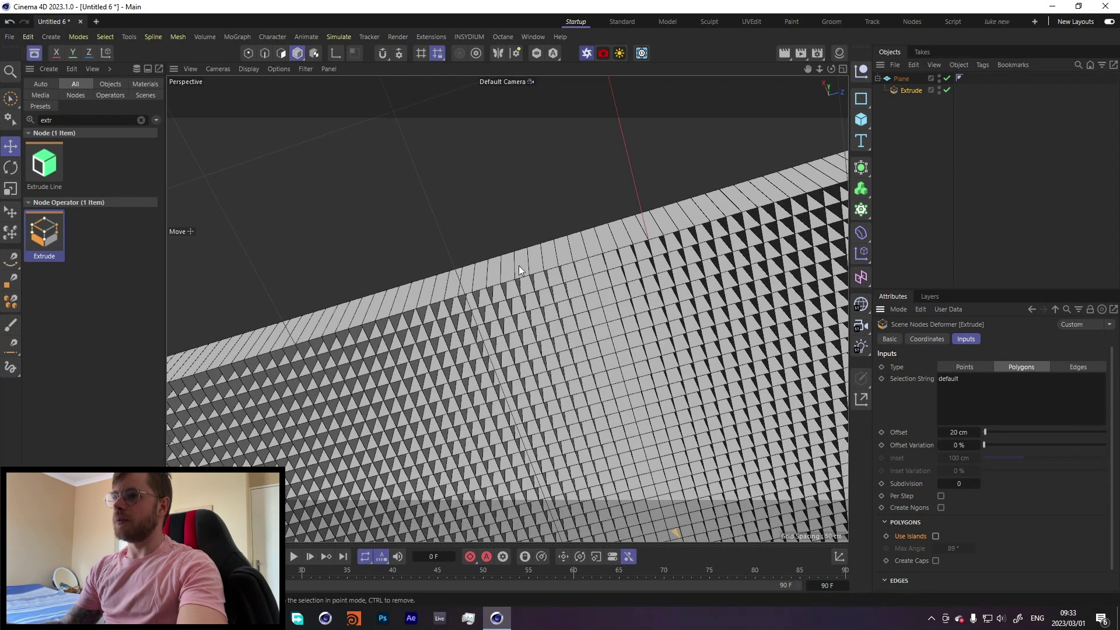
# Set the Extrude deformer's offset to 3 cm
pyautogui.doubleClick(958, 433)
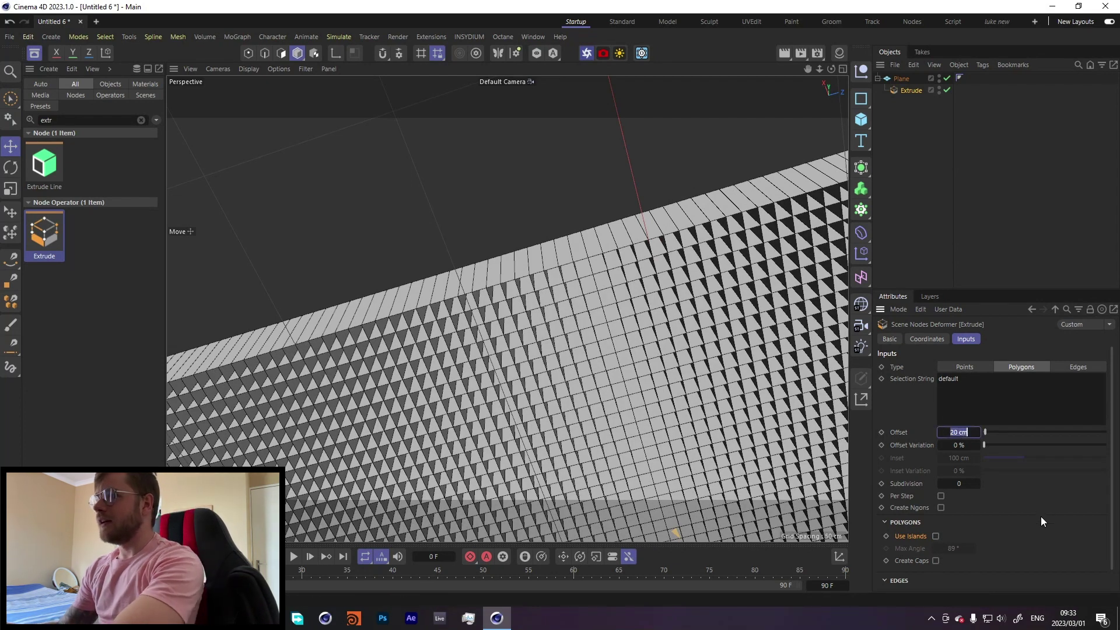
pyautogui.write('3')
pyautogui.press('Return')
pyautogui.keyDown('alt'); pyautogui.moveTo(589, 292); pyautogui.dragTo(758, 263); pyautogui.keyUp('alt')
# Try a different number of width segments on the extruded plane, such as 38, and return to 60
pyautogui.click(901, 79)
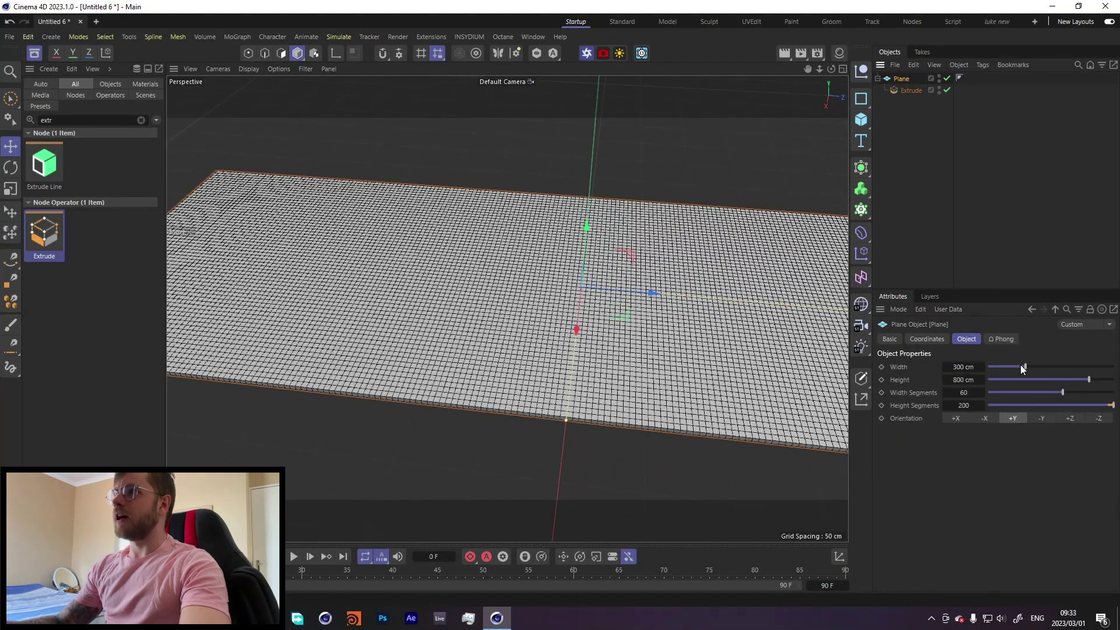
pyautogui.moveTo(1046, 390); pyautogui.dragTo(1099, 392)
pyautogui.hotkey('ctrl', 'z')
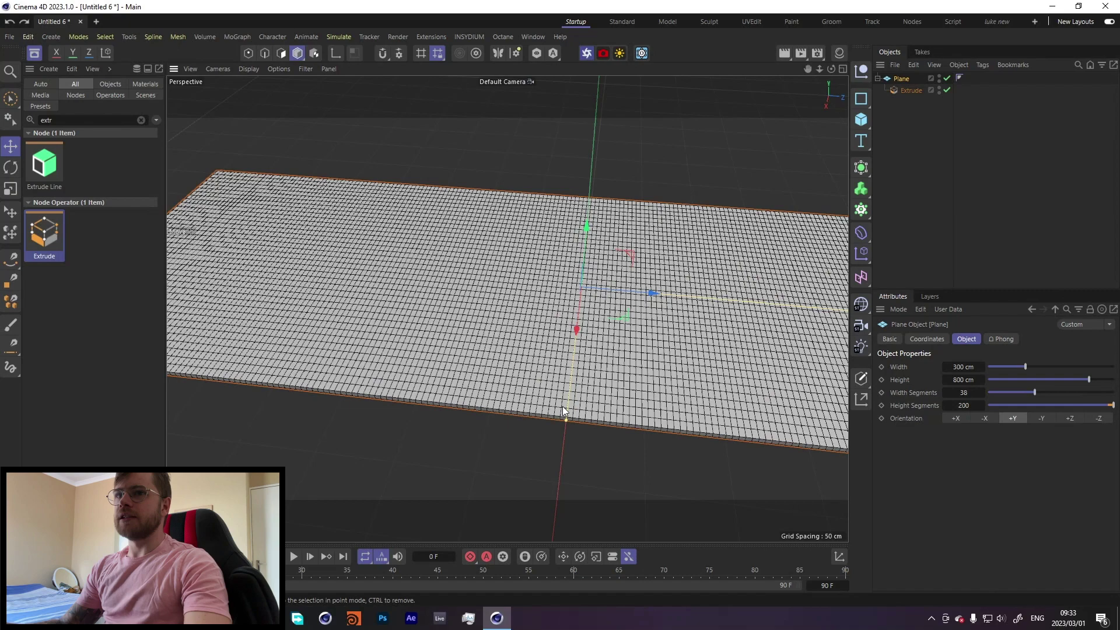
pyautogui.hotkey('ctrl', 'y')
# Put the extruded plane under a new Subdivision Surface object
pyautogui.click(908, 98)
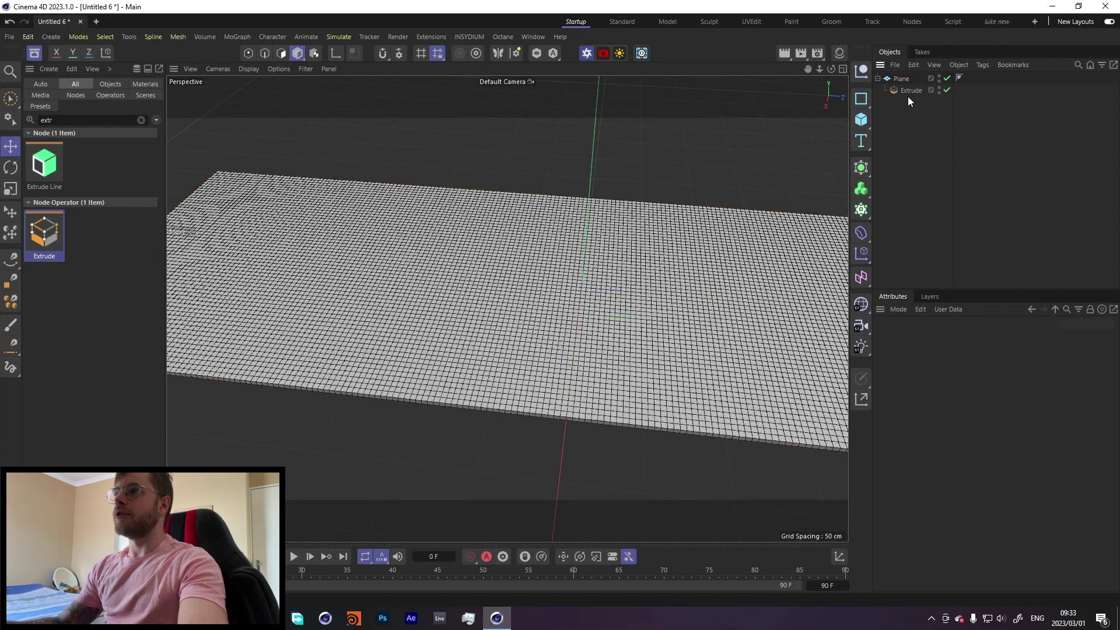
pyautogui.click(754, 235)
pyautogui.scroll(5, 475, 346)
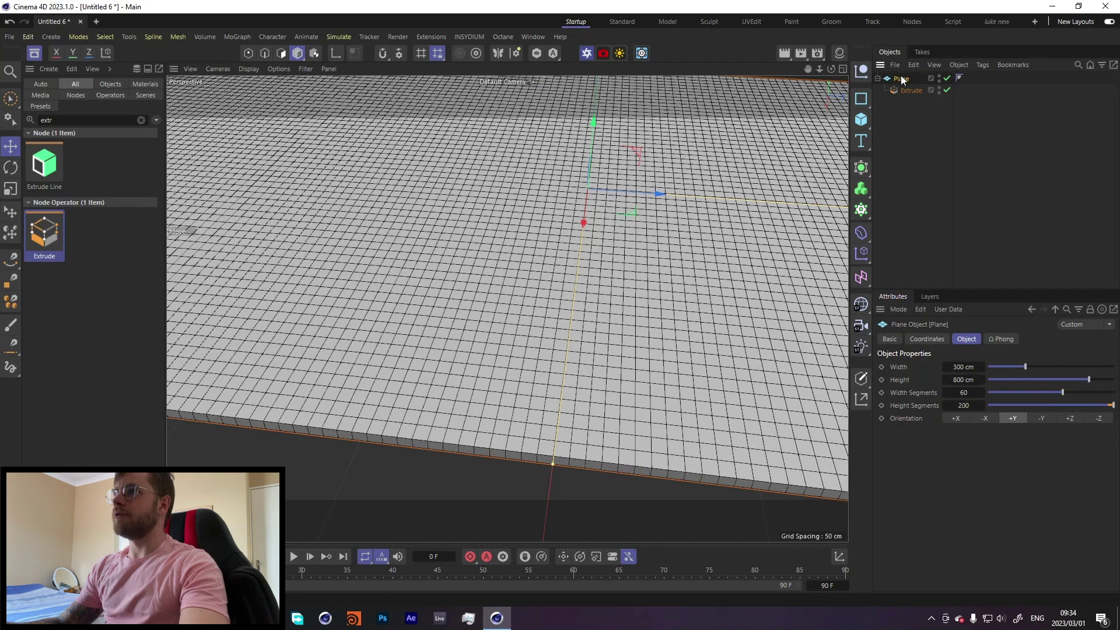
pyautogui.keyDown('alt'); pyautogui.click(860, 168); pyautogui.keyUp('alt')
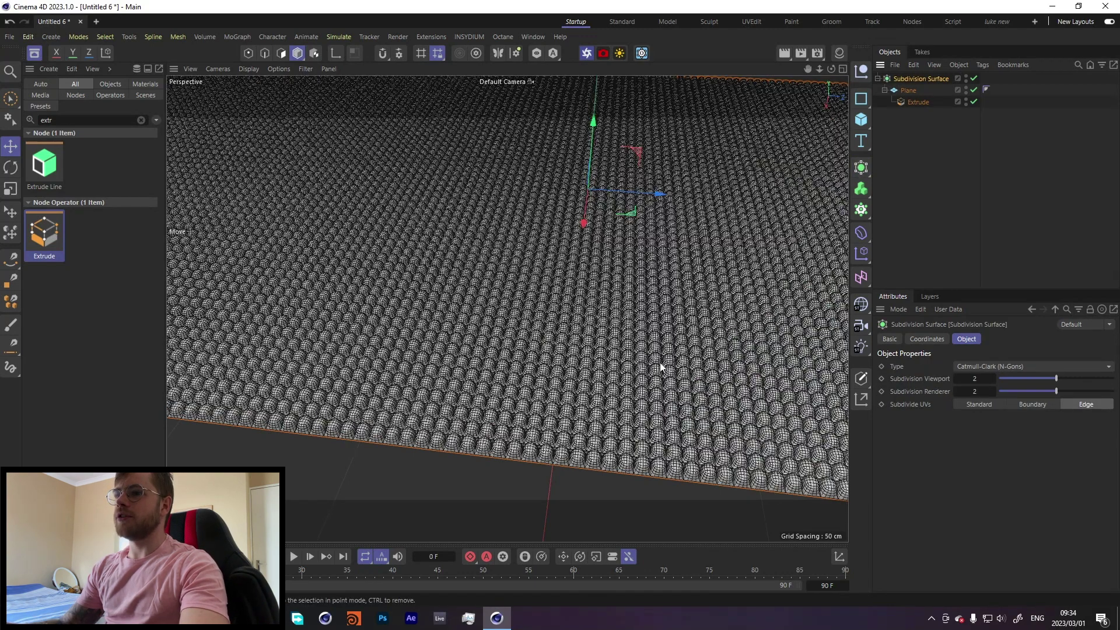
# Switch the viewport to Gouraud Shading without lines, hide the asset browser, and inspect the smoothed surface across the plane
pyautogui.click(223, 70)
pyautogui.moveTo(249, 70)
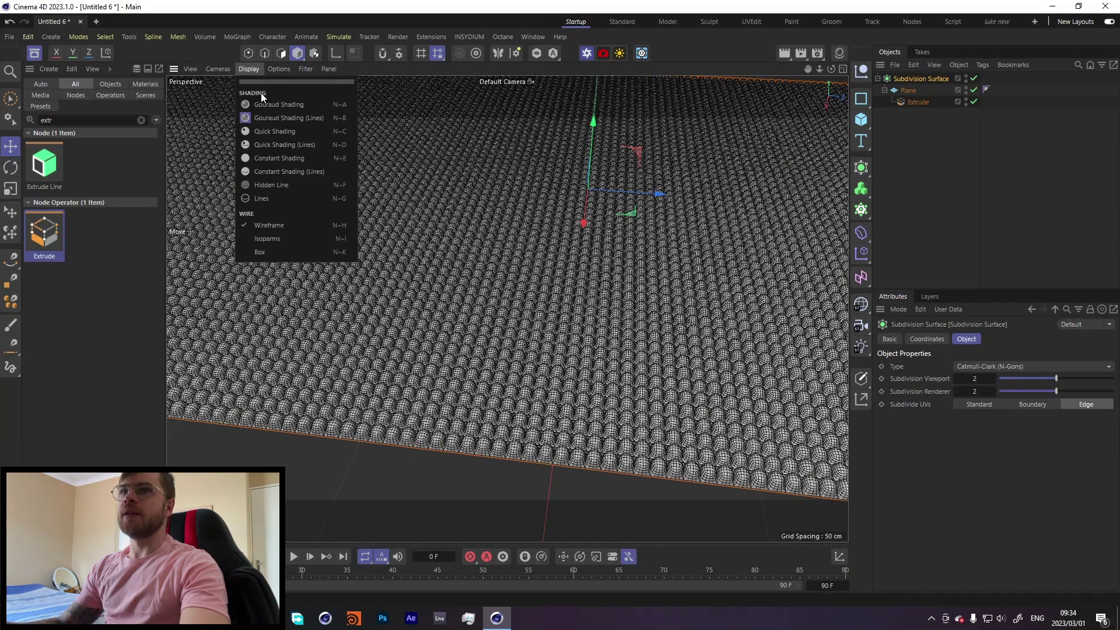
pyautogui.click(254, 104)
pyautogui.click(37, 58)
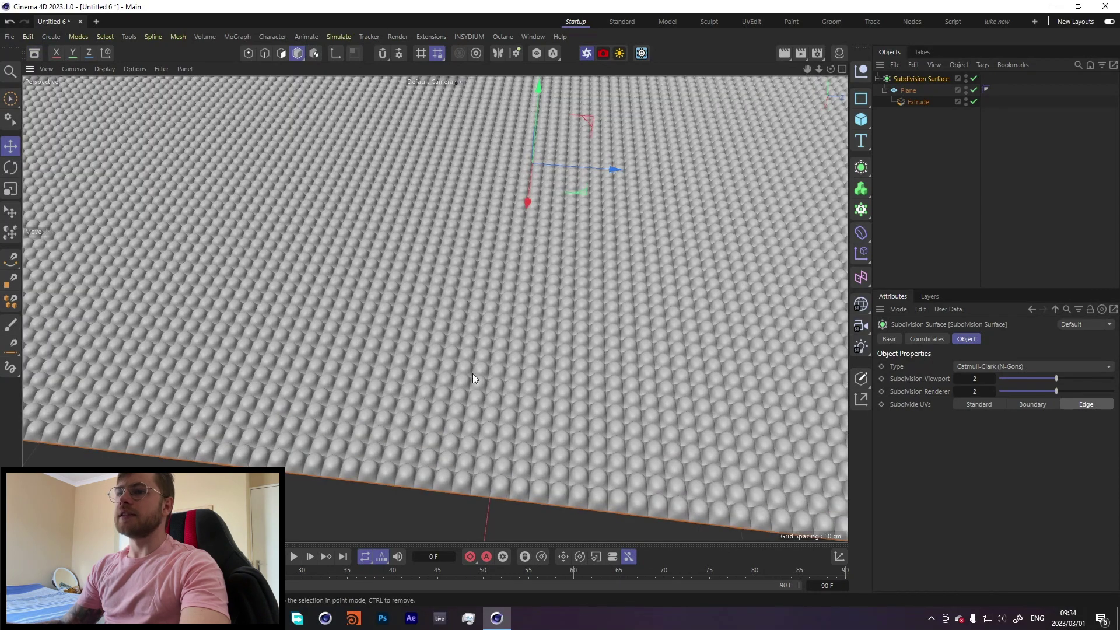
pyautogui.keyDown('alt'); pyautogui.moveTo(456, 283); pyautogui.dragTo(409, 373, button='middle'); pyautogui.keyUp('alt')
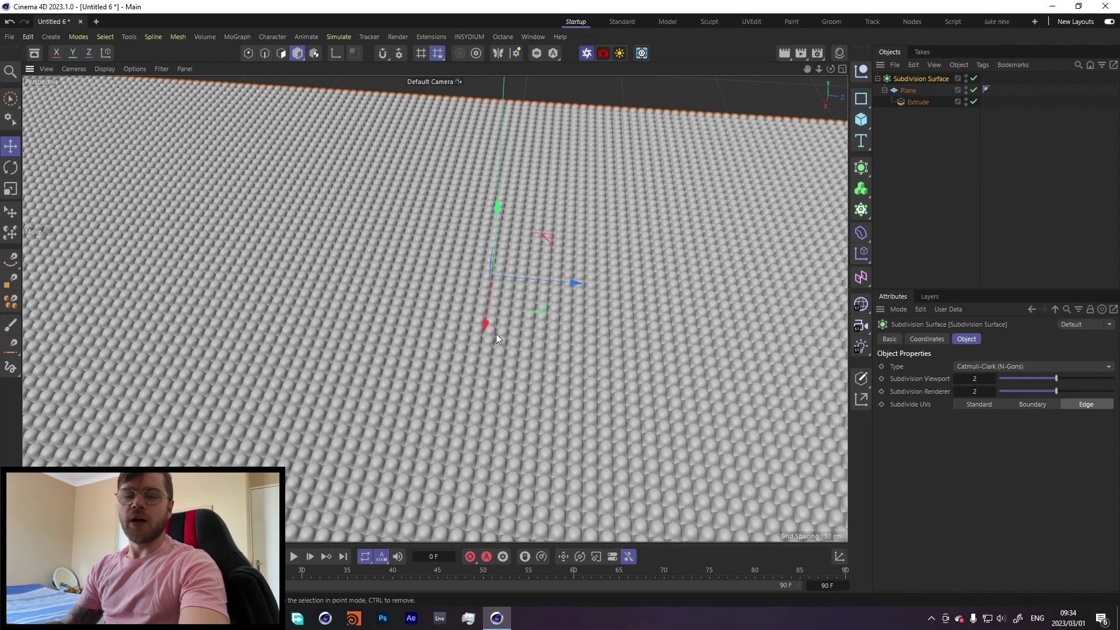
pyautogui.keyDown('alt'); pyautogui.moveTo(514, 273); pyautogui.dragTo(479, 301, button='right'); pyautogui.keyUp('alt')
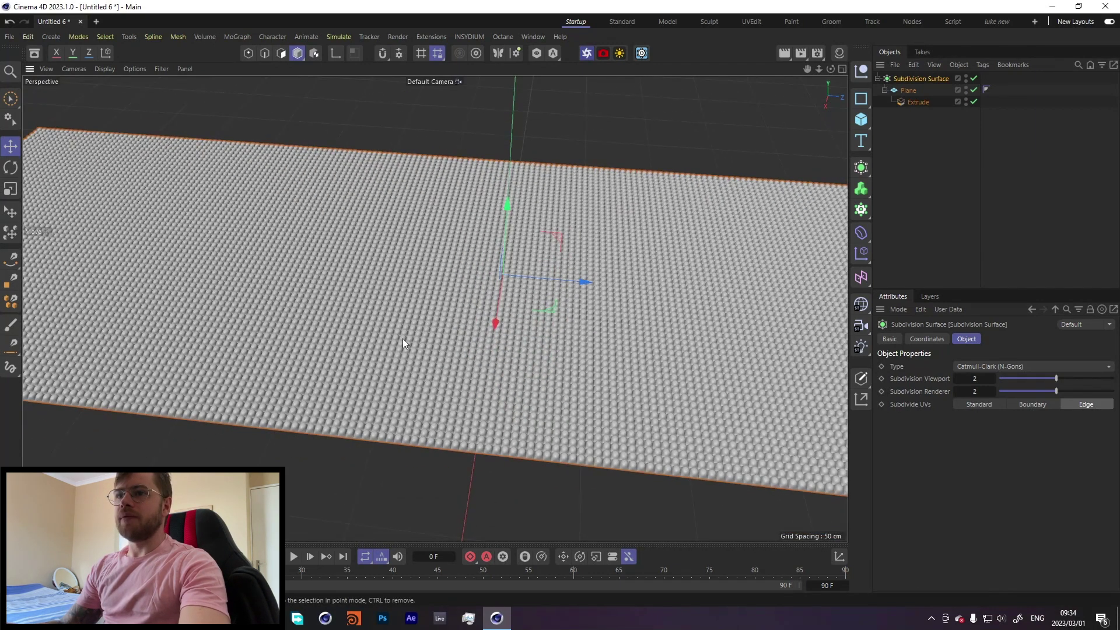
# Try 10 width segments on the plane, inspect the elongated extrusions, and undo the change
pyautogui.click(907, 90)
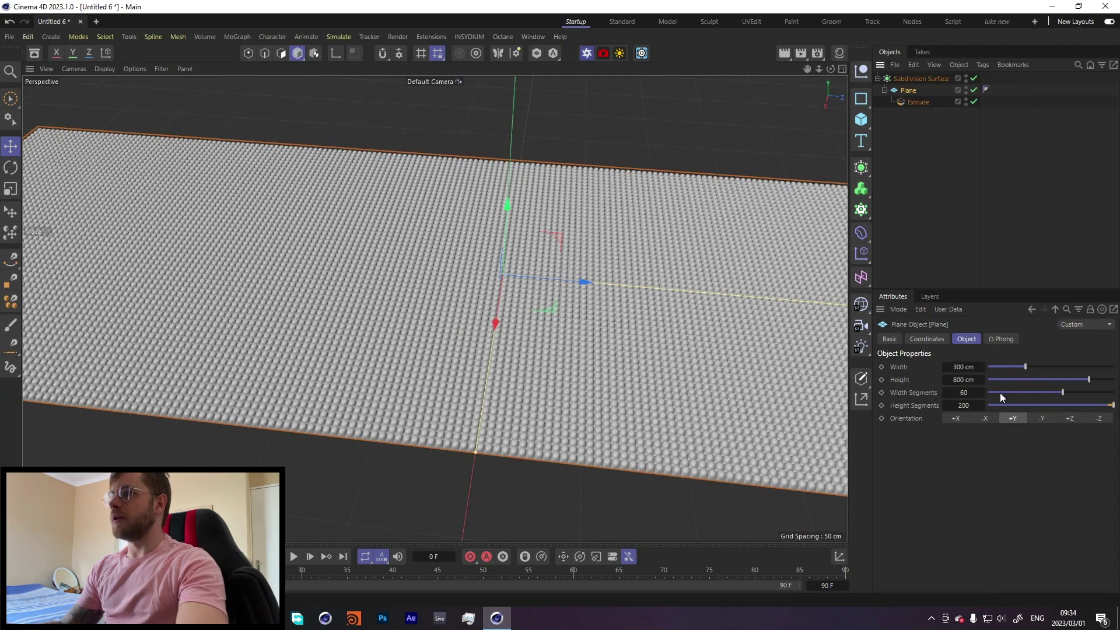
pyautogui.click(1000, 392)
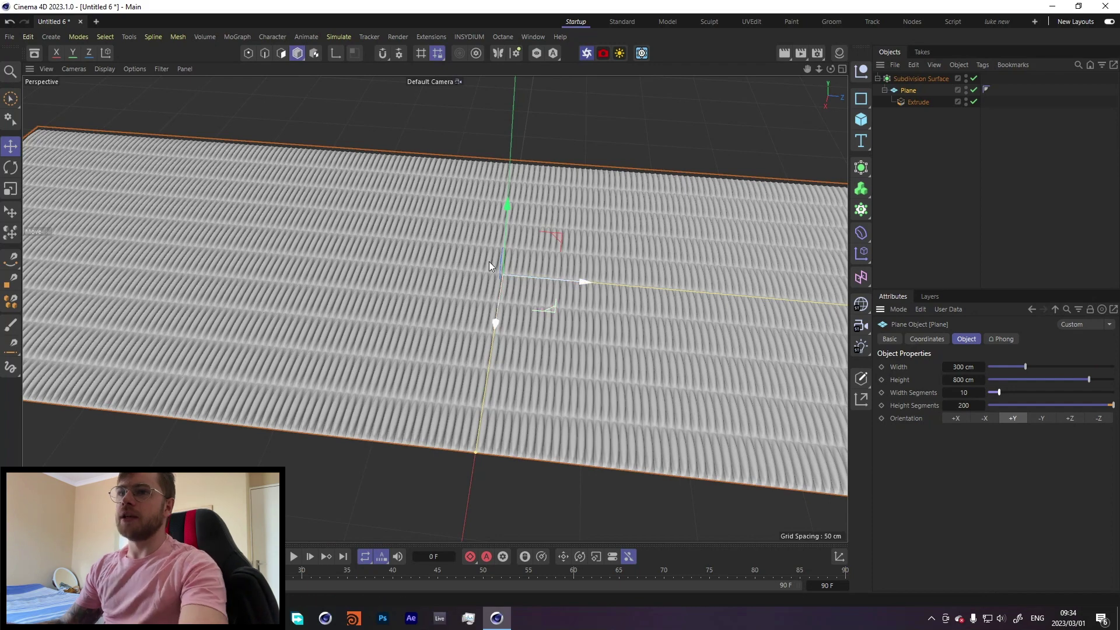
pyautogui.keyDown('alt'); pyautogui.moveTo(489, 261); pyautogui.dragTo(542, 260); pyautogui.keyUp('alt')
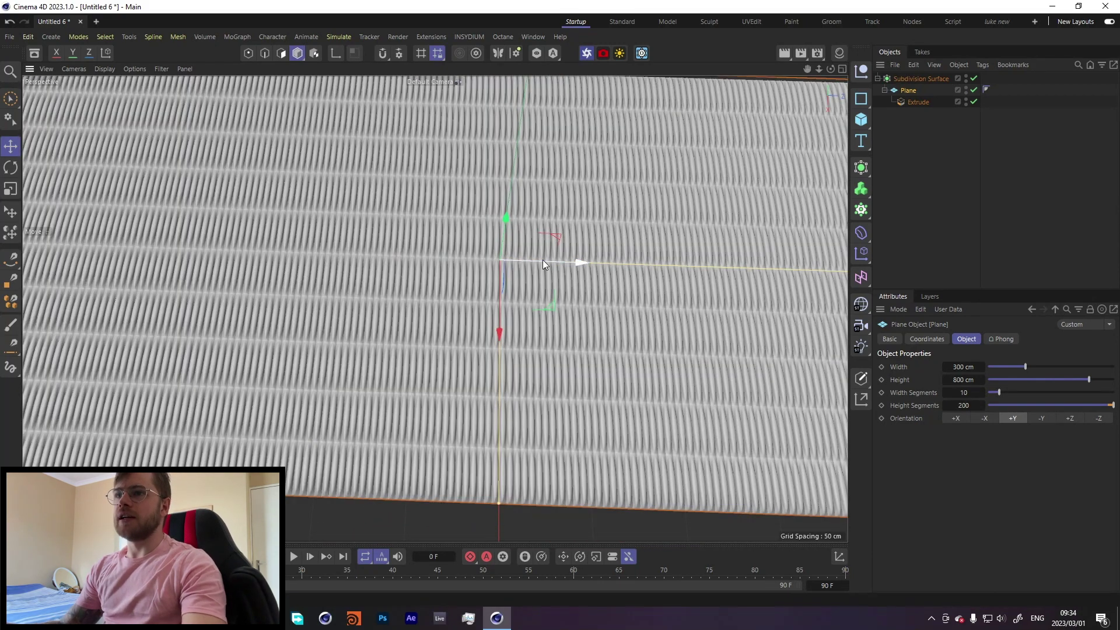
pyautogui.hotkey('ctrl', 'z')
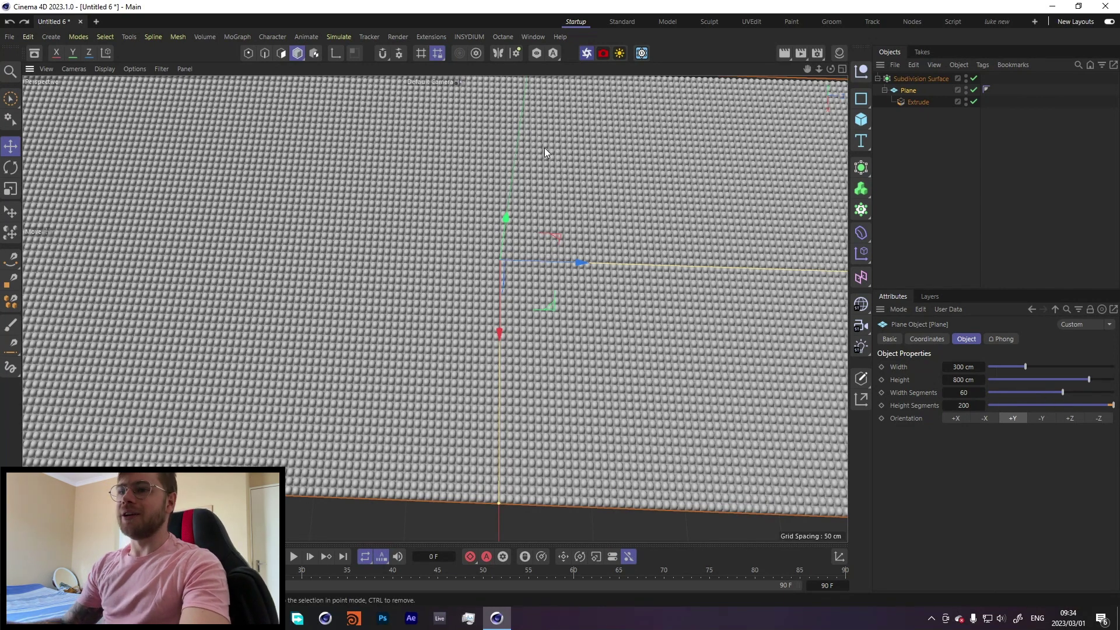
pyautogui.keyDown('alt'); pyautogui.moveTo(495, 319); pyautogui.dragTo(490, 245); pyautogui.keyUp('alt')
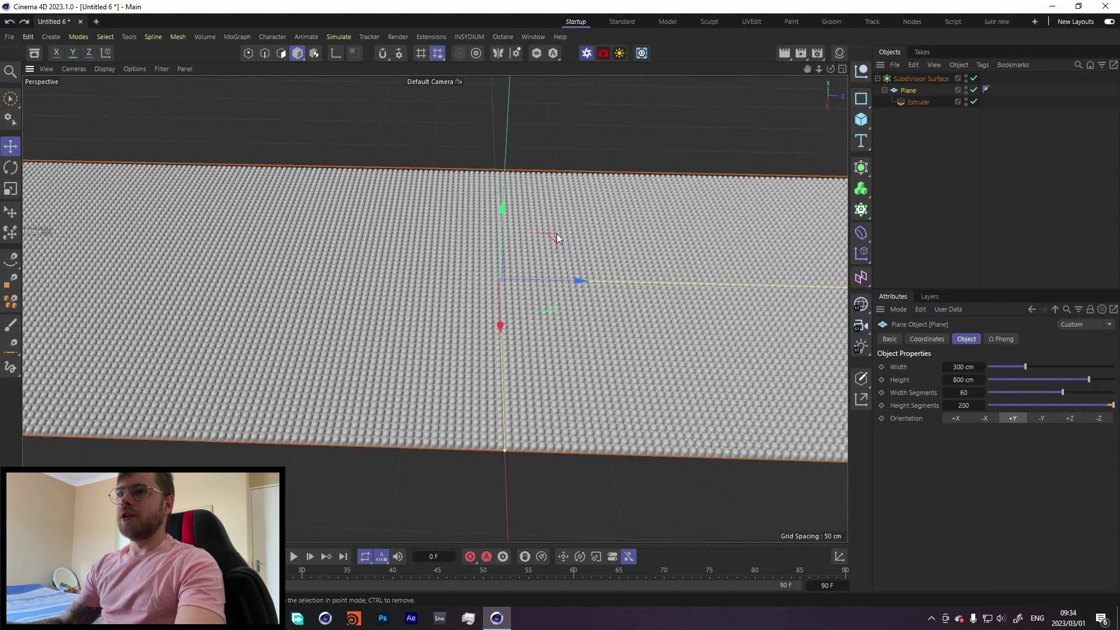
# Disable the Subdivision Surface and add a Cloth simulation tag to the plane
pyautogui.click(973, 78)
pyautogui.click(905, 90)
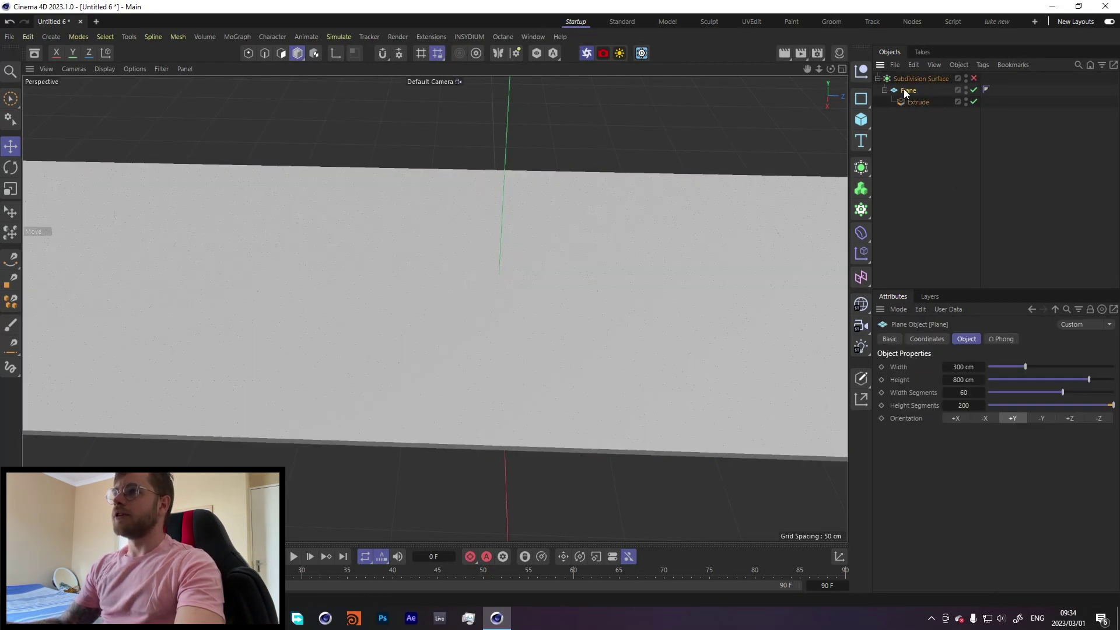
pyautogui.rightClick(905, 90)
pyautogui.moveTo(953, 191)
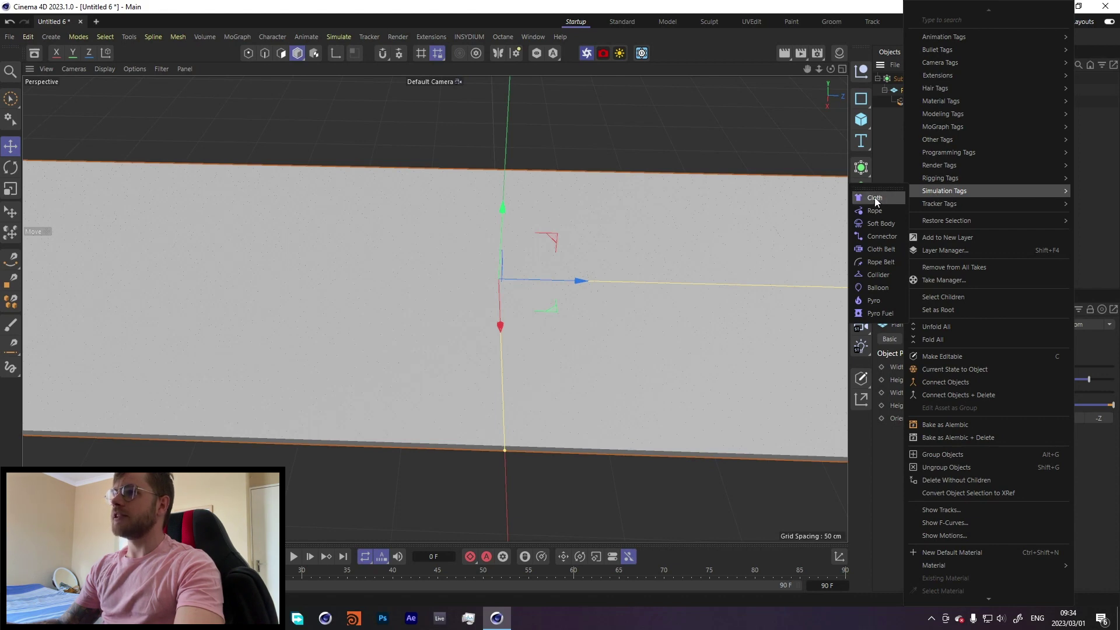
pyautogui.click(874, 197)
pyautogui.click(919, 181)
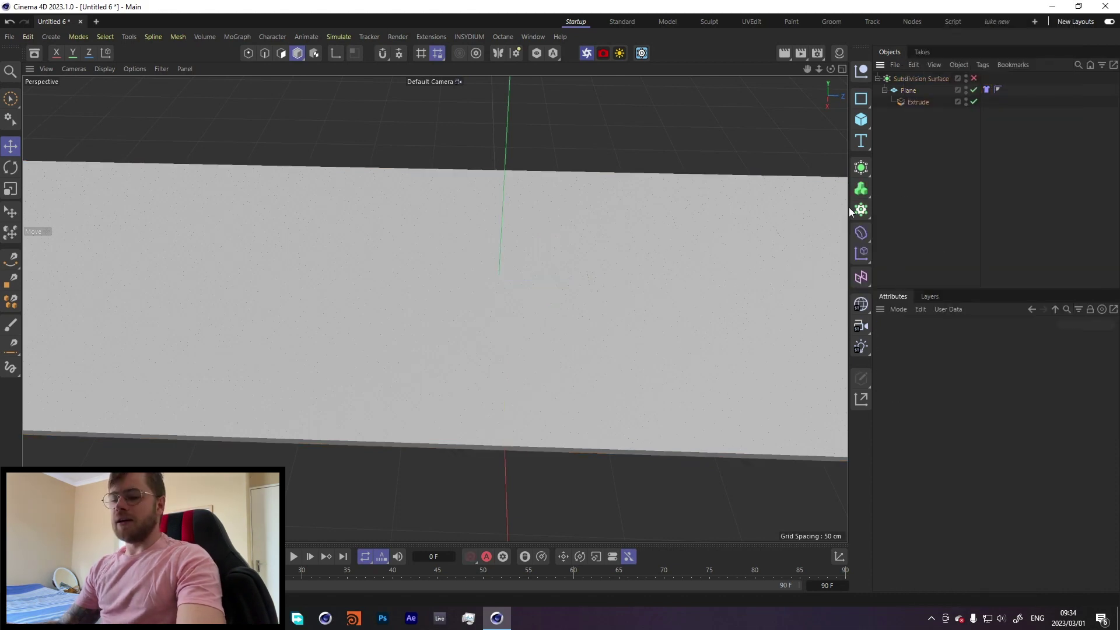
# Play a few frames of the cloth simulation to check how the extruded plane moves
pyautogui.scroll(-3, 477, 355)
pyautogui.click(292, 557)
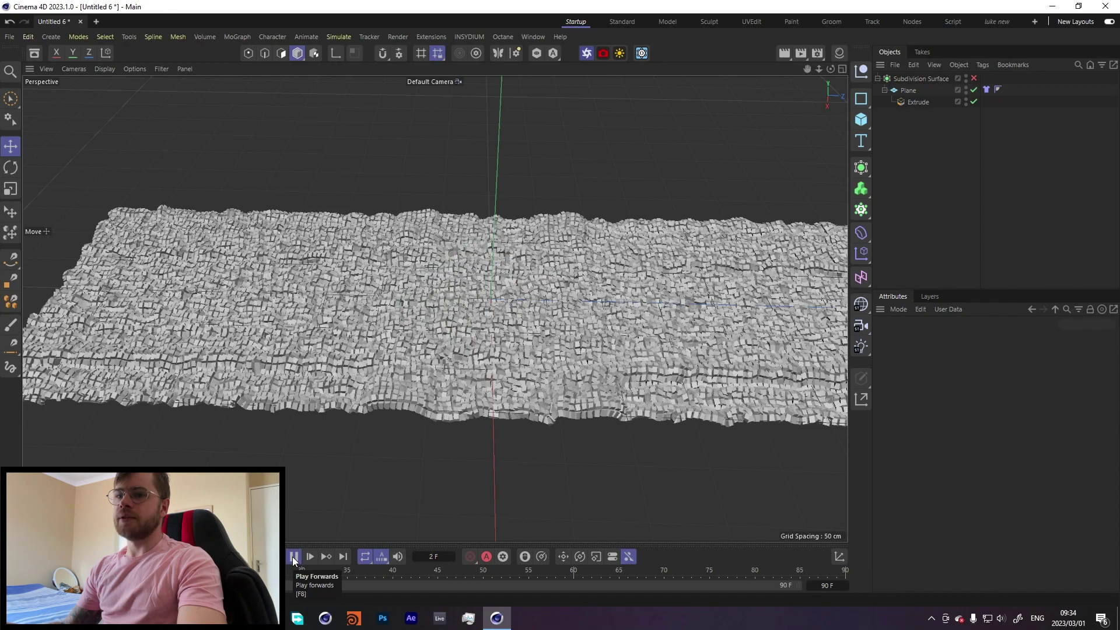
pyautogui.click(293, 558)
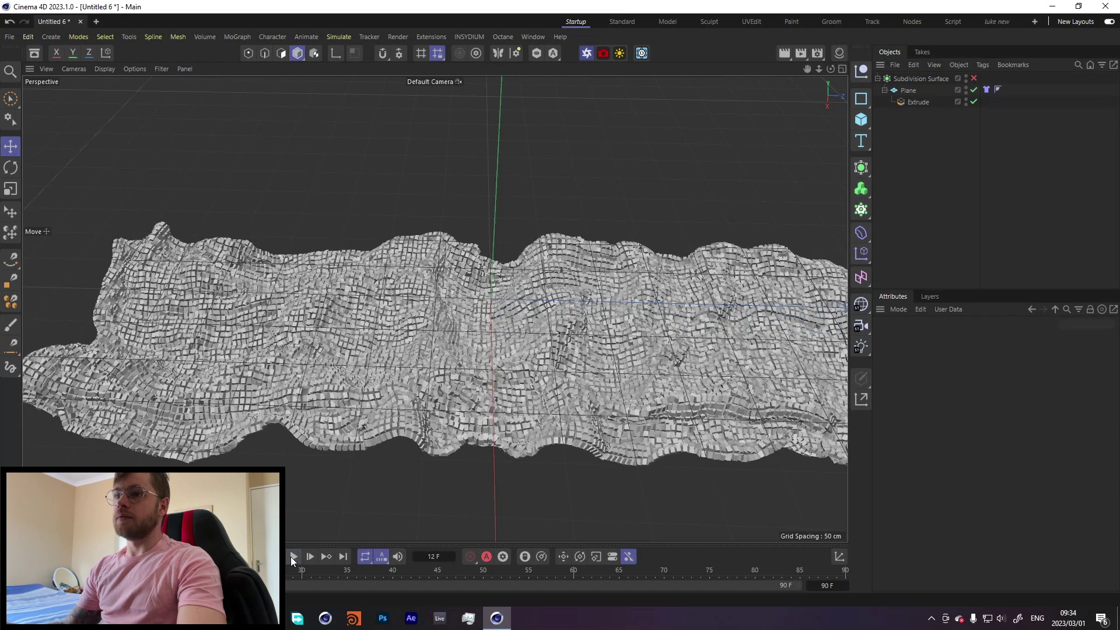
# Set the gravity in the project's simulation scene settings to 0
pyautogui.hotkey('ctrl', 'd')
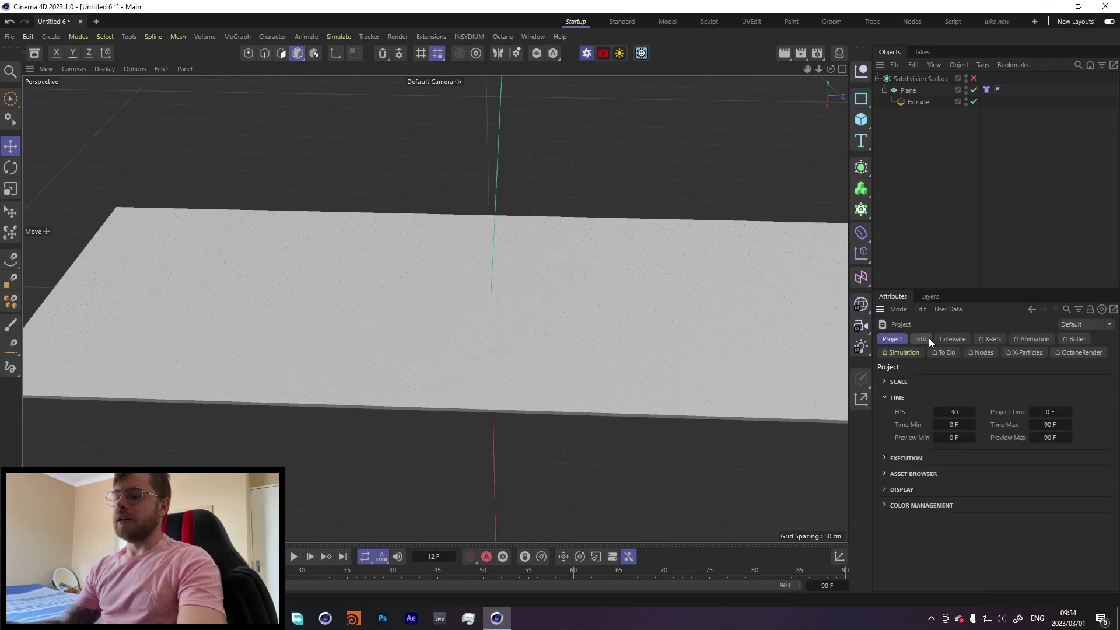
pyautogui.click(901, 354)
pyautogui.click(991, 421)
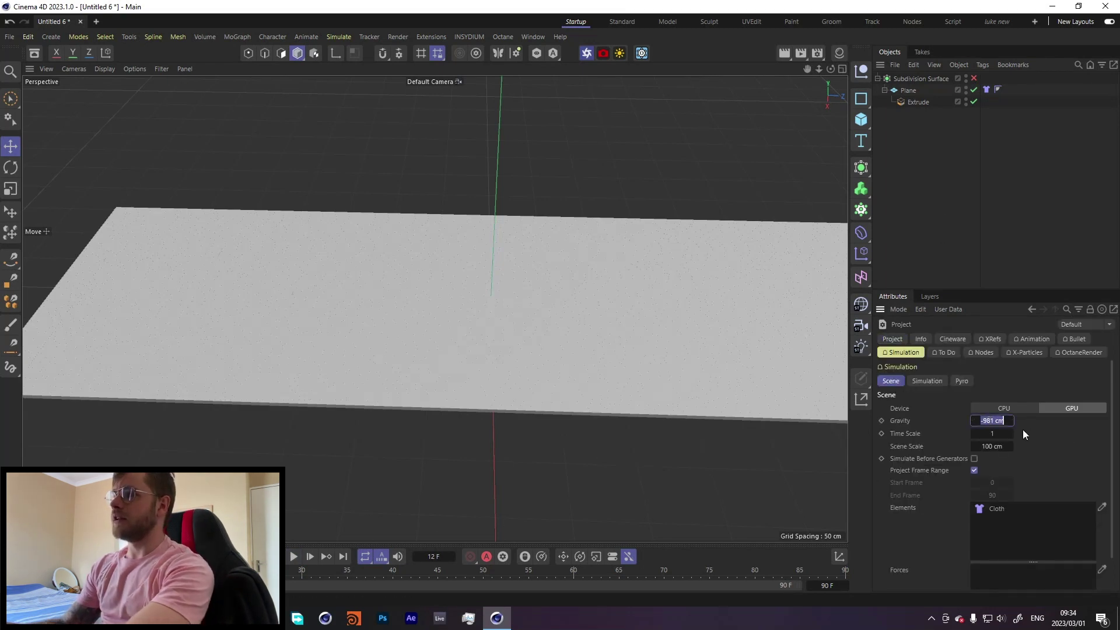
pyautogui.write('0')
pyautogui.press('Return')
# Add a Turbulence force with a strength of 23.4 cm and a scale of 71.8 %, and preview the cloth simulation
pyautogui.click(908, 91)
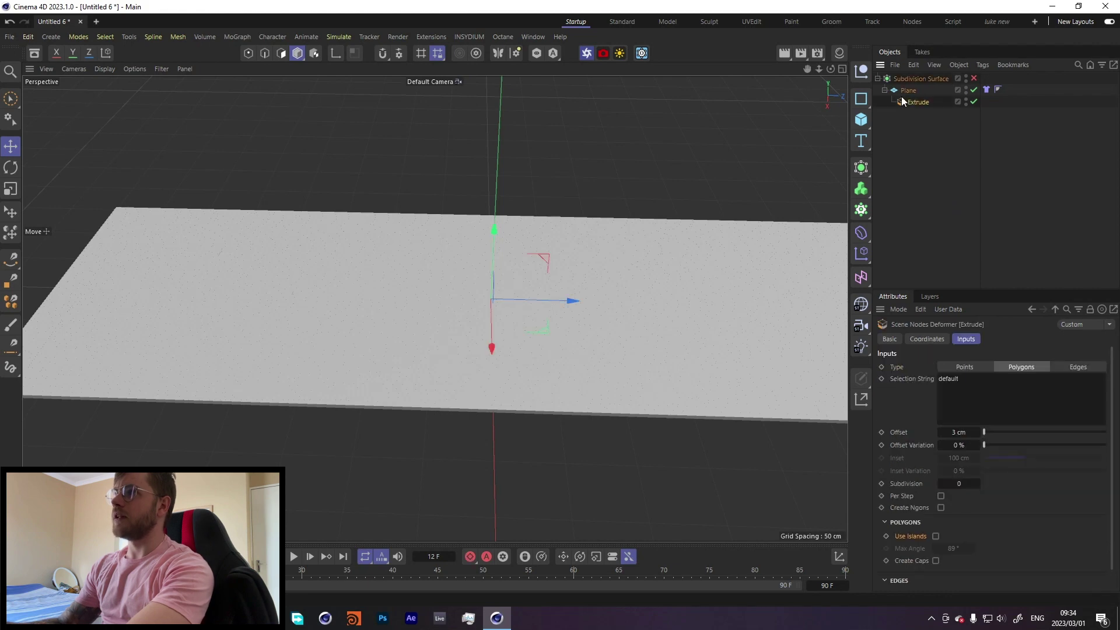
pyautogui.keyDown('alt'); pyautogui.moveTo(461, 310); pyautogui.dragTo(454, 330, button='middle'); pyautogui.keyUp('alt')
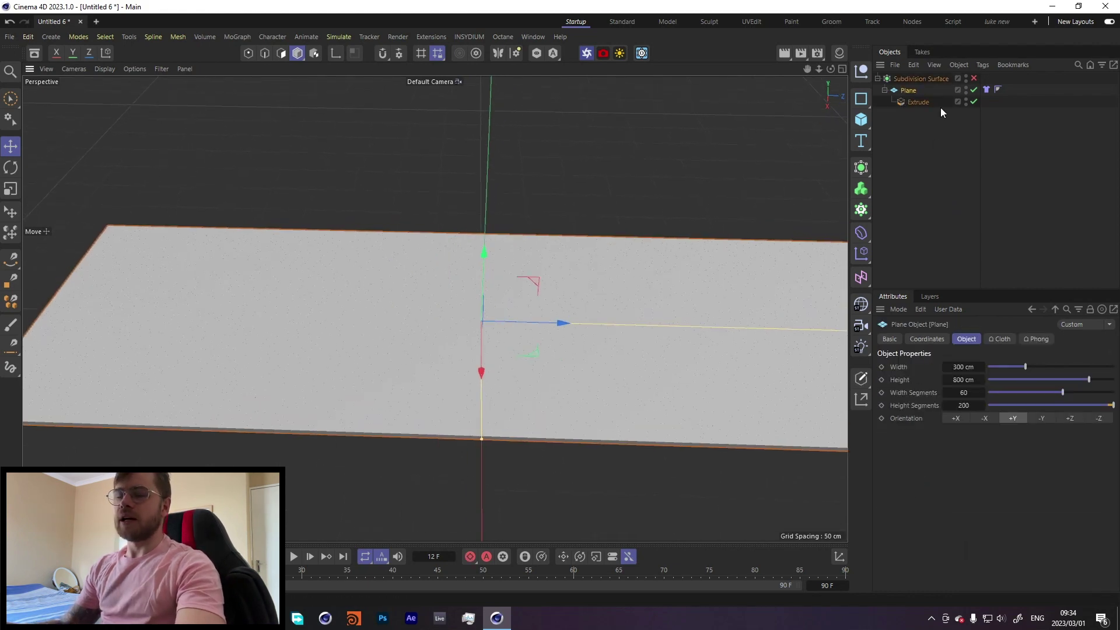
pyautogui.click(339, 36)
pyautogui.moveTo(373, 59)
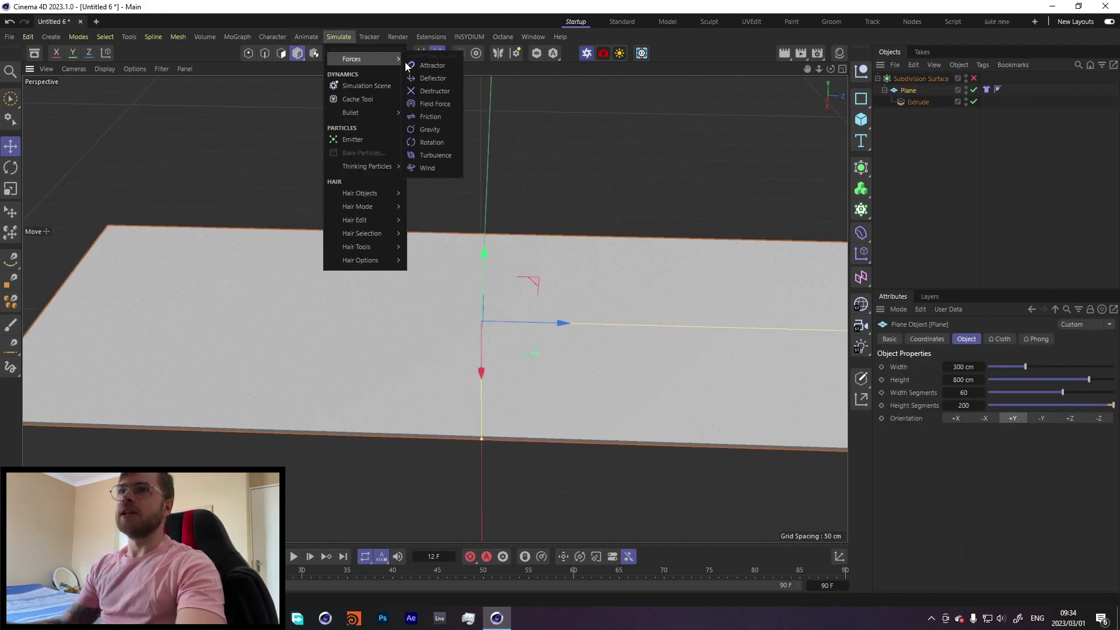
pyautogui.click(431, 154)
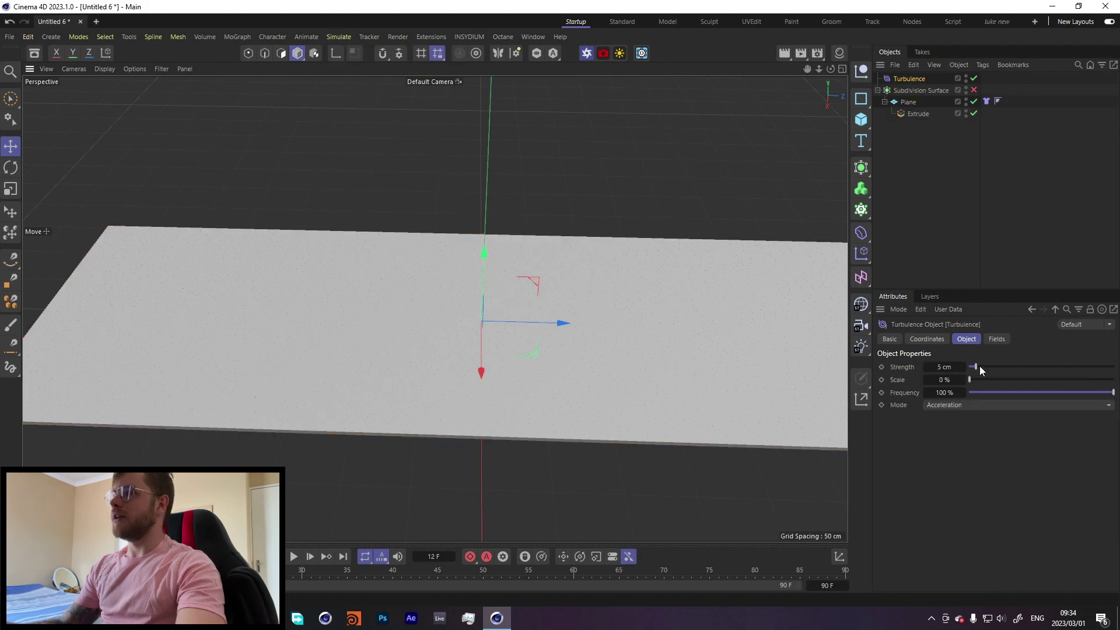
pyautogui.moveTo(978, 367); pyautogui.dragTo(1034, 380)
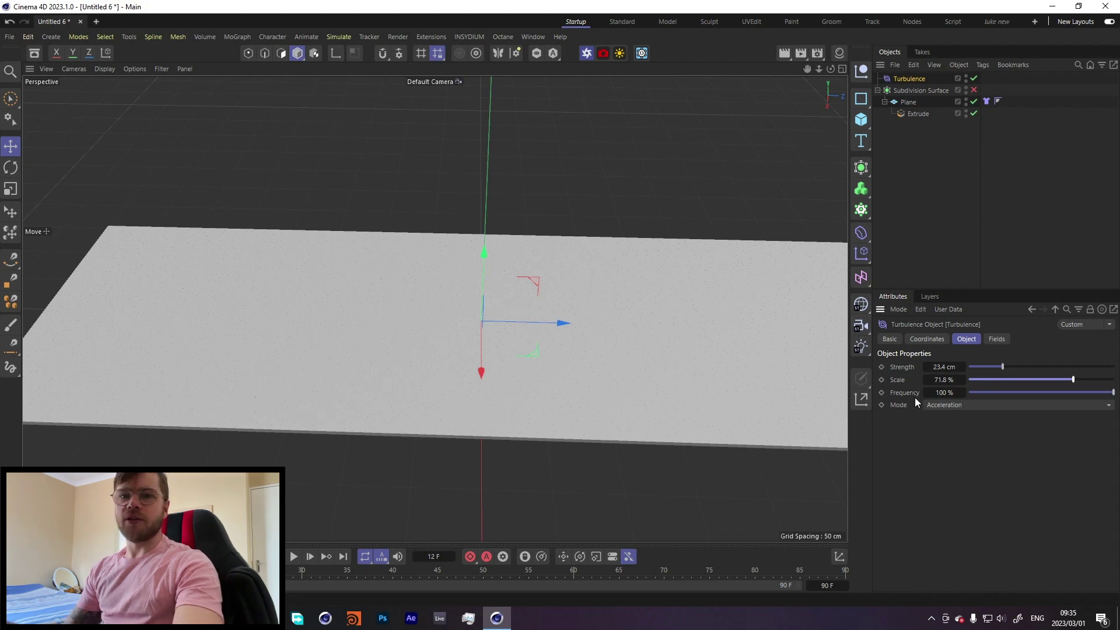
pyautogui.click(909, 130)
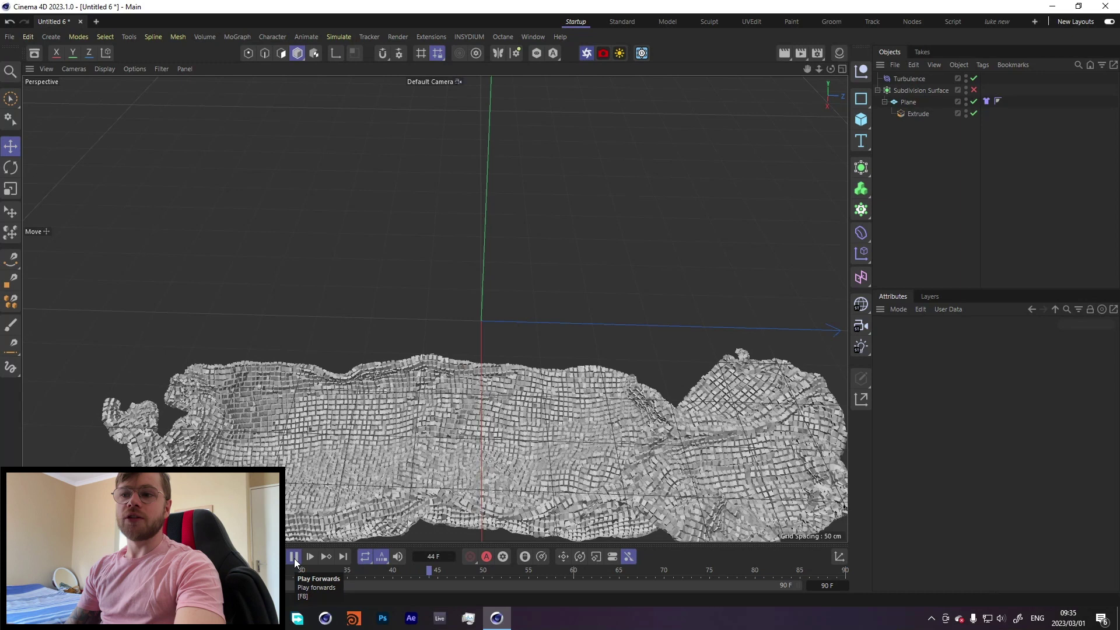
pyautogui.click(295, 556)
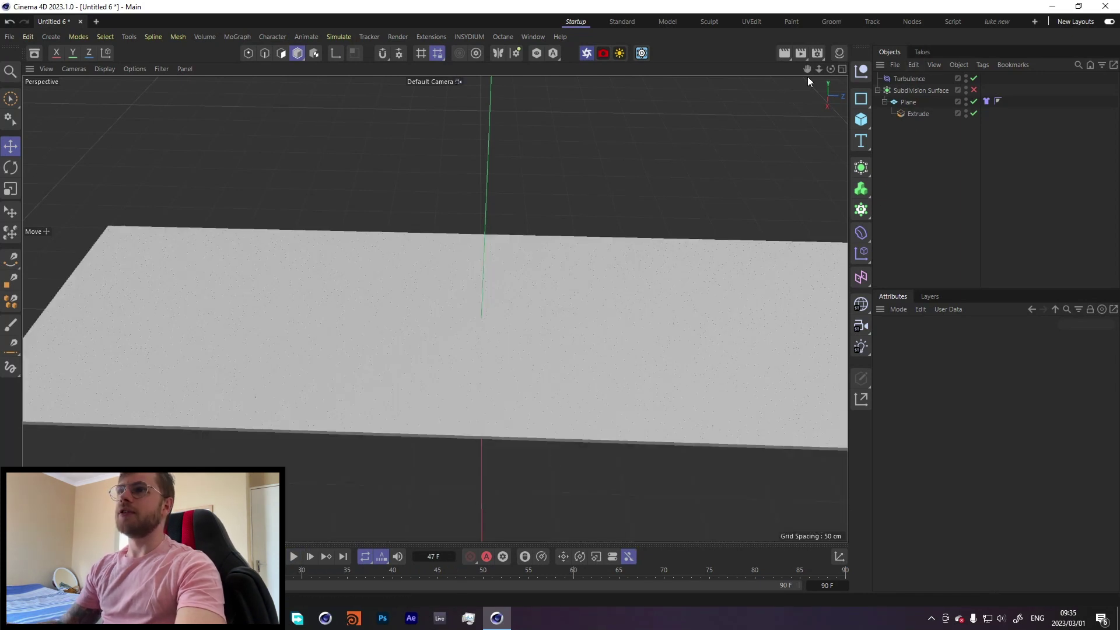
# Add a Friction force and set its strength to 500
pyautogui.click(349, 37)
pyautogui.moveTo(355, 62)
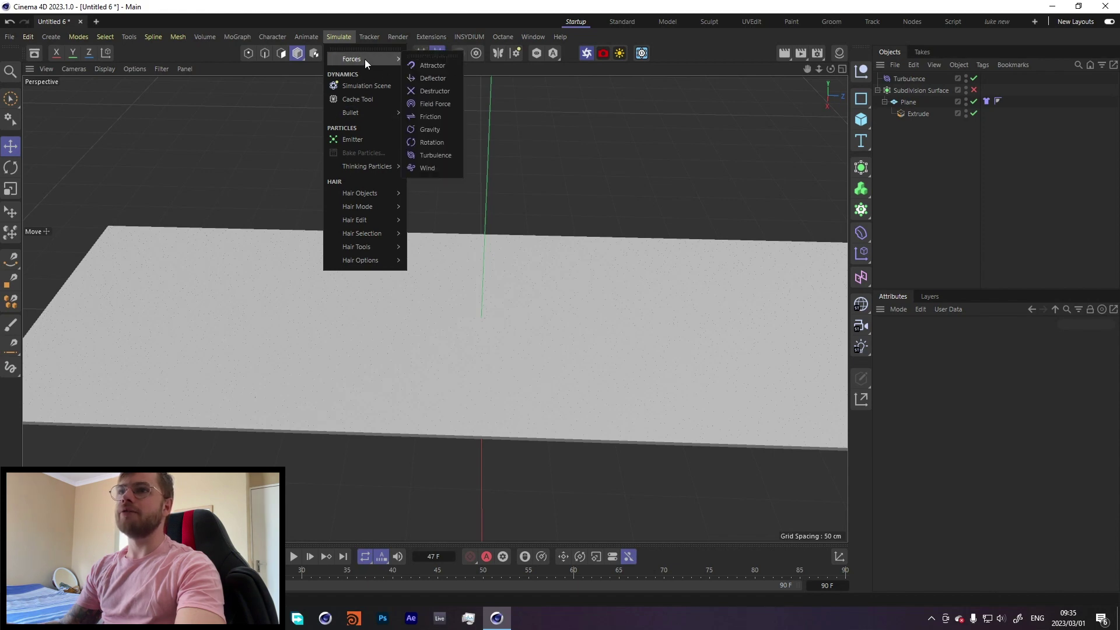
pyautogui.click(418, 115)
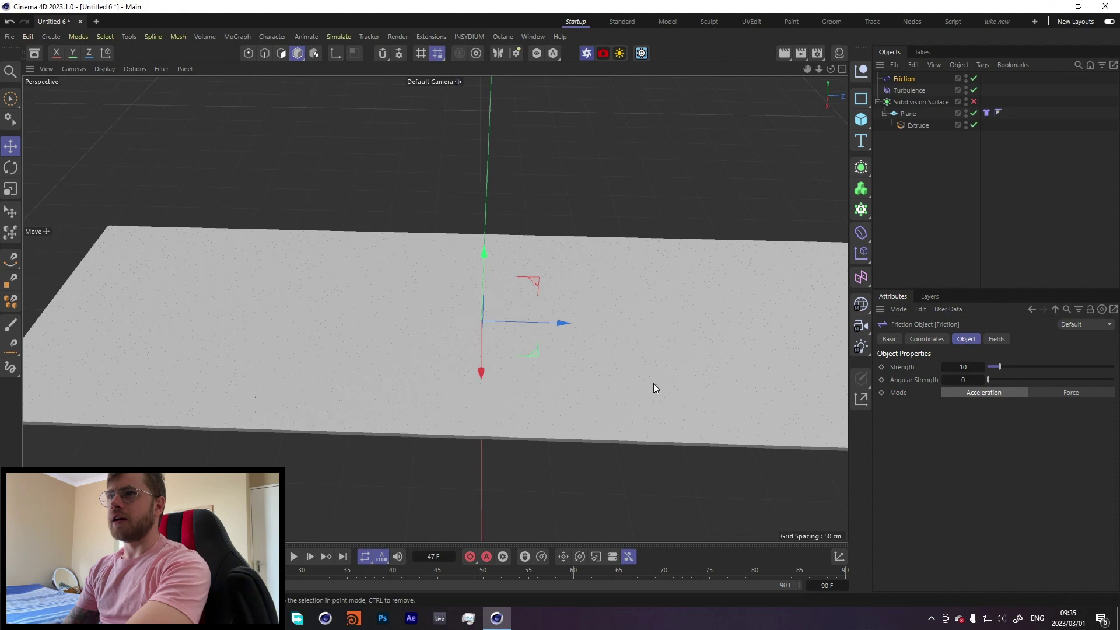
pyautogui.click(968, 367)
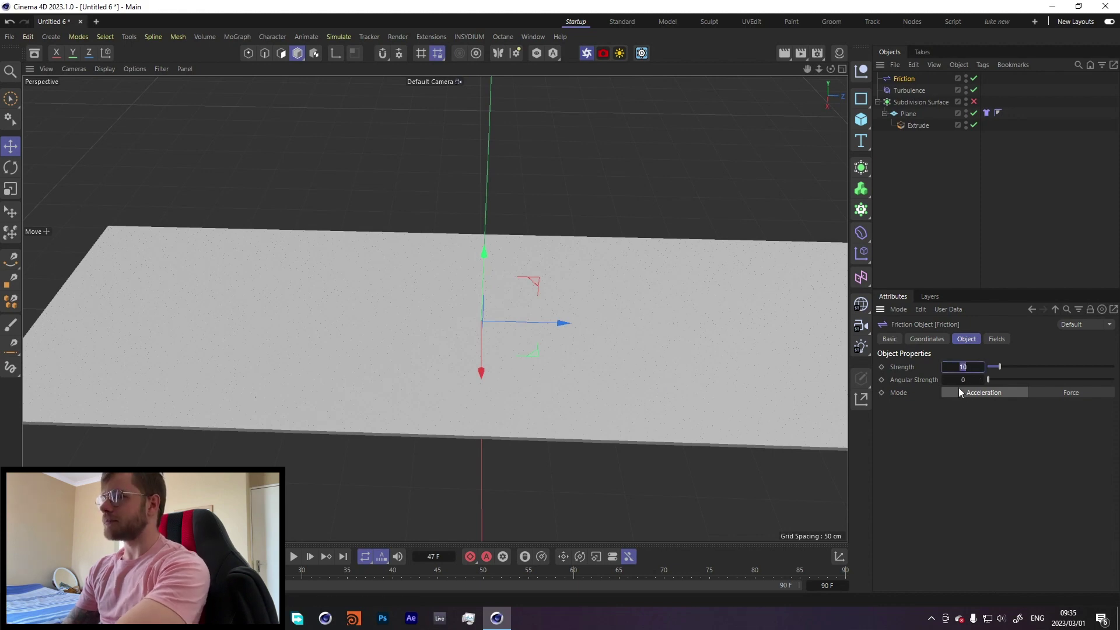
pyautogui.write('500')
pyautogui.press('Return')
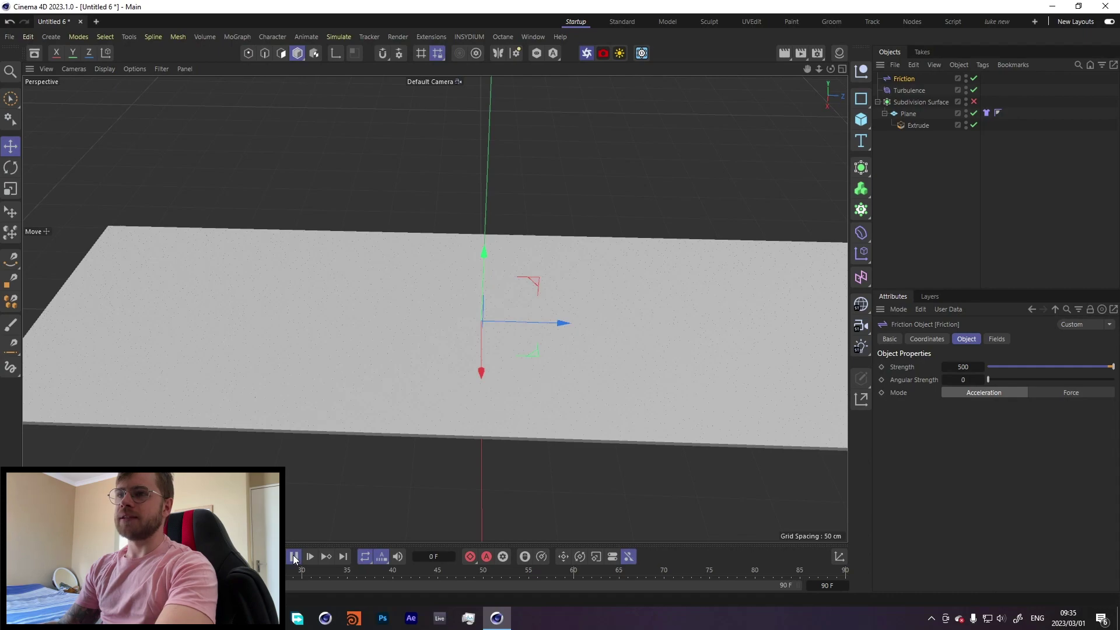
# Play the cloth simulation with turbulence and friction active, stopping at about frame 76
pyautogui.click(294, 558)
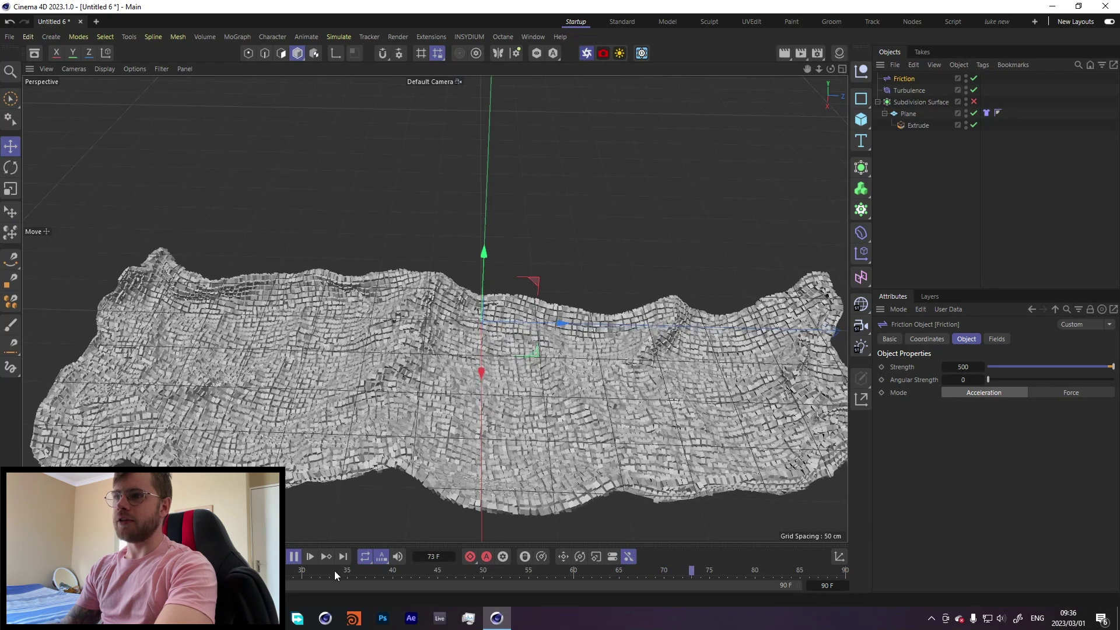
pyautogui.click(293, 557)
pyautogui.click(914, 175)
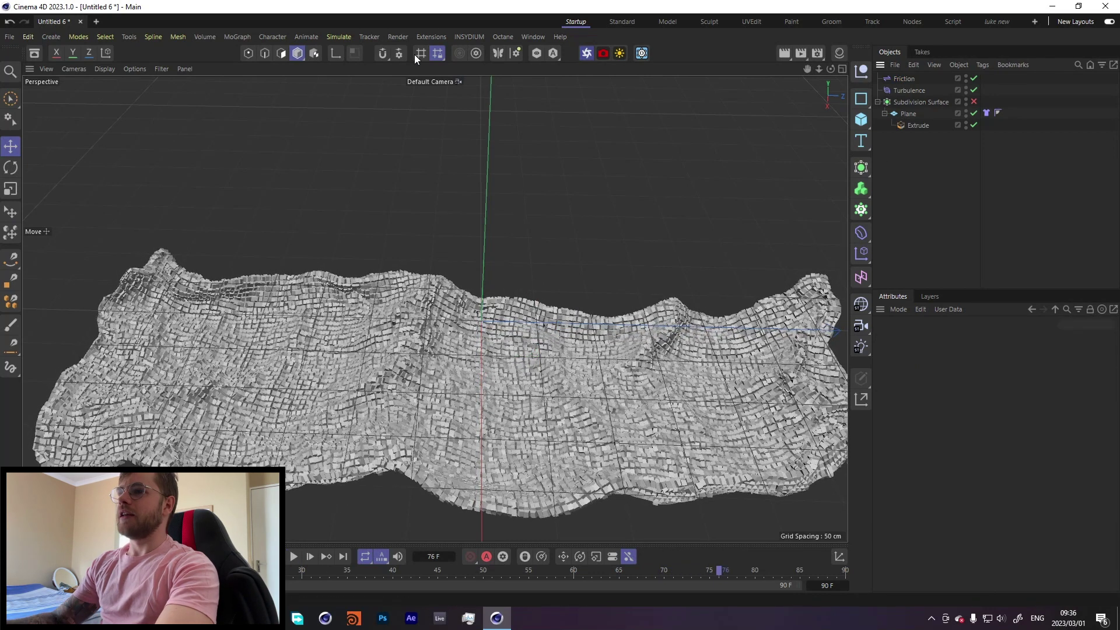
# Add a Rotation force to the scene and return the timeline to the start
pyautogui.click(336, 37)
pyautogui.moveTo(351, 60)
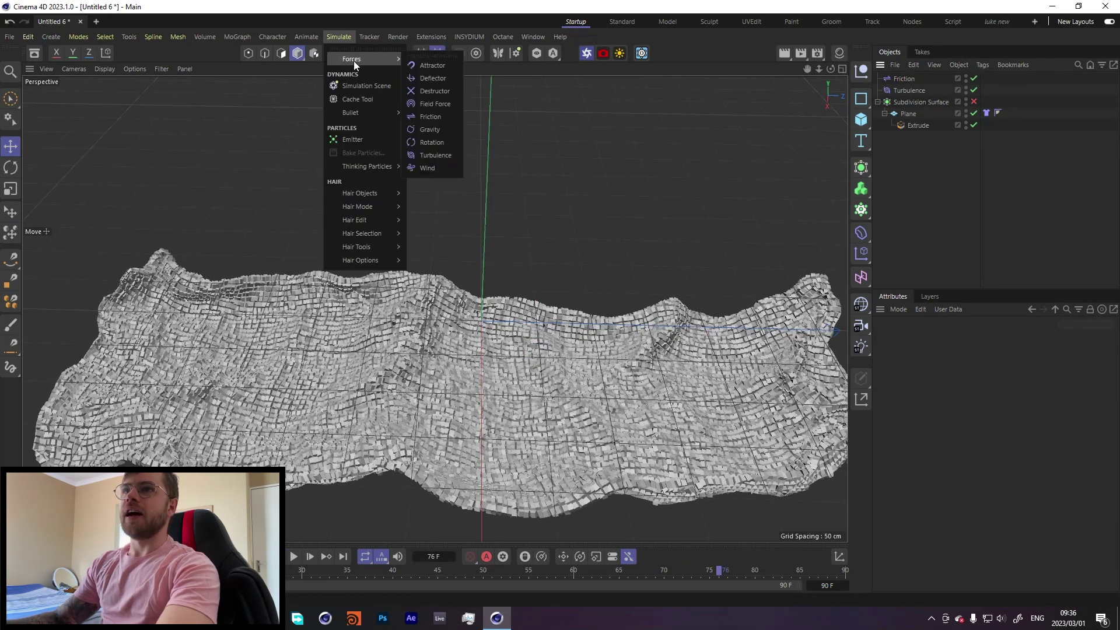
pyautogui.click(430, 141)
pyautogui.click(244, 557)
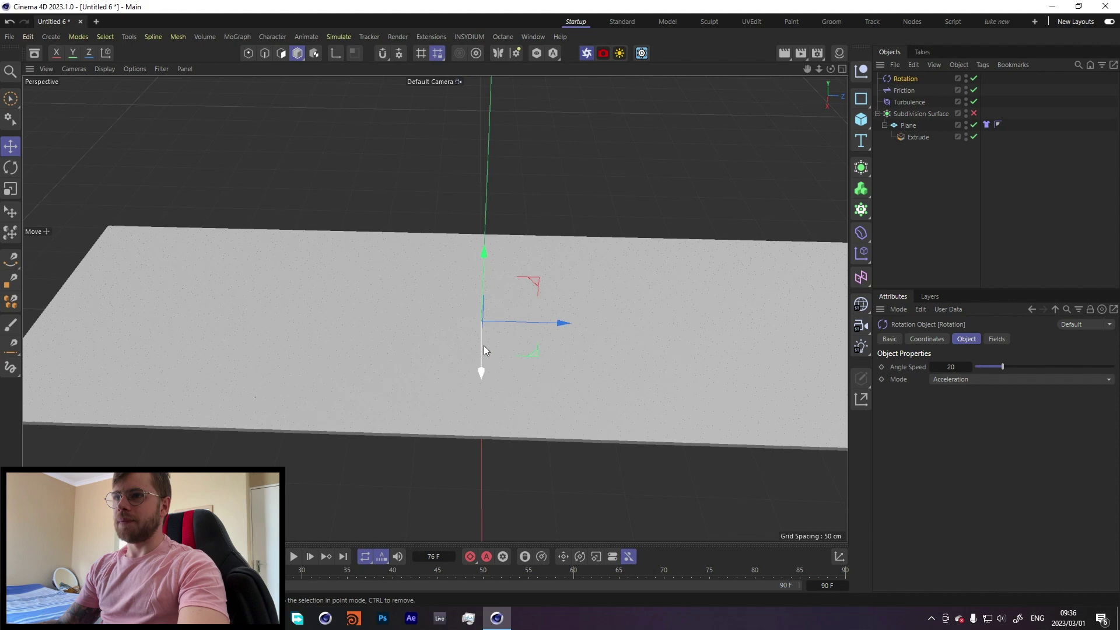
# Rotate the Rotation force around its vertical axis and tilt it so its Z axis points roughly downward
pyautogui.keyDown('alt'); pyautogui.moveTo(470, 318); pyautogui.dragTo(412, 314); pyautogui.keyUp('alt')
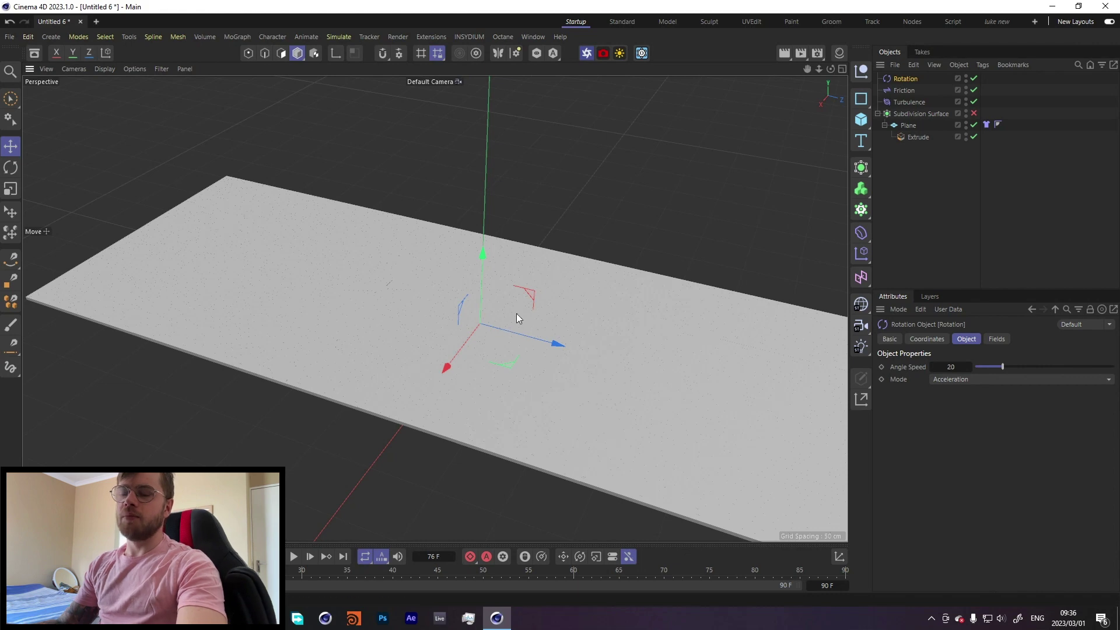
pyautogui.press('r')
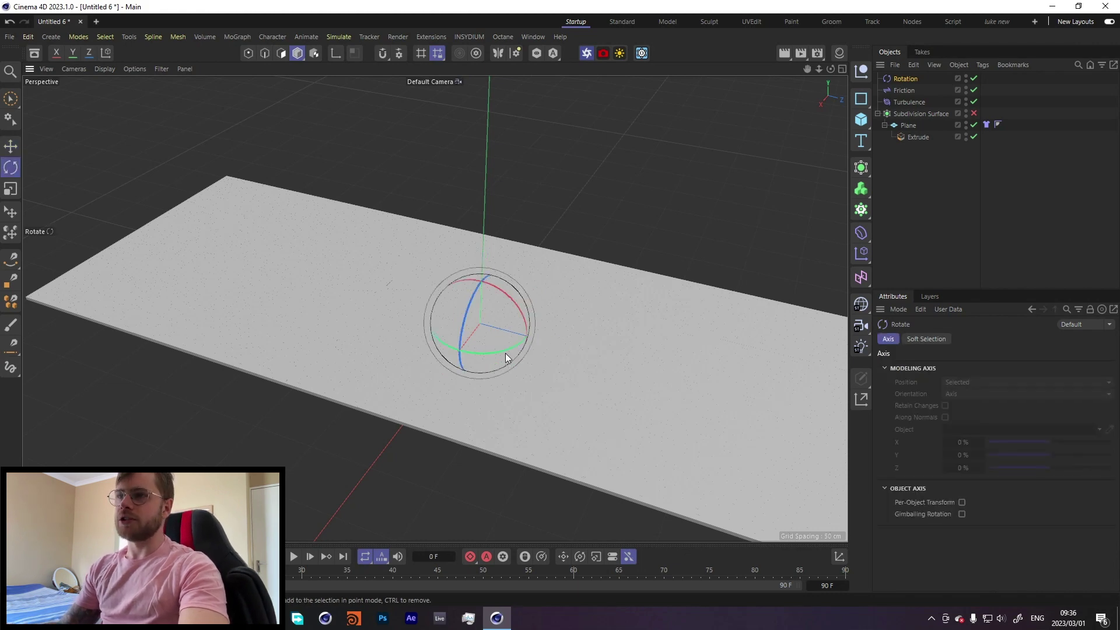
pyautogui.moveTo(505, 352); pyautogui.dragTo(306, 300)
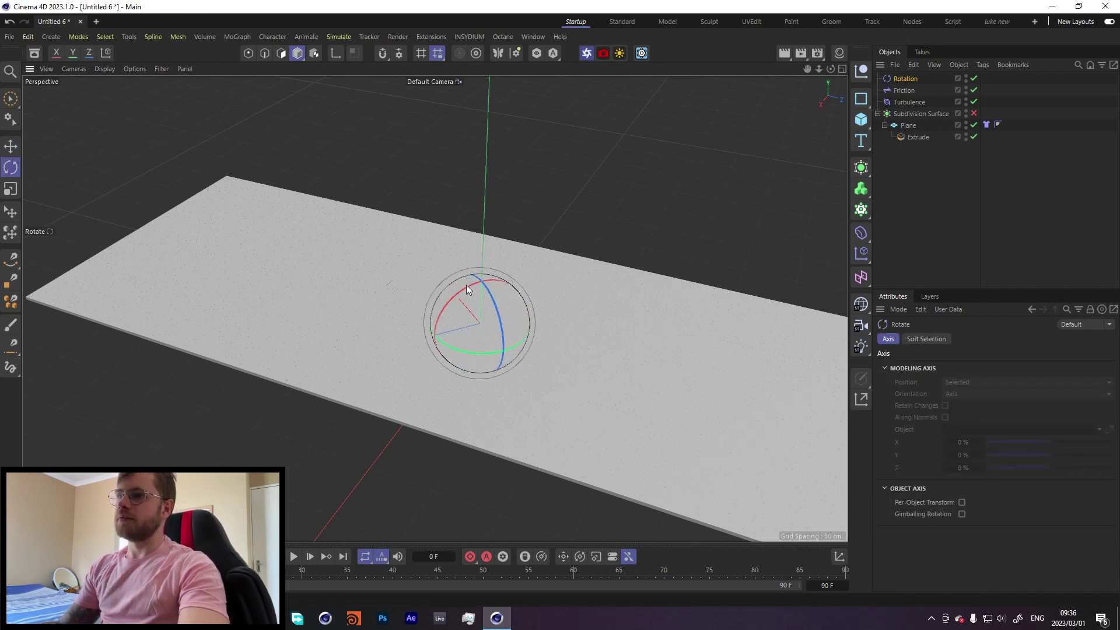
pyautogui.moveTo(467, 287); pyautogui.dragTo(538, 301)
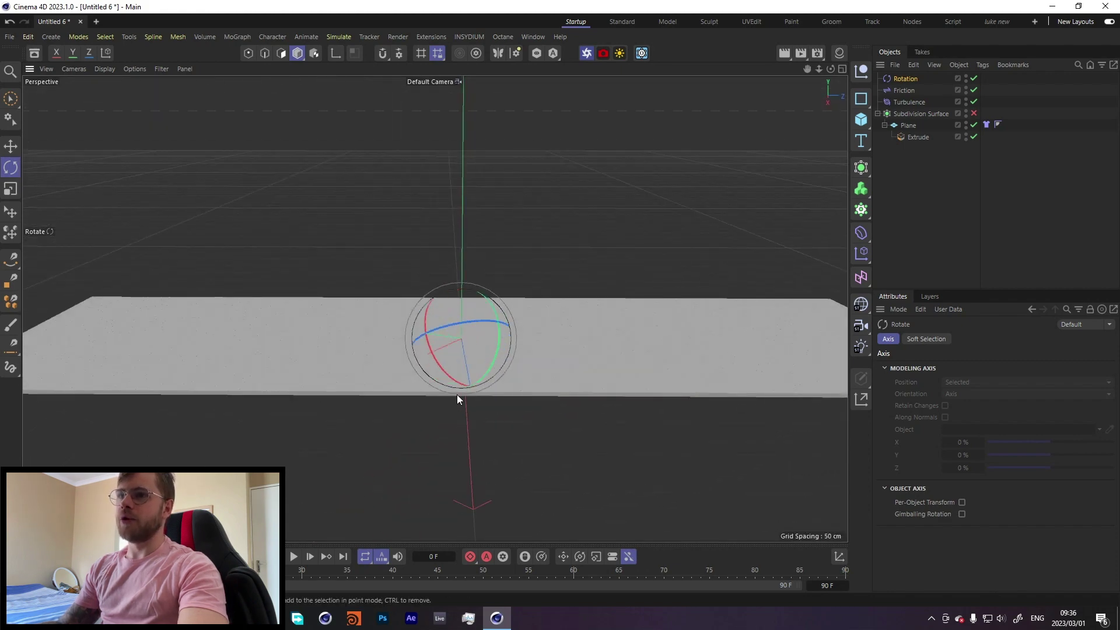
# Play the cloth simulation with the Rotation force to about frame 69, then inspect the folds up close with Subdivision Surface enabled
pyautogui.click(294, 557)
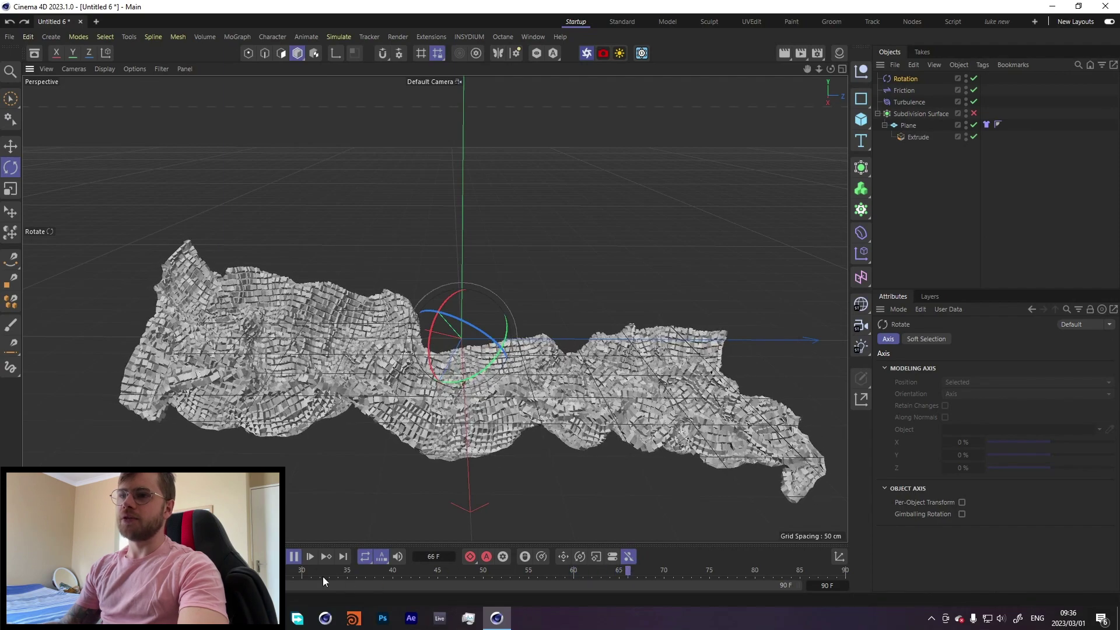
pyautogui.click(293, 556)
pyautogui.click(918, 159)
pyautogui.scroll(1, 439, 386)
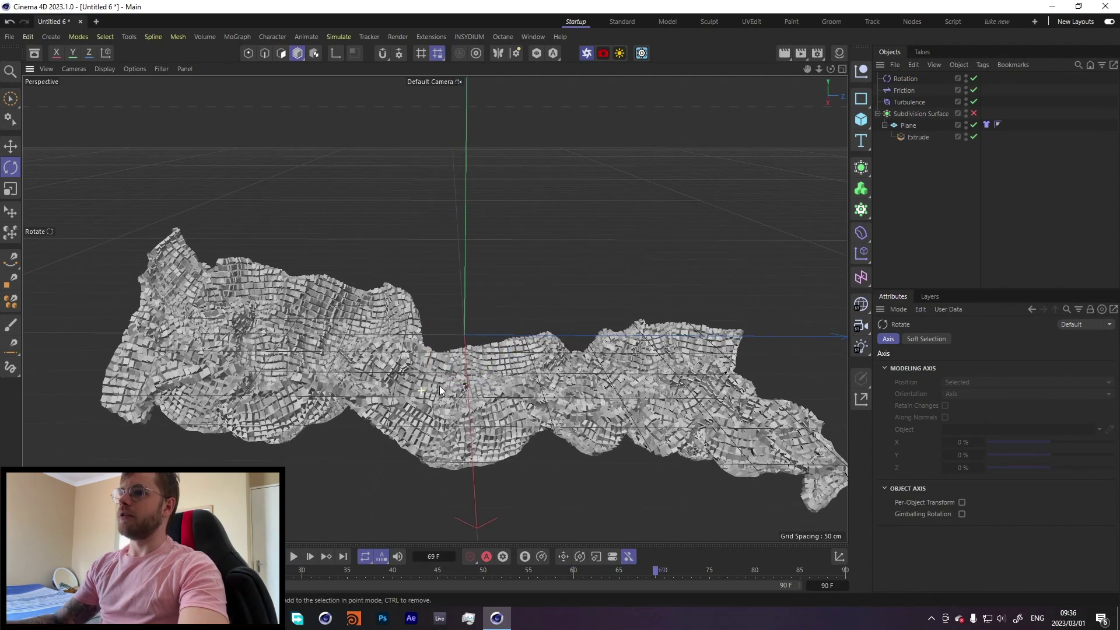
pyautogui.scroll(5, 439, 386)
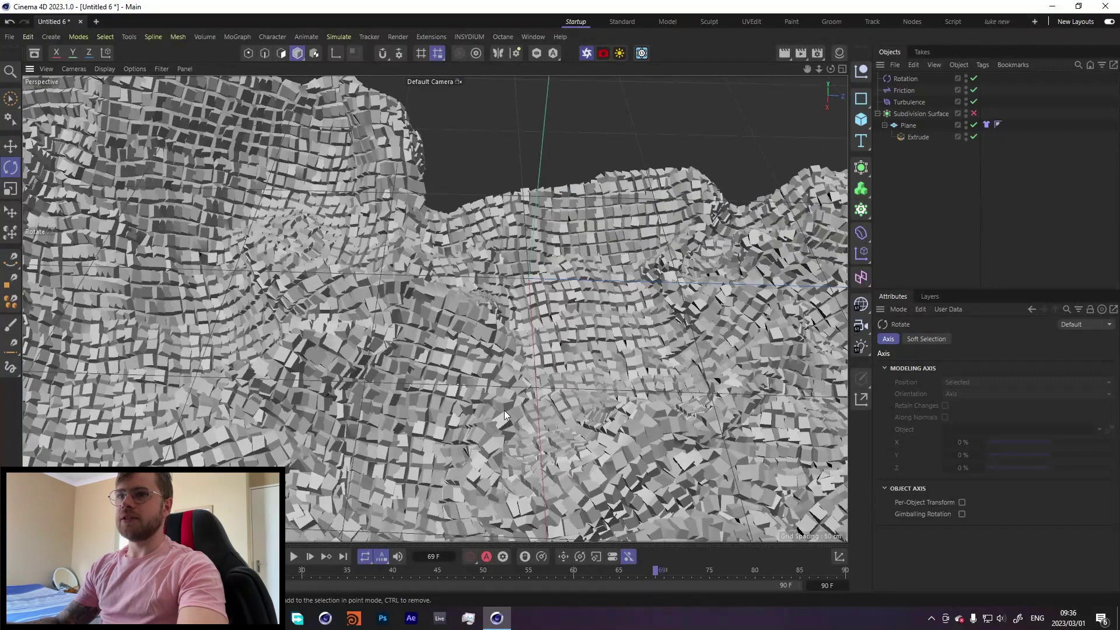
pyautogui.keyDown('alt'); pyautogui.moveTo(504, 411); pyautogui.dragTo(545, 314, button='middle'); pyautogui.keyUp('alt')
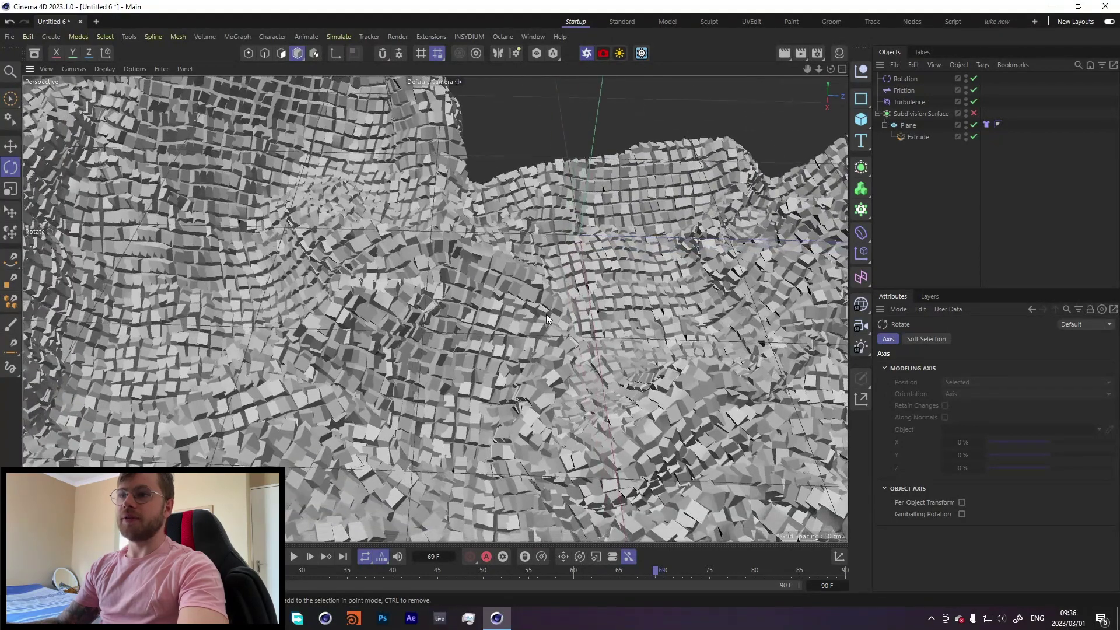
pyautogui.keyDown('alt'); pyautogui.moveTo(590, 359); pyautogui.dragTo(447, 311); pyautogui.keyUp('alt')
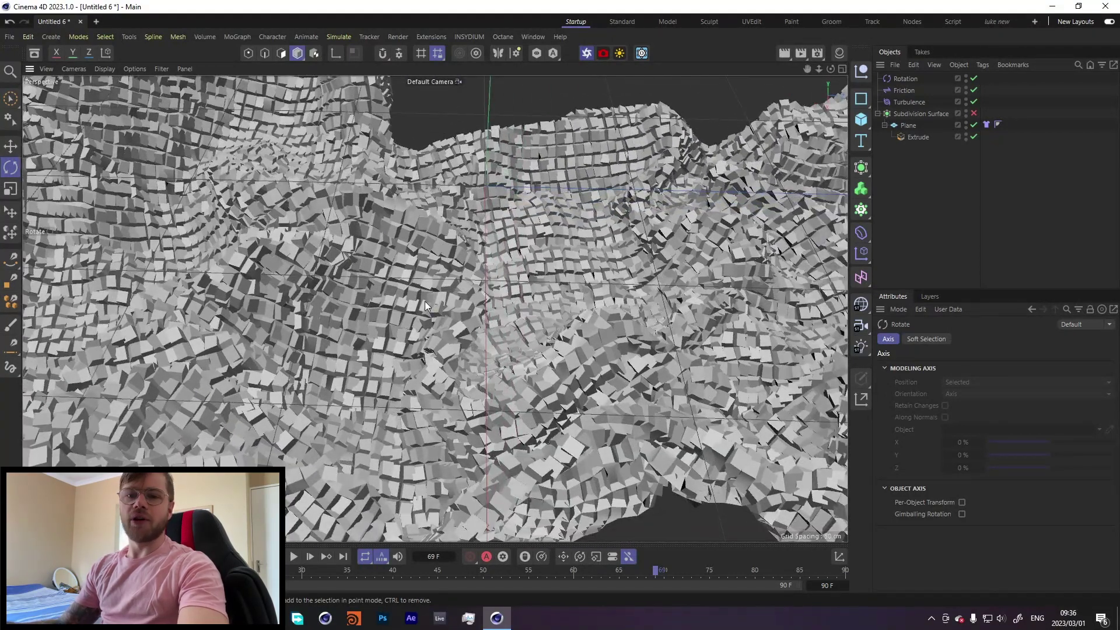
pyautogui.click(974, 113)
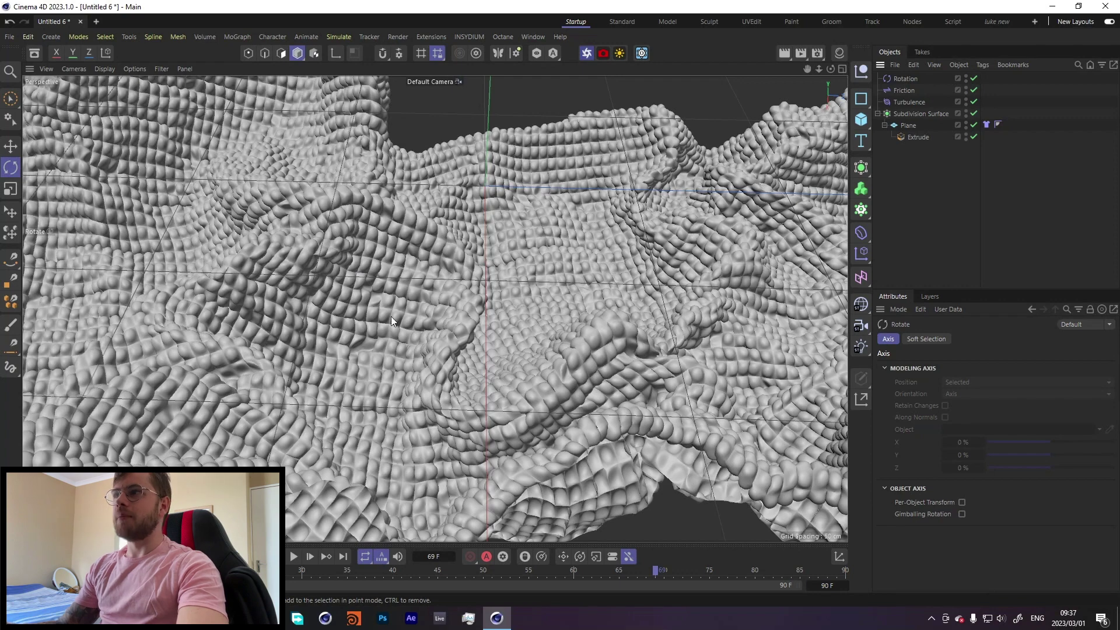
# Disable the Subdivision Surface and set the Plane's Cloth tag surface Target Length to 200%
pyautogui.click(985, 125)
pyautogui.click(973, 113)
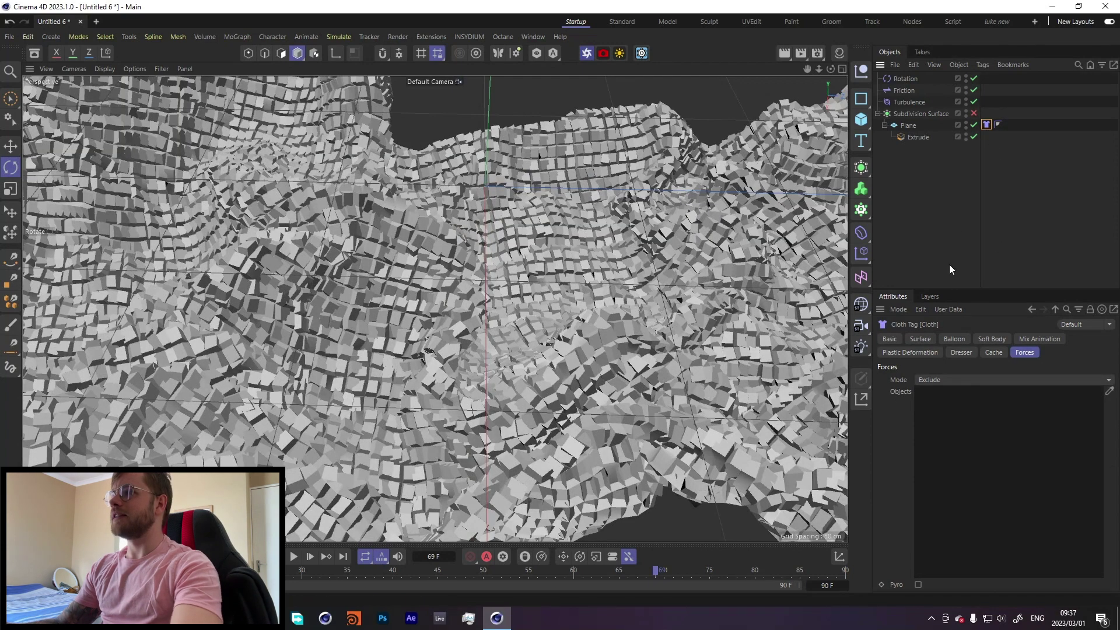
pyautogui.click(920, 339)
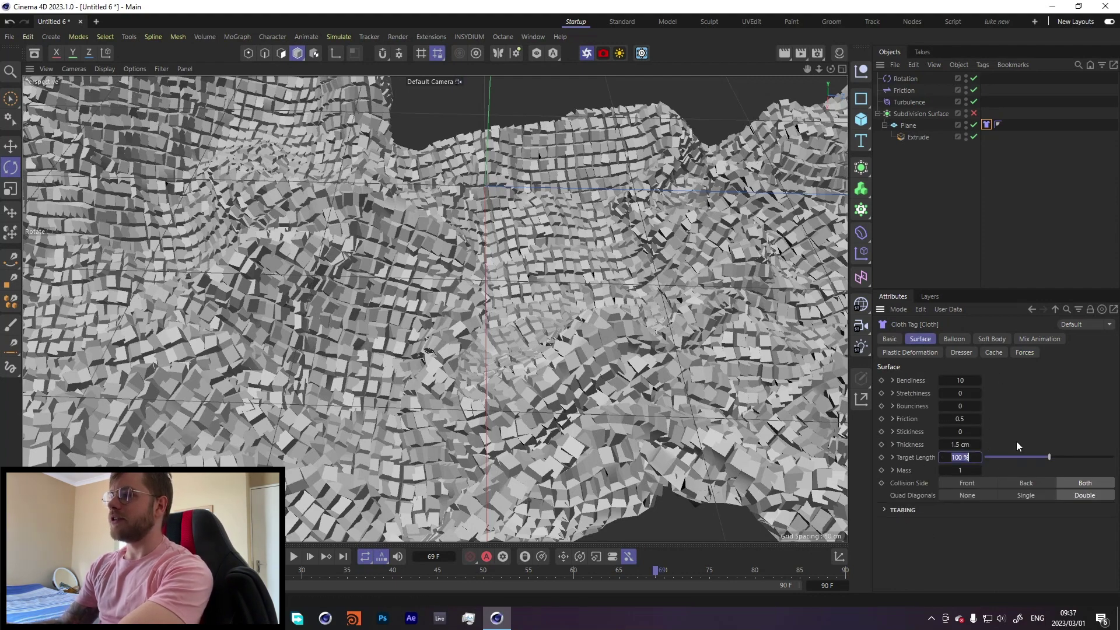
pyautogui.write('200')
pyautogui.press('Return')
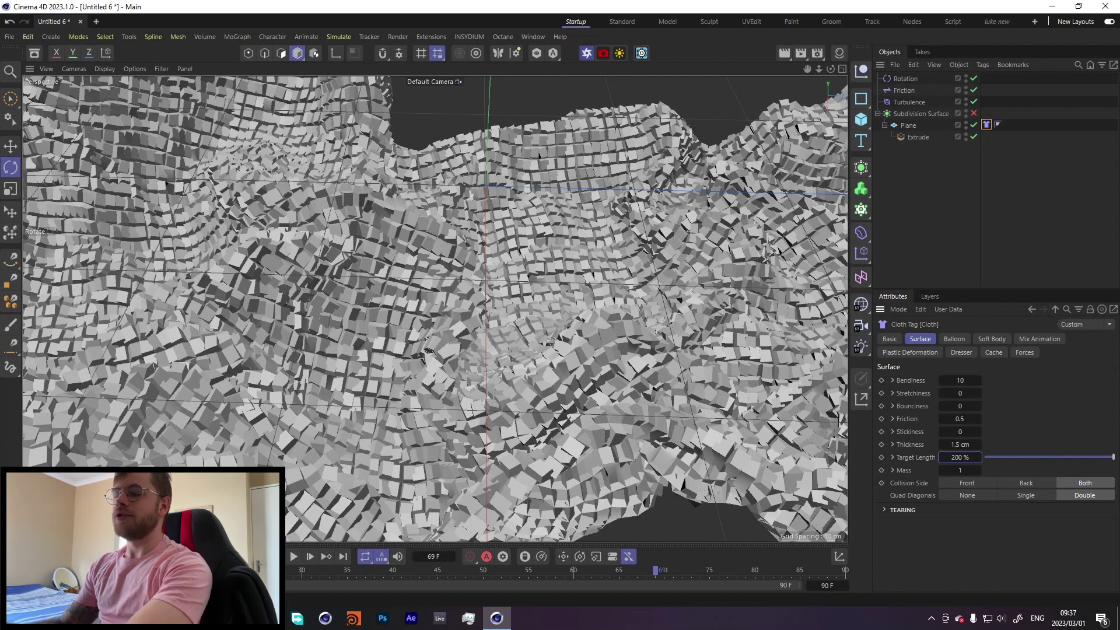
# Play the cloth simulation with the longer target length to about frame 29 and inspect it with Subdivision Surface enabled
pyautogui.click(294, 556)
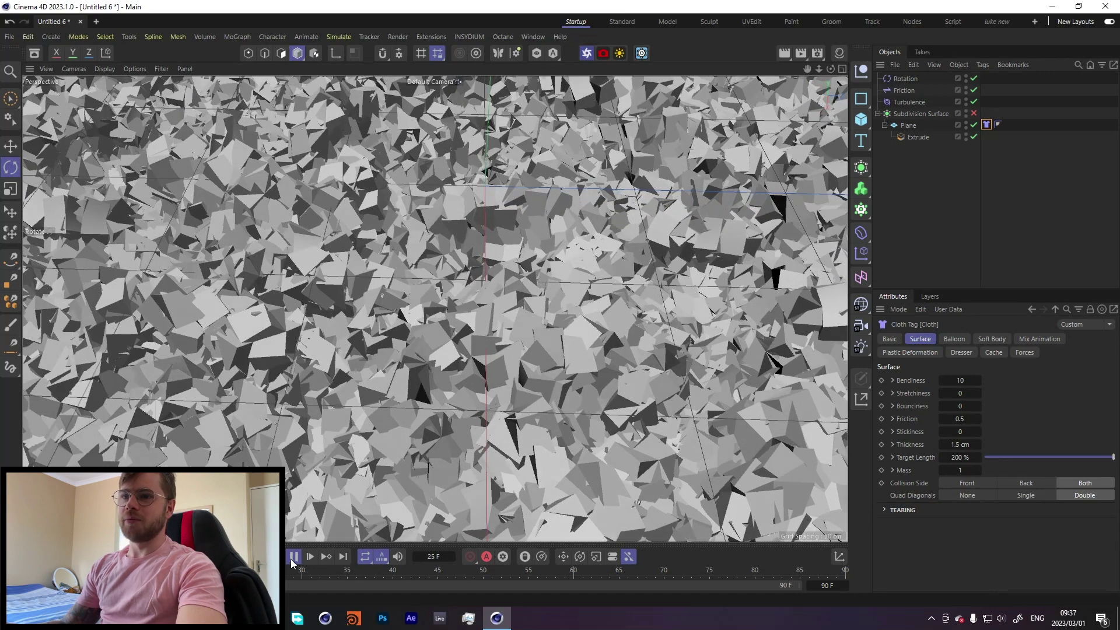
pyautogui.click(292, 558)
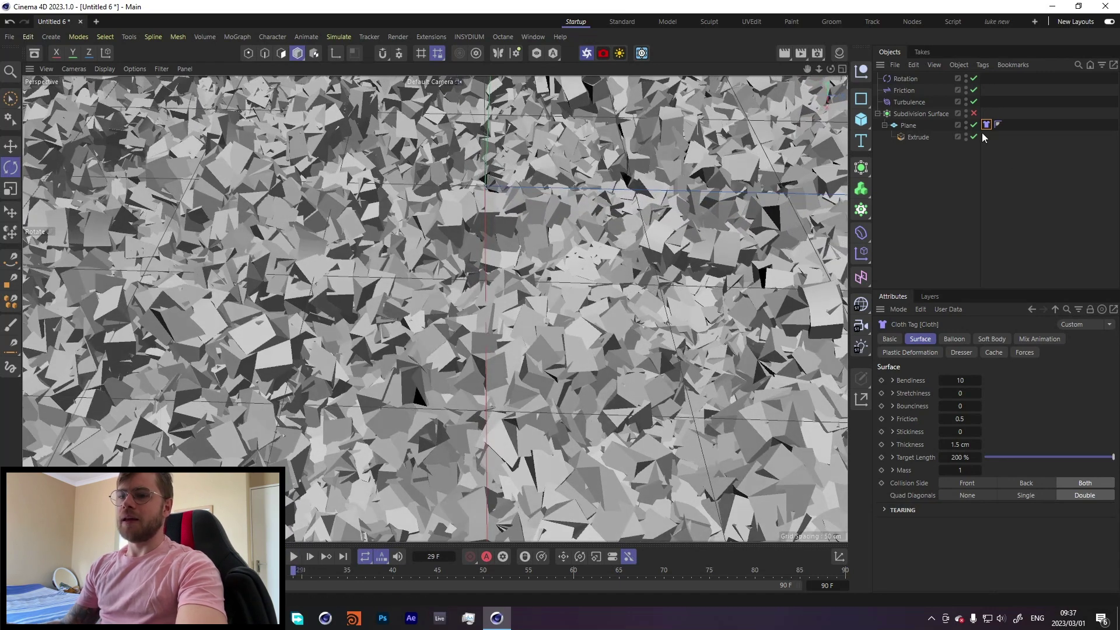
pyautogui.click(974, 114)
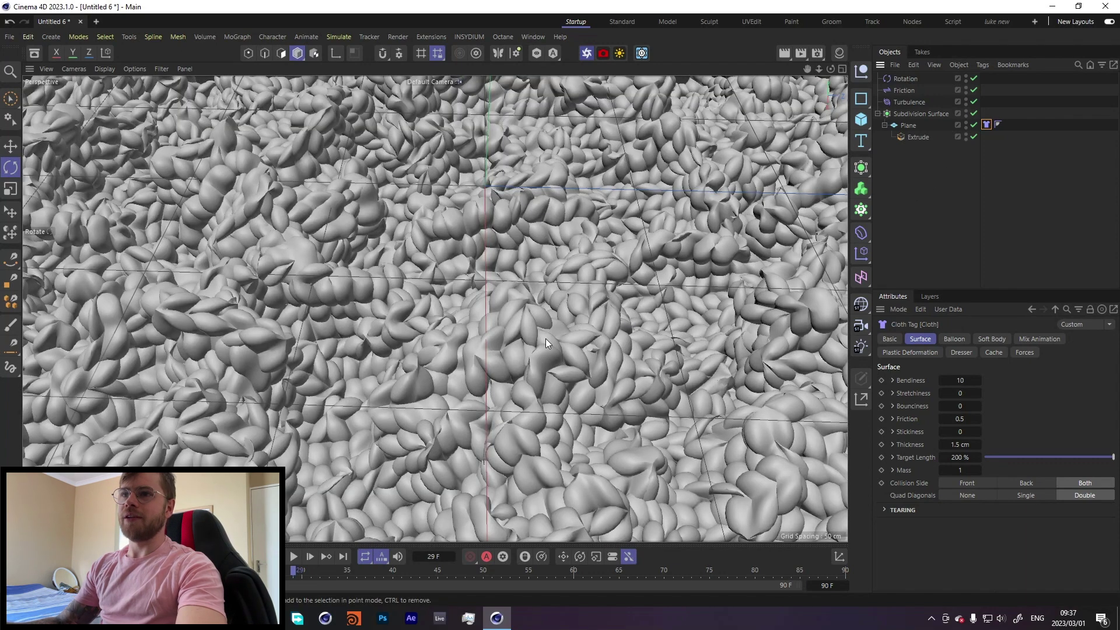
pyautogui.keyDown('alt'); pyautogui.moveTo(369, 241); pyautogui.dragTo(340, 271, button='right'); pyautogui.keyUp('alt')
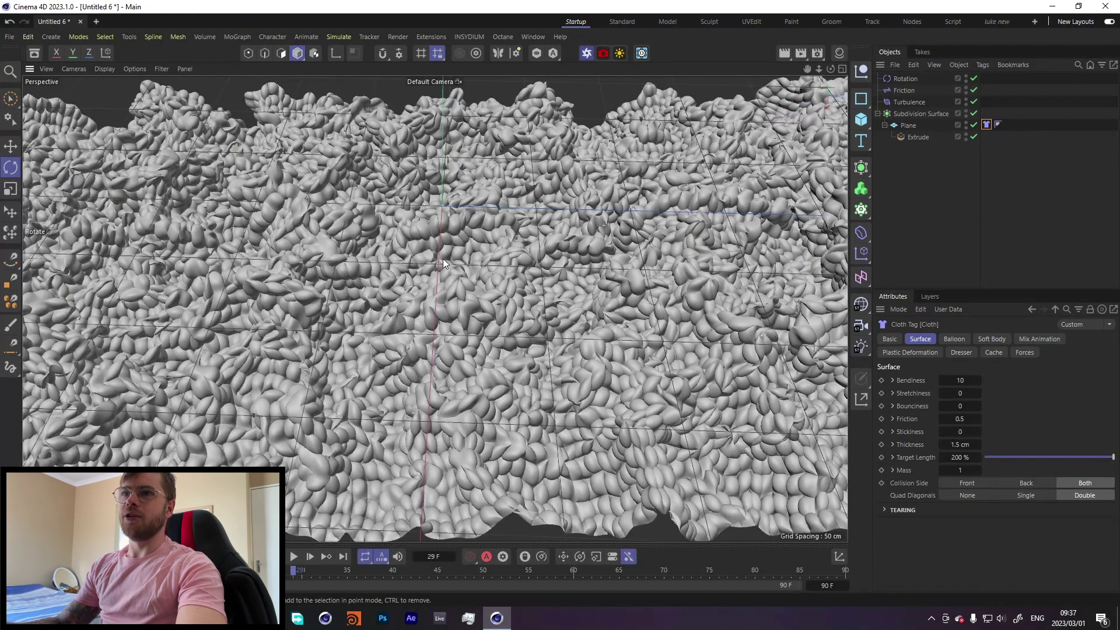
pyautogui.keyDown('alt'); pyautogui.moveTo(419, 296); pyautogui.dragTo(432, 303, button='middle'); pyautogui.keyUp('alt')
pyautogui.keyDown('alt'); pyautogui.moveTo(495, 379); pyautogui.dragTo(322, 271); pyautogui.keyUp('alt')
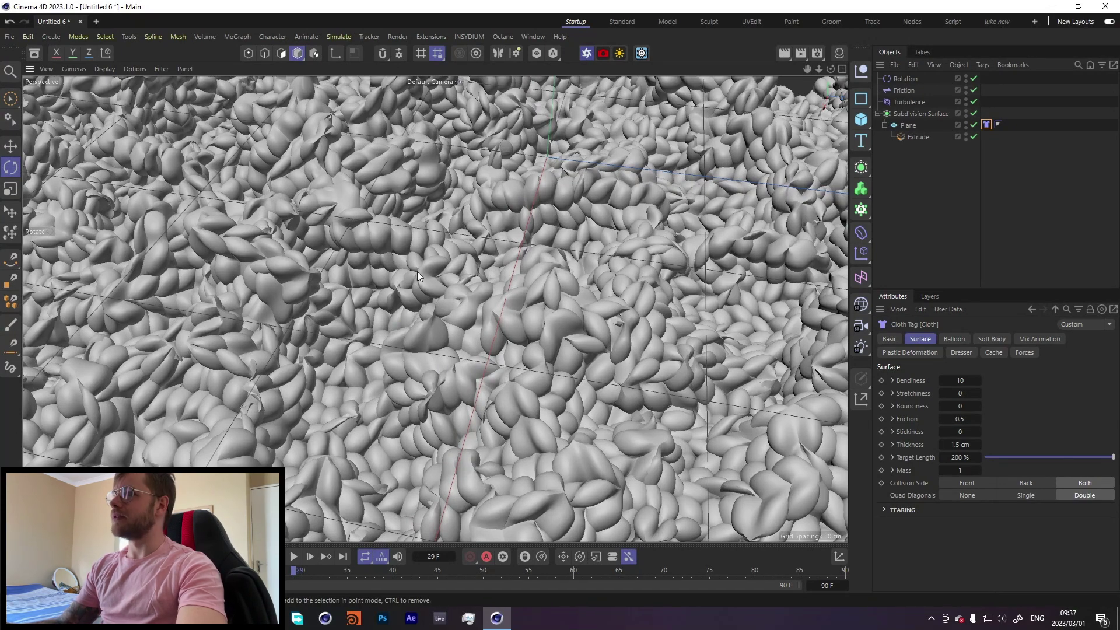
# Run the simulation to about frame 55 with subdivision off, then re-enable Subdivision Surface and examine the cloth from near and far
pyautogui.click(973, 113)
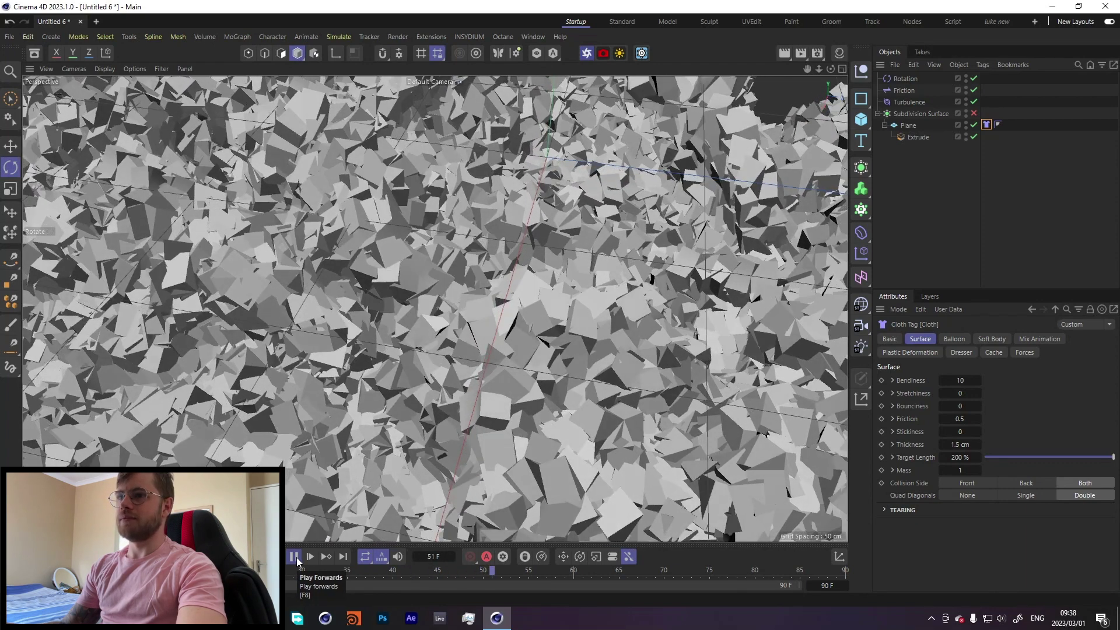
pyautogui.click(294, 557)
pyautogui.click(974, 113)
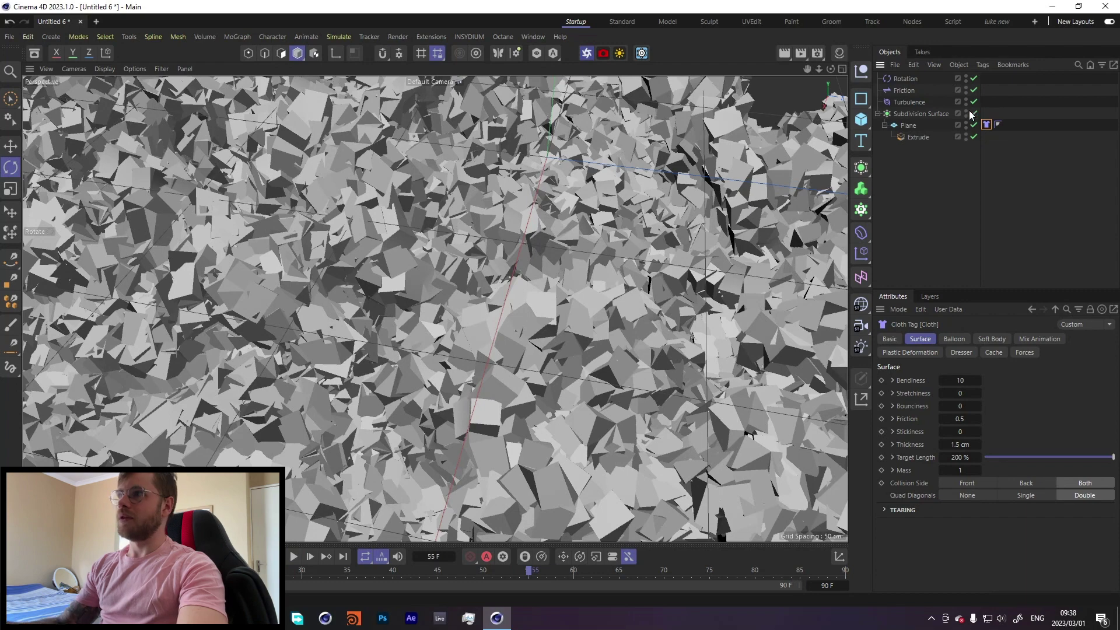
pyautogui.scroll(-5, 460, 309)
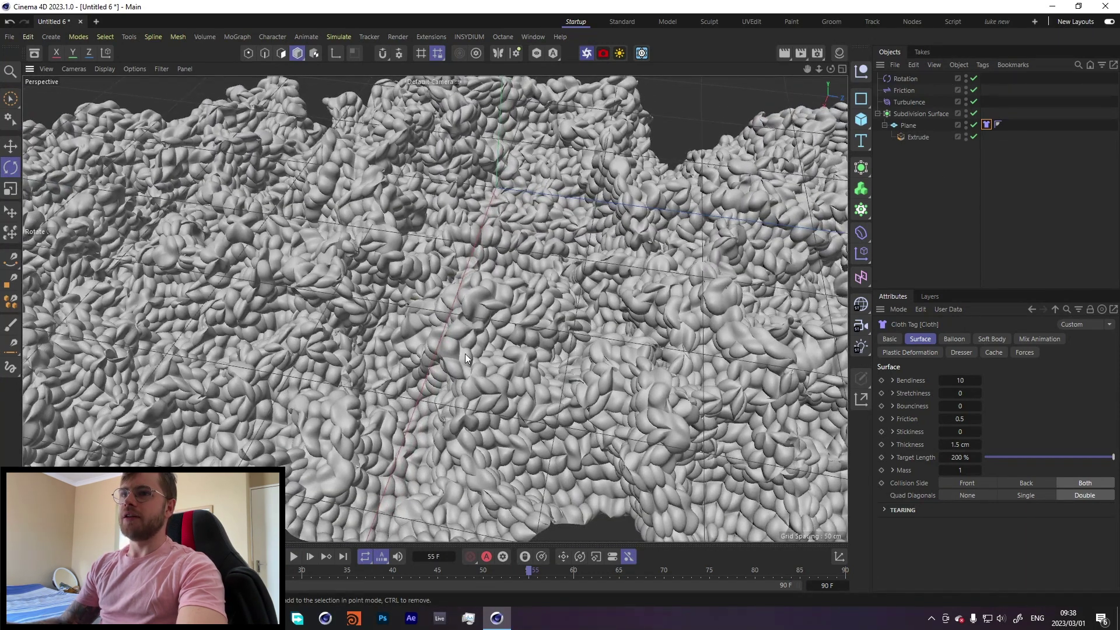
pyautogui.scroll(6, 427, 391)
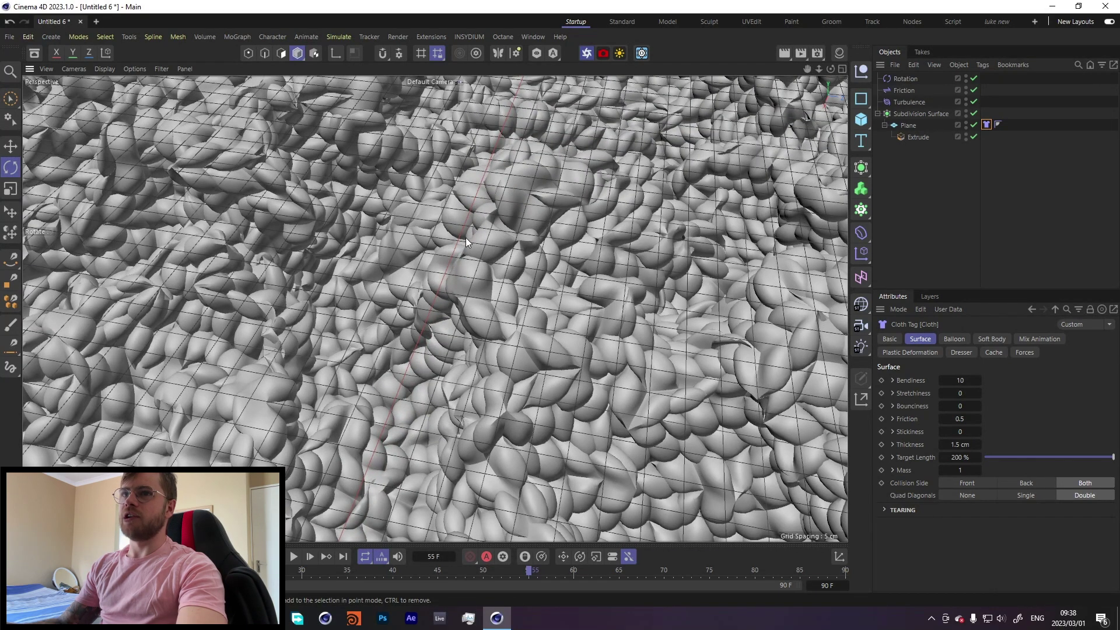
pyautogui.scroll(-5, 466, 239)
pyautogui.scroll(-3, 485, 238)
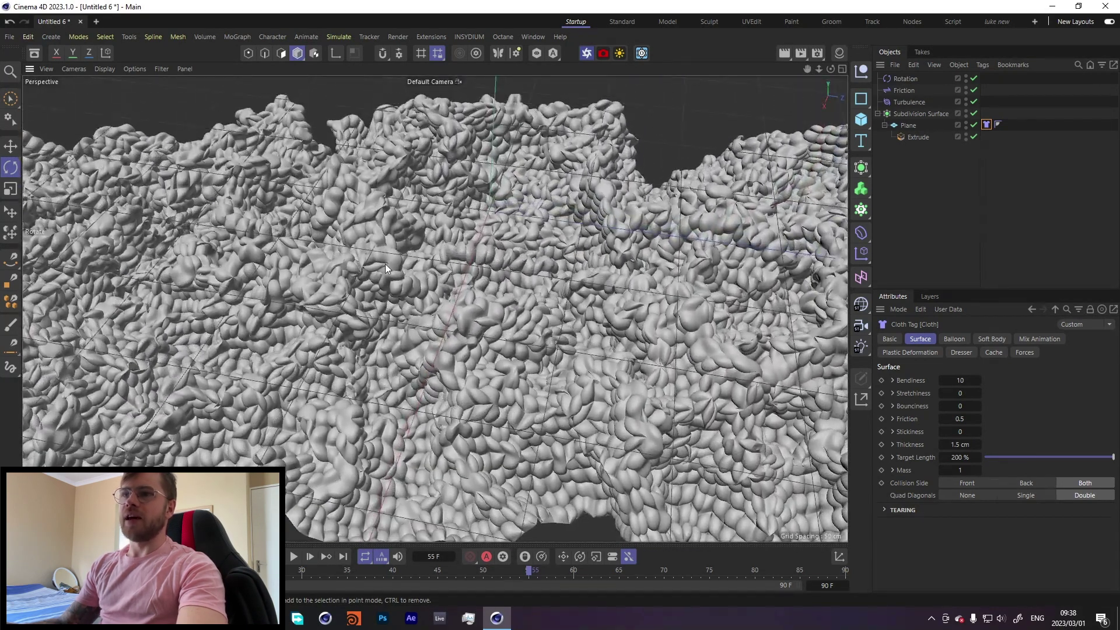
pyautogui.keyDown('alt'); pyautogui.moveTo(412, 271); pyautogui.dragTo(495, 191); pyautogui.keyUp('alt')
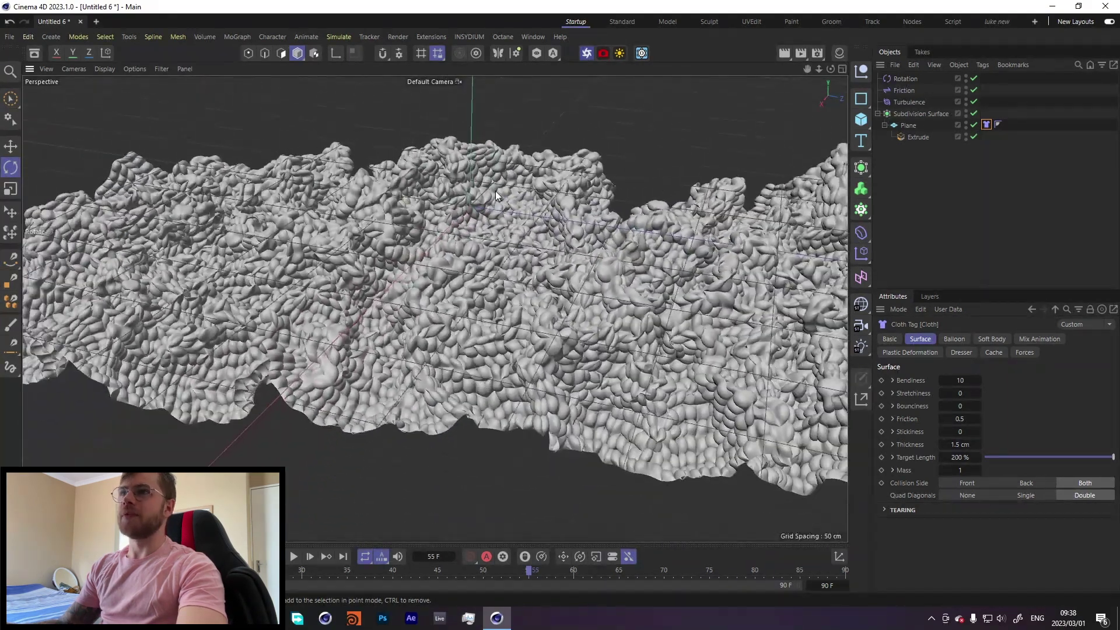
# Open the Octane Live Viewer, dock it beside the perspective viewport and start rendering the cloth
pyautogui.click(587, 53)
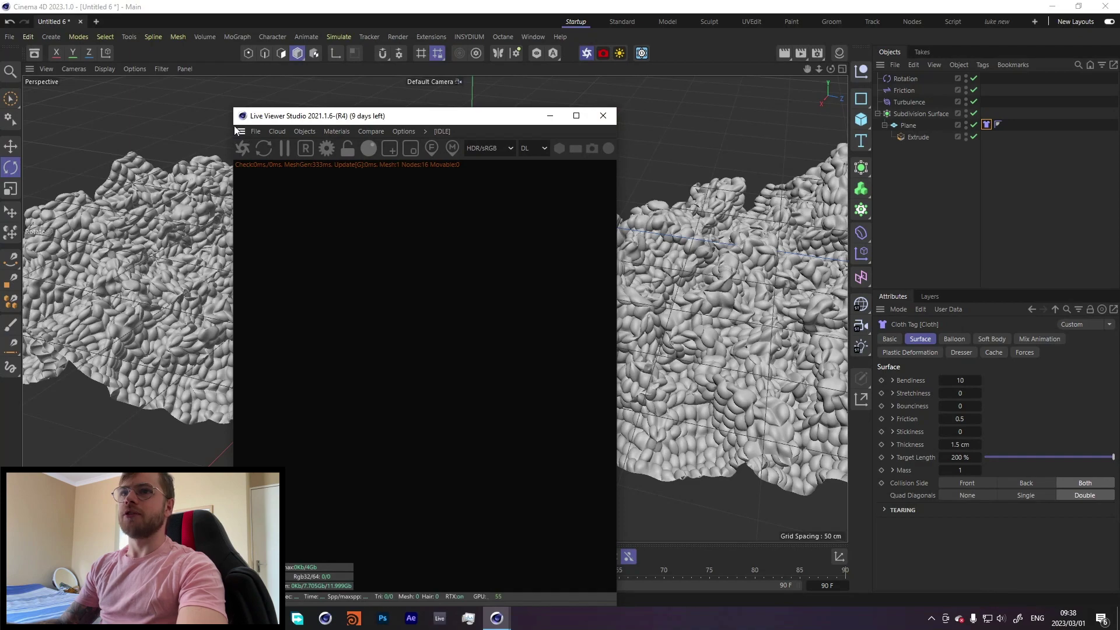
pyautogui.moveTo(241, 132); pyautogui.dragTo(42, 134)
pyautogui.click(32, 98)
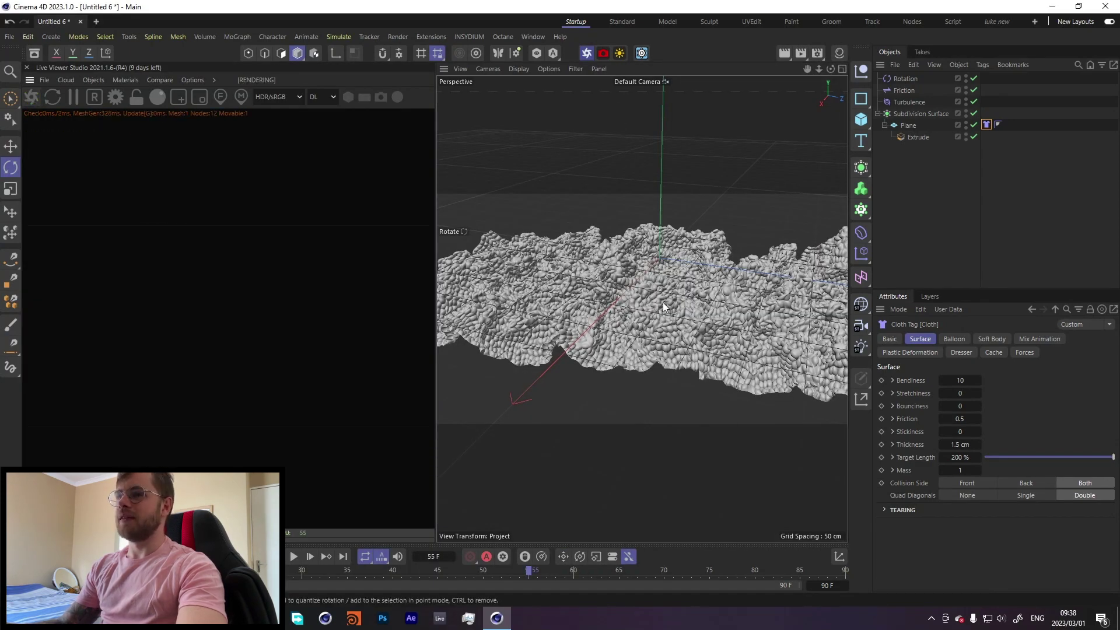
pyautogui.keyDown('alt'); pyautogui.moveTo(656, 296); pyautogui.dragTo(587, 314, button='middle'); pyautogui.keyUp('alt')
pyautogui.keyDown('alt'); pyautogui.moveTo(586, 313); pyautogui.dragTo(623, 340); pyautogui.keyUp('alt')
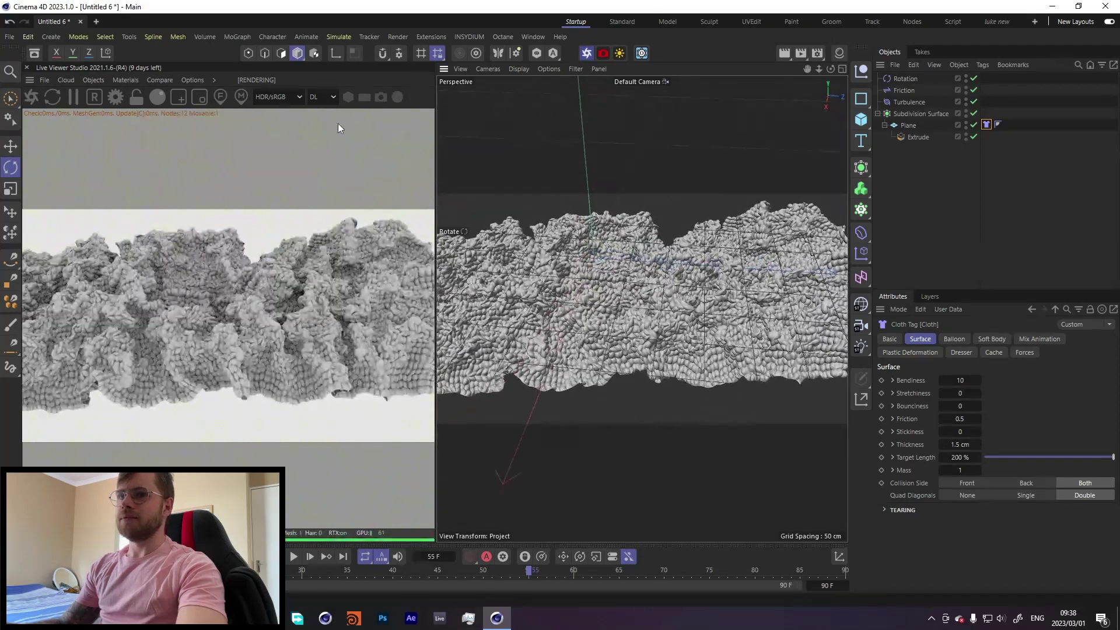
# Switch the Live Viewer's render kernel to PT for a close-up of the cloth
pyautogui.click(322, 96)
pyautogui.click(337, 163)
pyautogui.scroll(5, 548, 296)
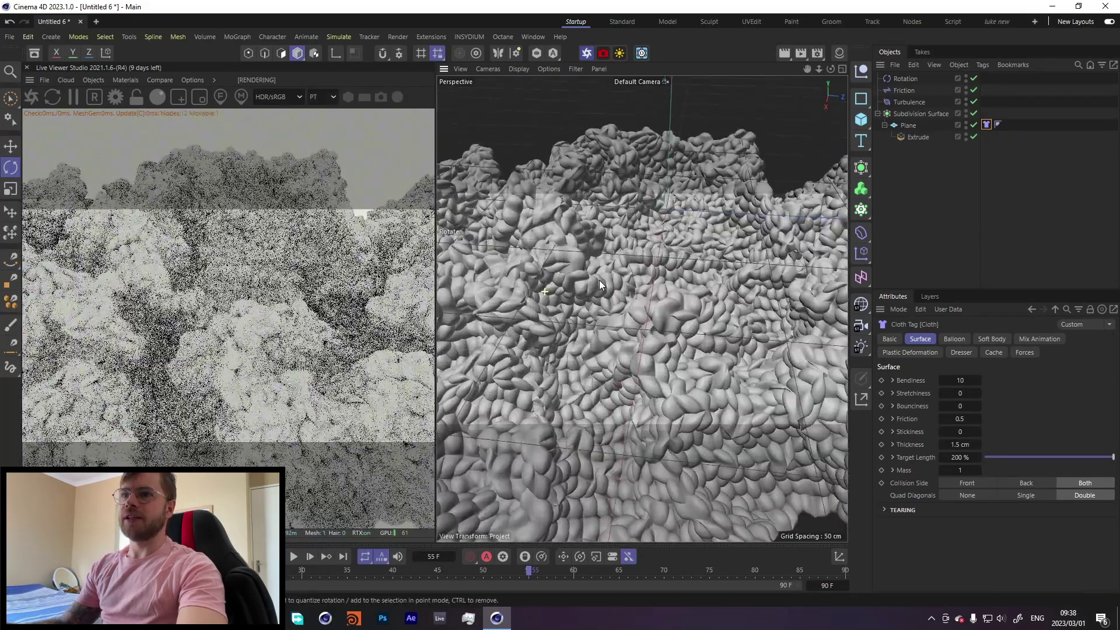
# Create an Octane specular material and apply it to the Plane
pyautogui.click(128, 84)
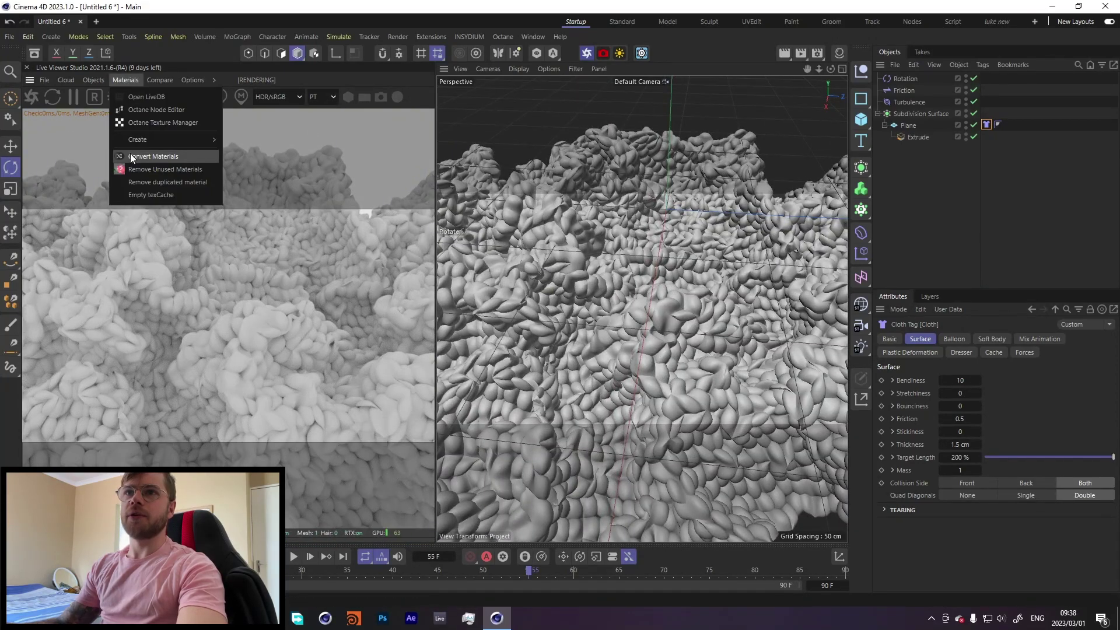
pyautogui.moveTo(131, 153)
pyautogui.click(264, 165)
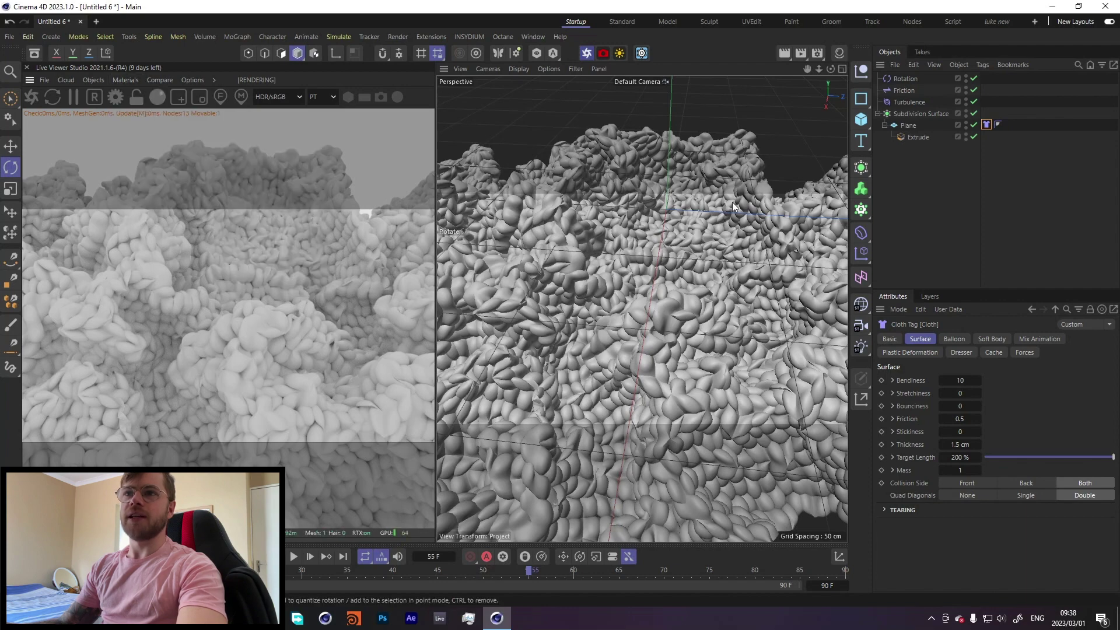
pyautogui.click(839, 52)
pyautogui.click(803, 107)
pyautogui.moveTo(908, 125); pyautogui.dragTo(908, 125)
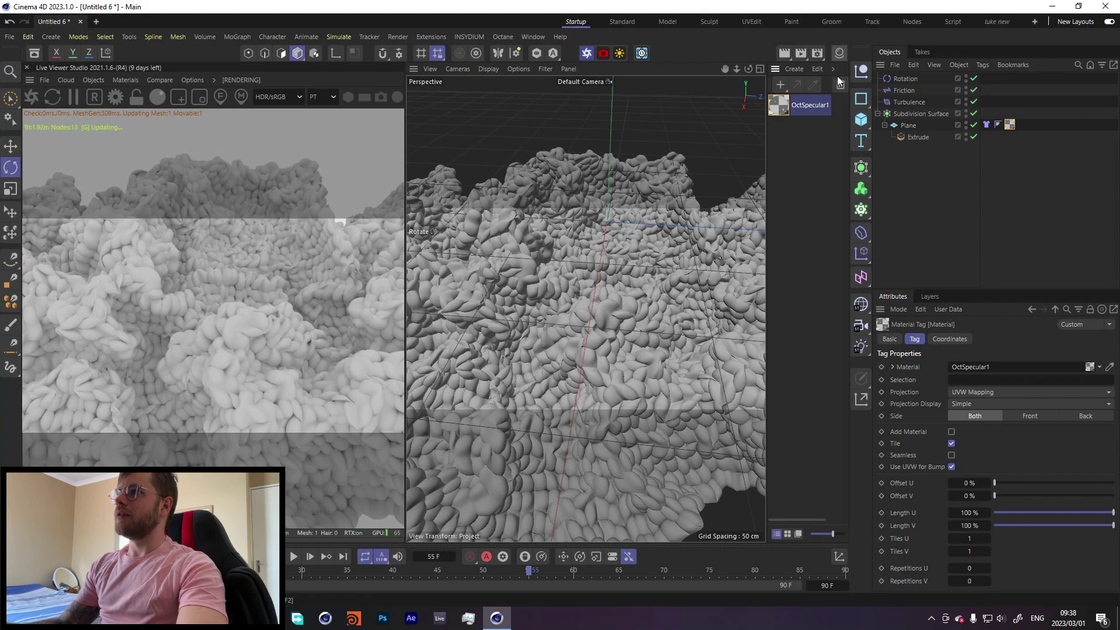
# Open the specular material in the Material Editor and set its Roughness float to about 0.106
pyautogui.click(837, 52)
pyautogui.click(837, 54)
pyautogui.doubleClick(1011, 124)
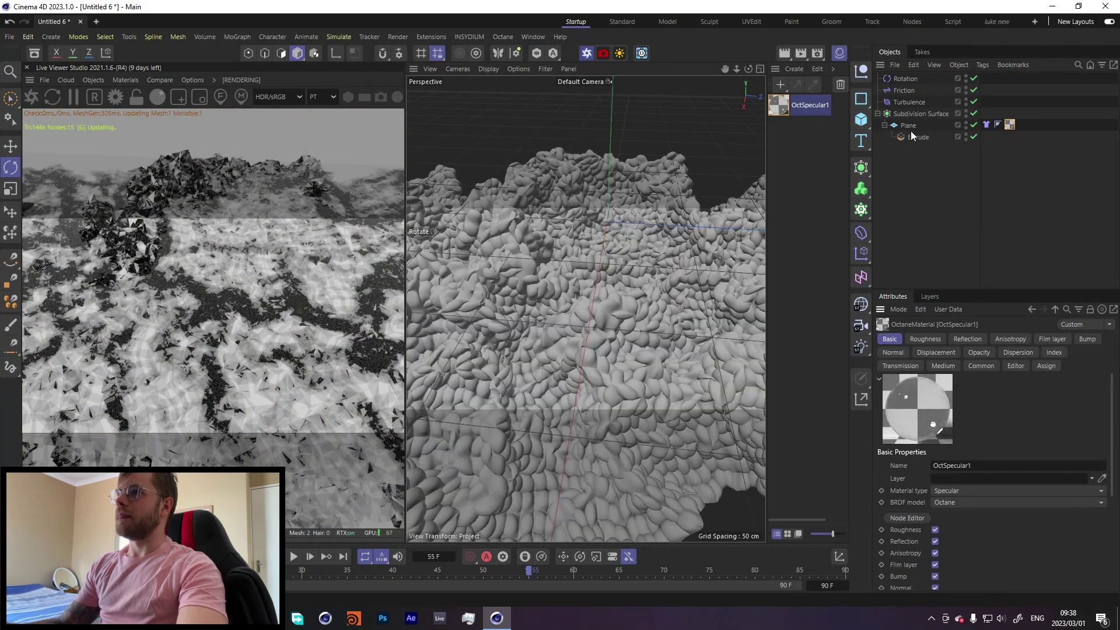
pyautogui.doubleClick(778, 108)
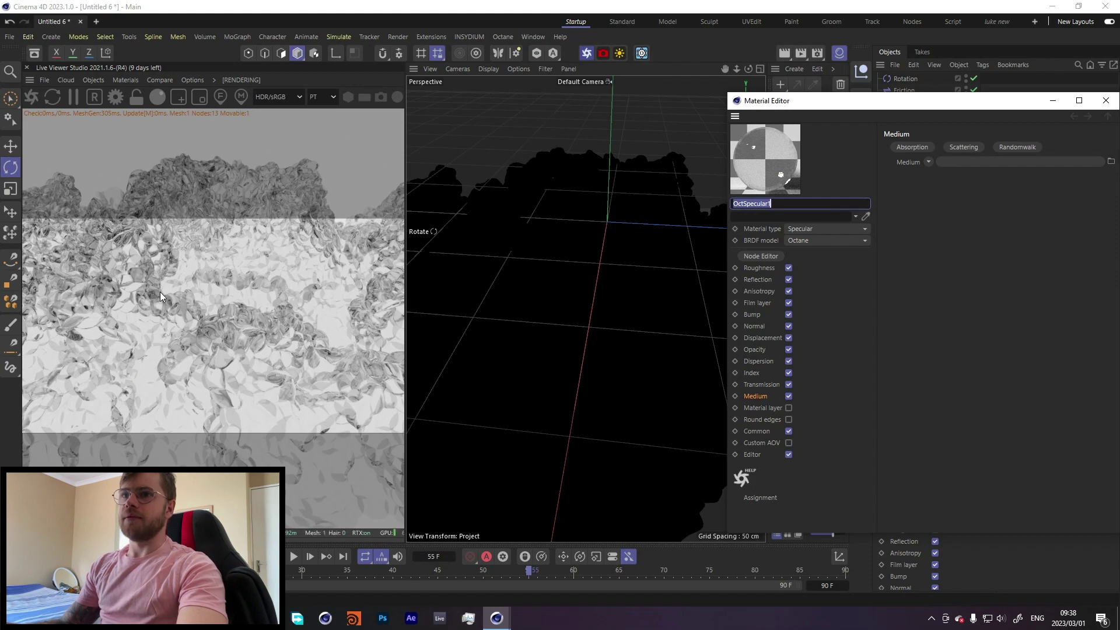
pyautogui.click(776, 268)
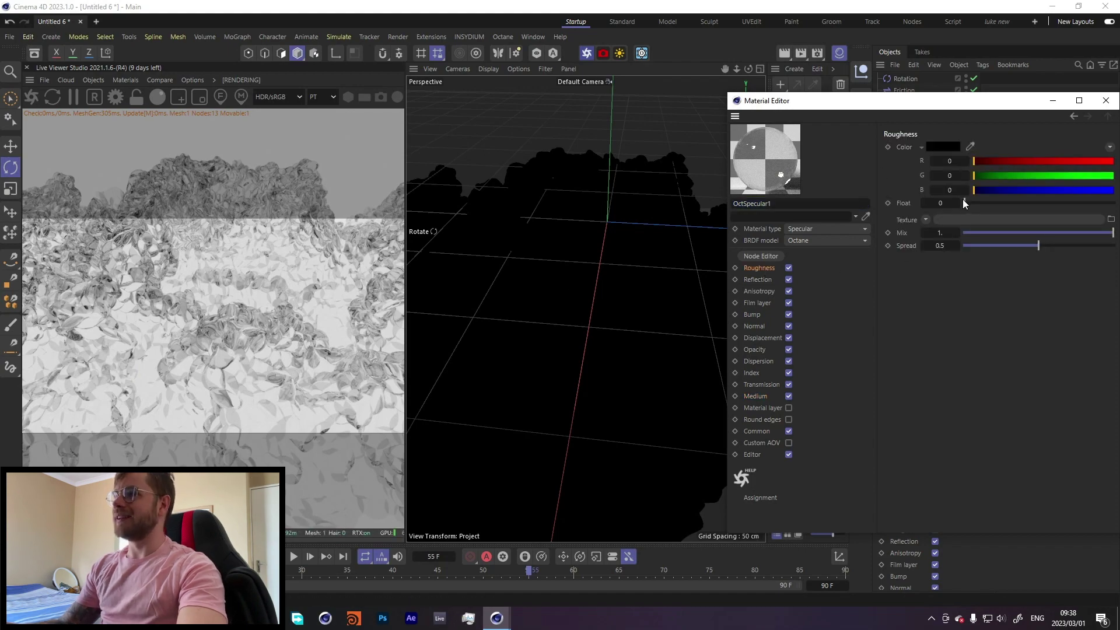
pyautogui.moveTo(963, 200); pyautogui.dragTo(981, 204)
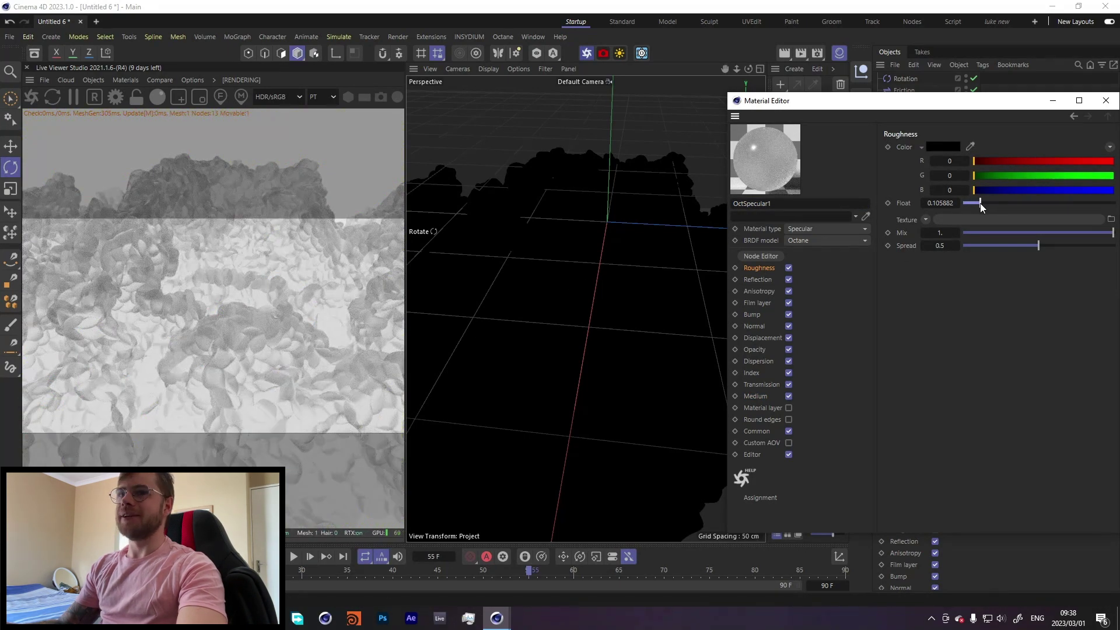
pyautogui.moveTo(839, 104); pyautogui.dragTo(790, 38)
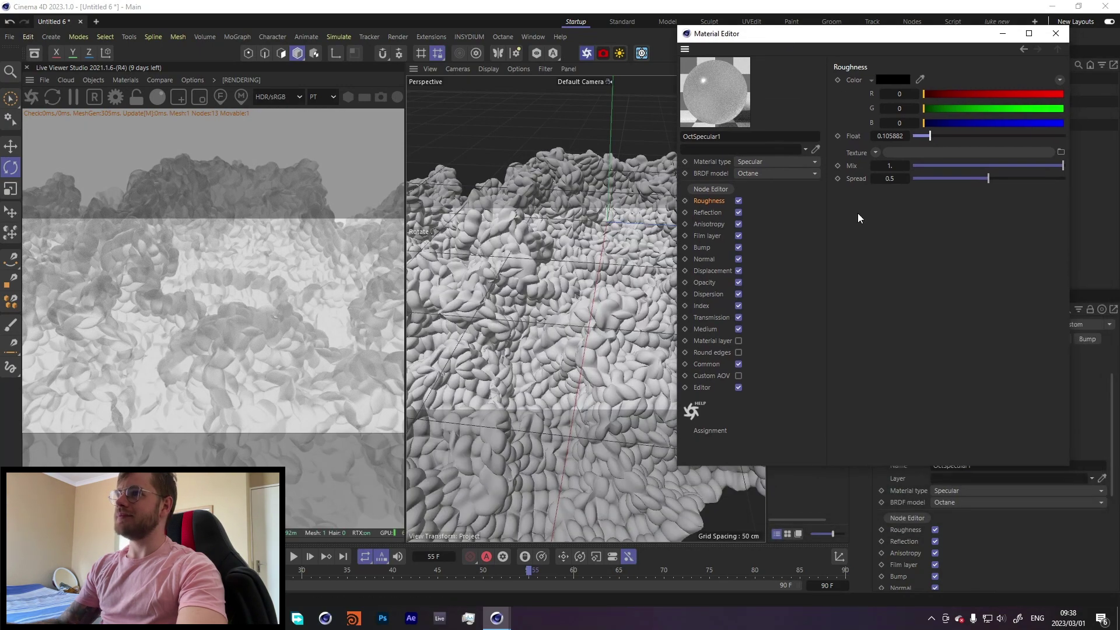
# Add a Randomwalk medium to the specular material and arrange its nodes in the Octane Node Editor
pyautogui.click(707, 330)
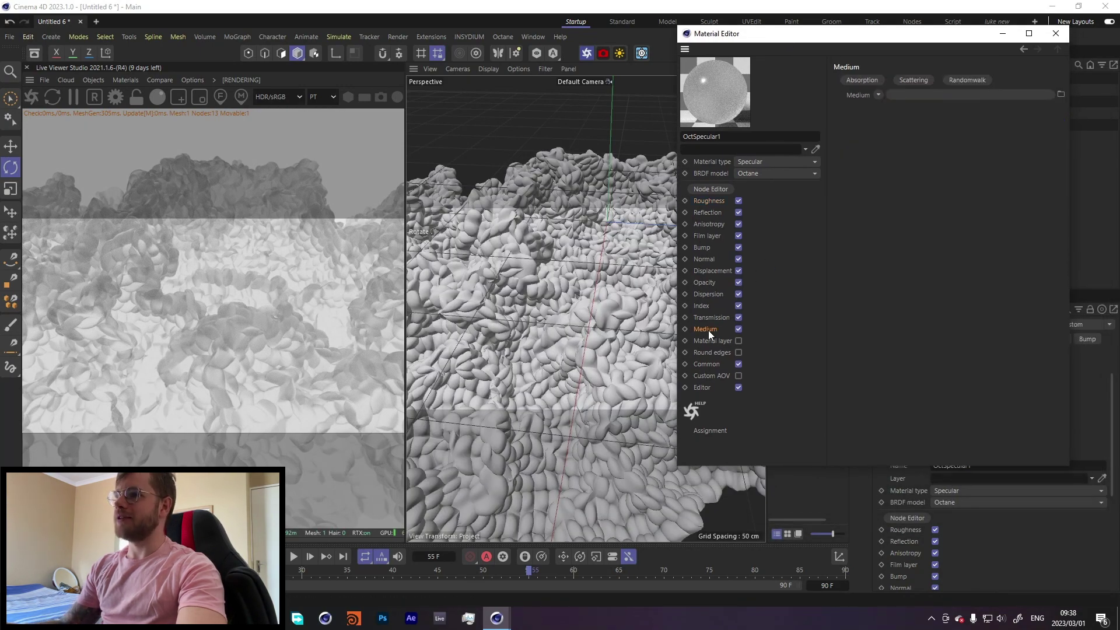
pyautogui.click(961, 79)
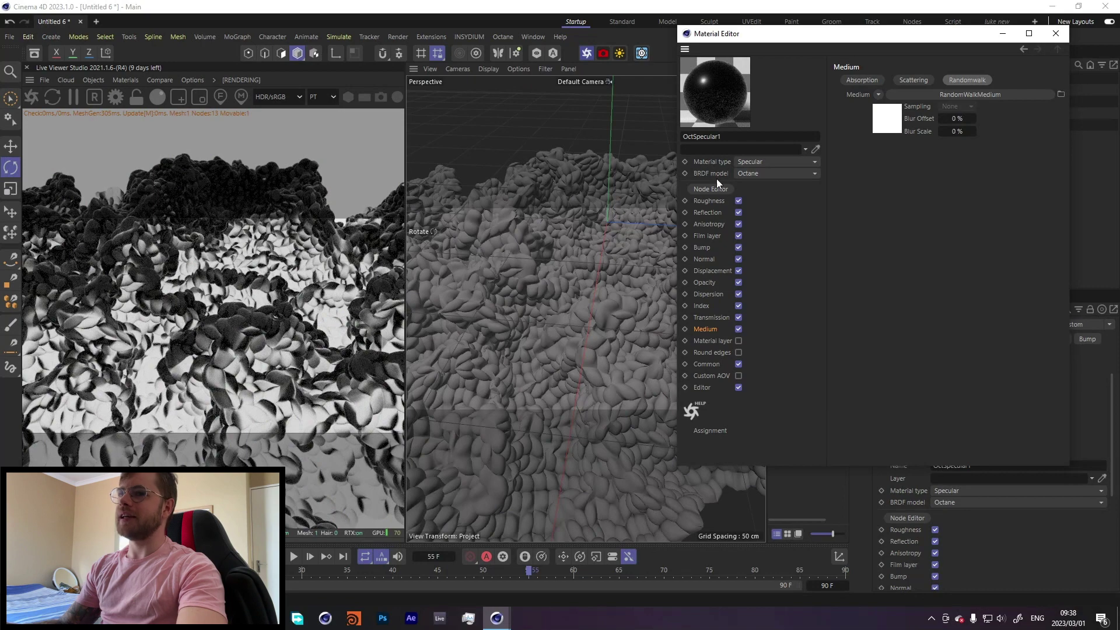
pyautogui.click(703, 190)
pyautogui.moveTo(493, 385); pyautogui.dragTo(595, 323)
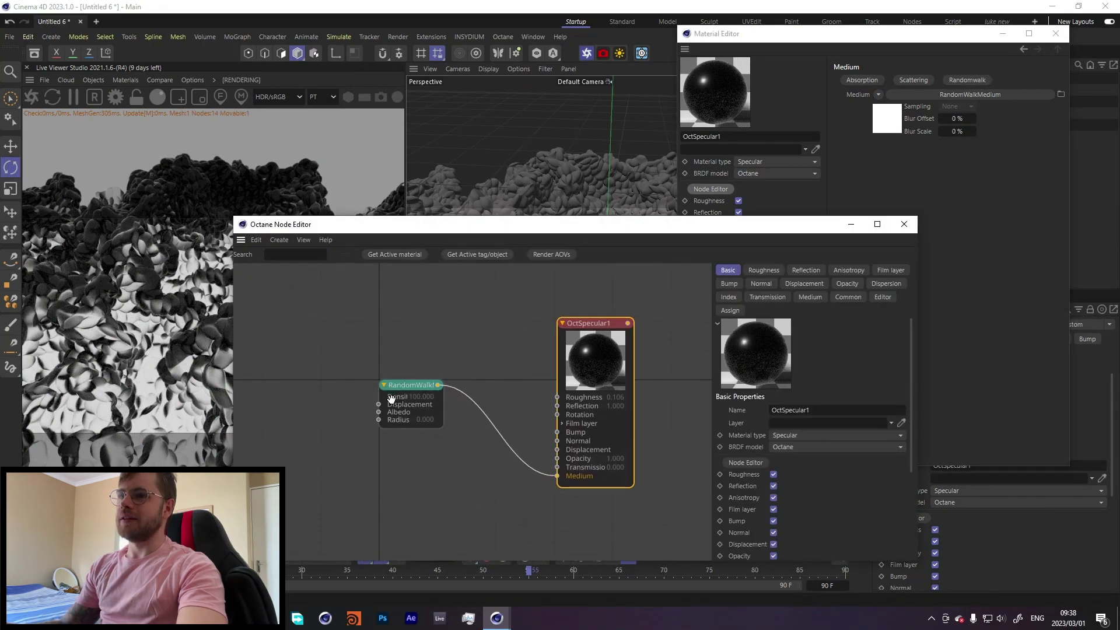
pyautogui.moveTo(390, 390); pyautogui.dragTo(445, 411)
pyautogui.moveTo(297, 305); pyautogui.dragTo(383, 317, button='middle')
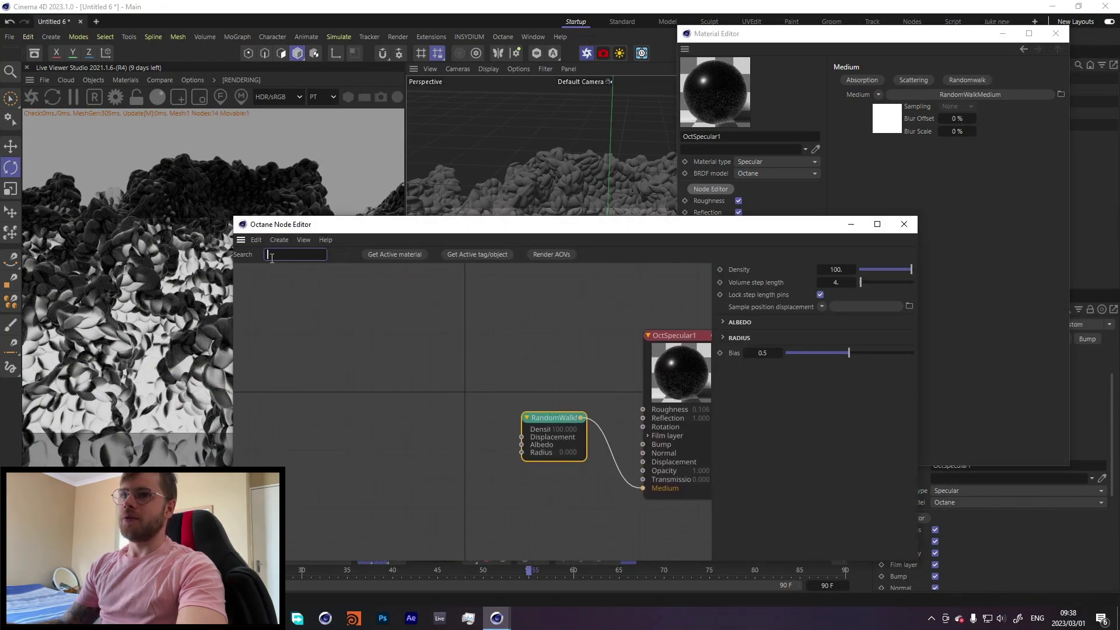
# Add Gradient and Dirt nodes, feeding Dirt into the Gradient's Texture and the Gradient into the Randomwalk medium's Albedo
pyautogui.moveTo(273, 444)
pyautogui.scroll(-5, 267, 367)
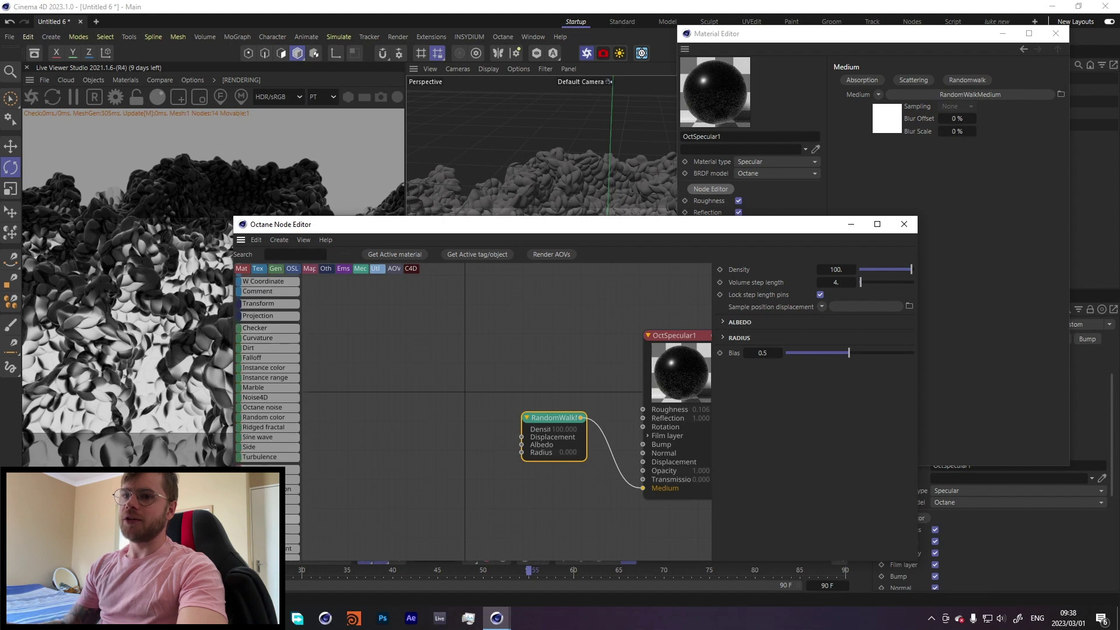
pyautogui.moveTo(443, 429); pyautogui.dragTo(446, 431)
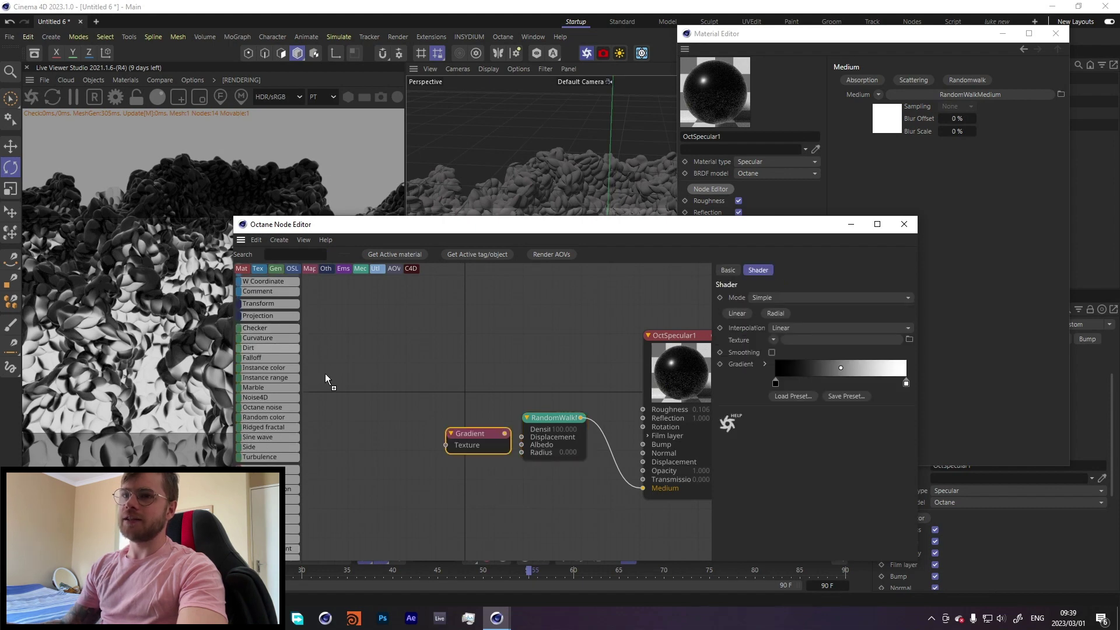
pyautogui.moveTo(333, 389); pyautogui.dragTo(358, 389)
pyautogui.moveTo(368, 392); pyautogui.dragTo(446, 430)
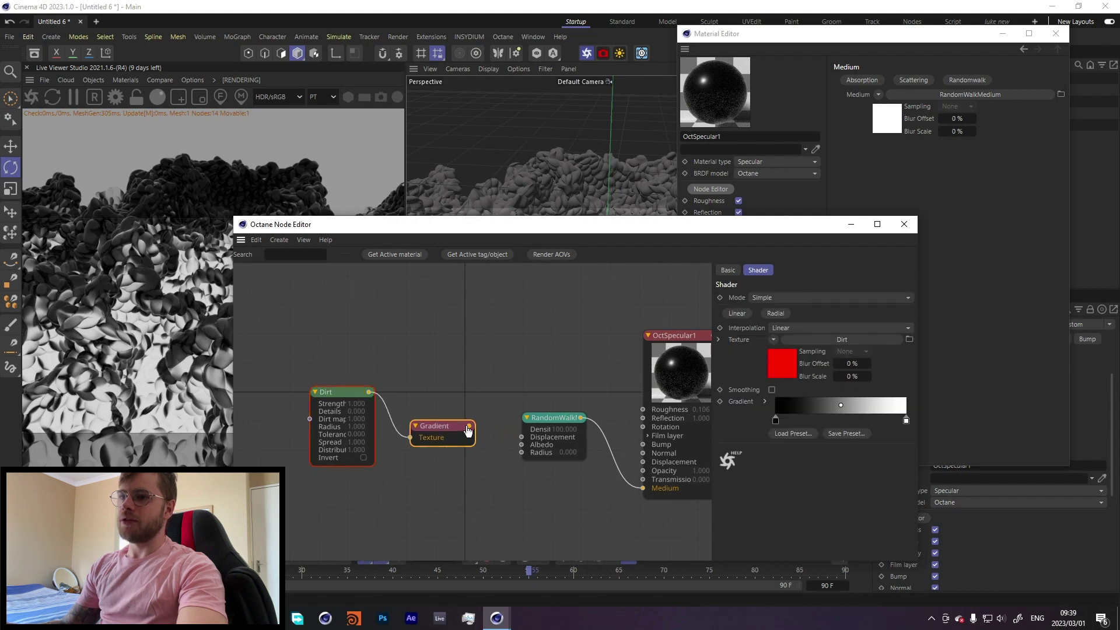
pyautogui.moveTo(501, 450); pyautogui.dragTo(521, 445)
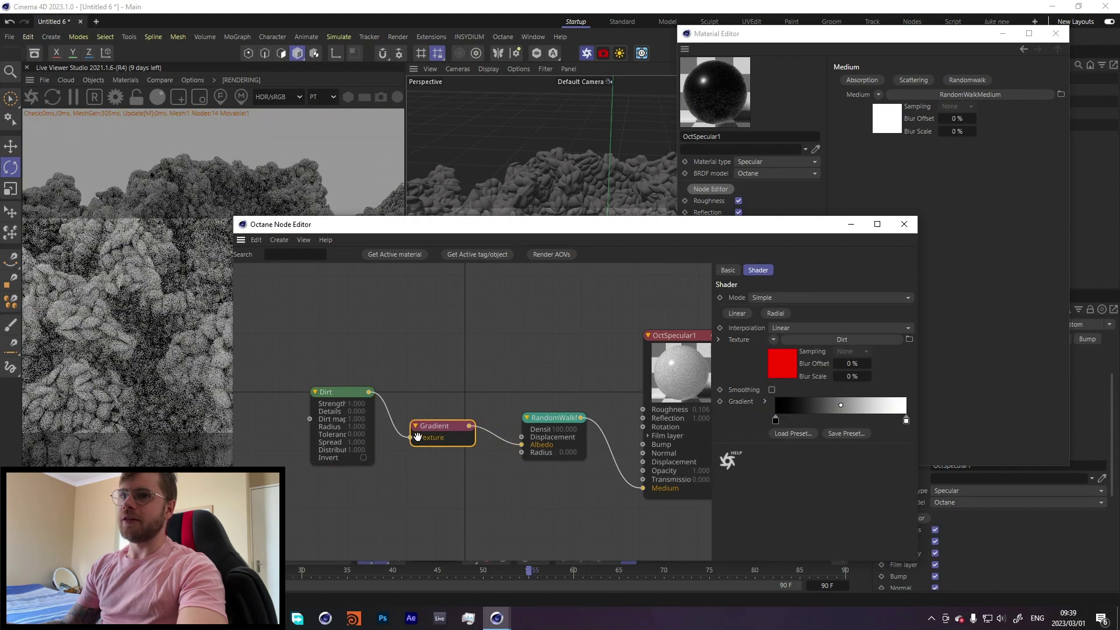
# Recolour the gradient's 0% knot to cyan with hue 182°, saturation 78% and value 94%
pyautogui.doubleClick(775, 421)
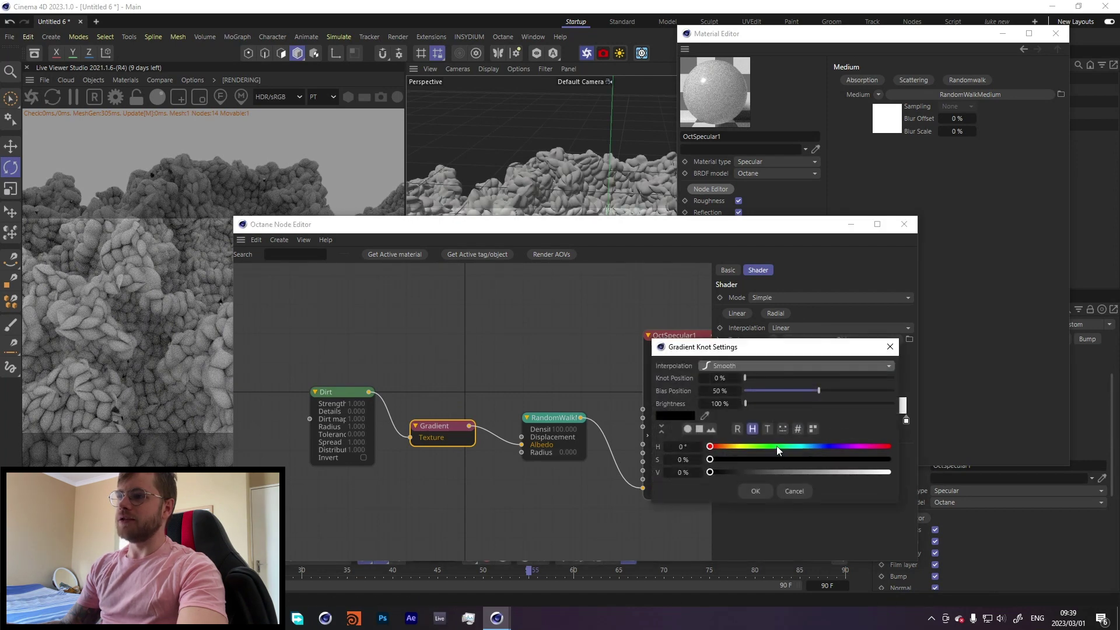
pyautogui.moveTo(776, 446); pyautogui.dragTo(878, 472)
pyautogui.click(849, 459)
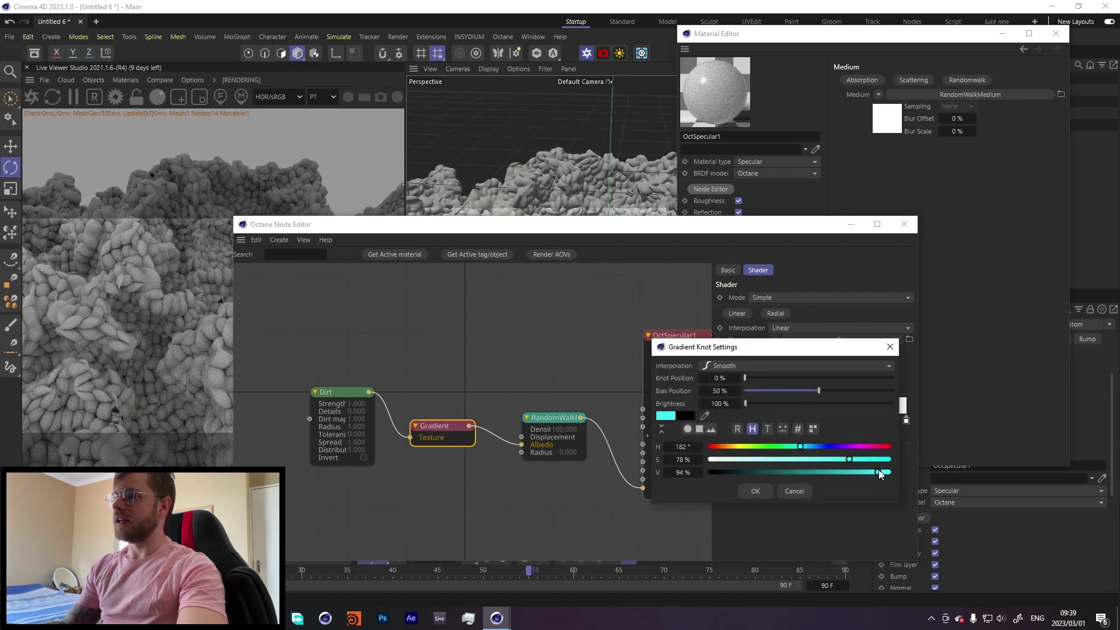
pyautogui.click(755, 490)
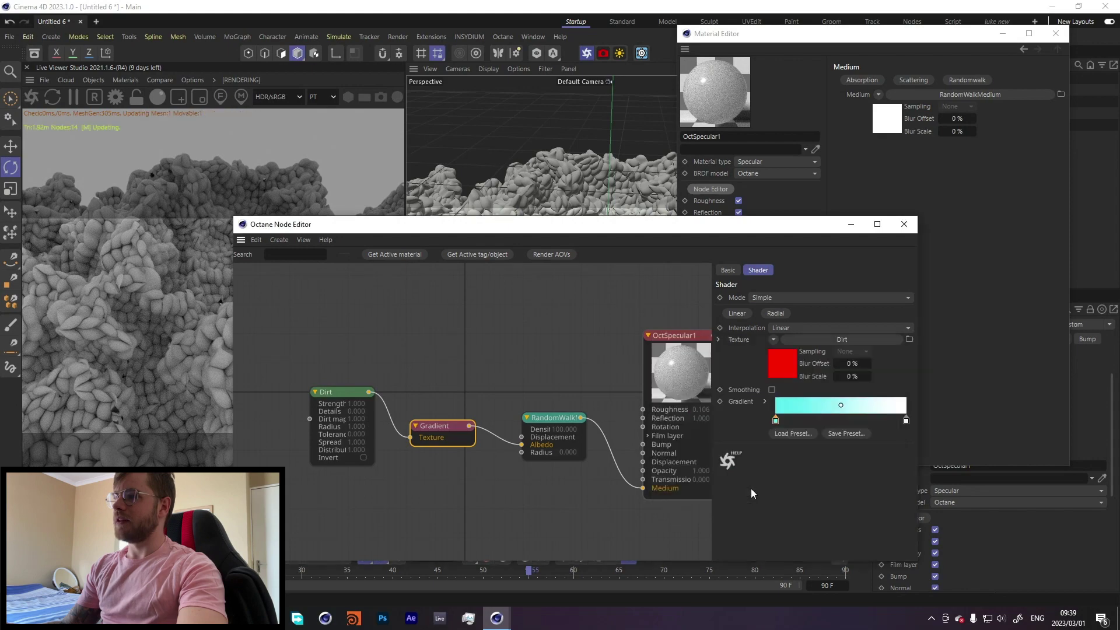
# Recolour the gradient's 100% knot to yellow with hue 54°, saturation 54% and value 100%
pyautogui.doubleClick(905, 420)
pyautogui.click(832, 445)
pyautogui.click(852, 459)
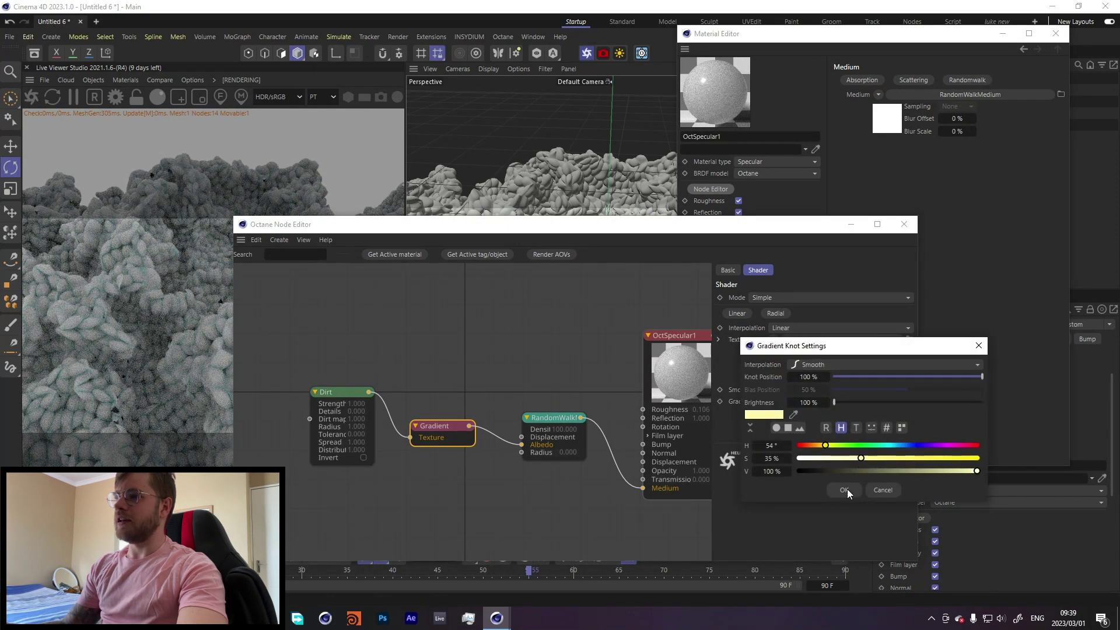
pyautogui.click(844, 490)
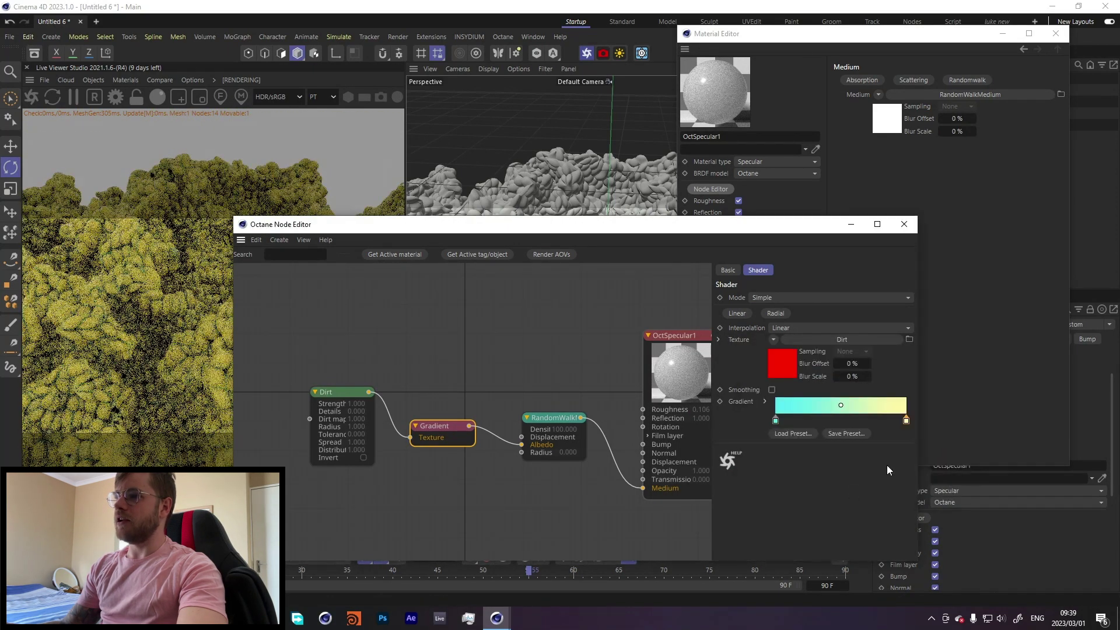
pyautogui.doubleClick(905, 420)
pyautogui.click(857, 481)
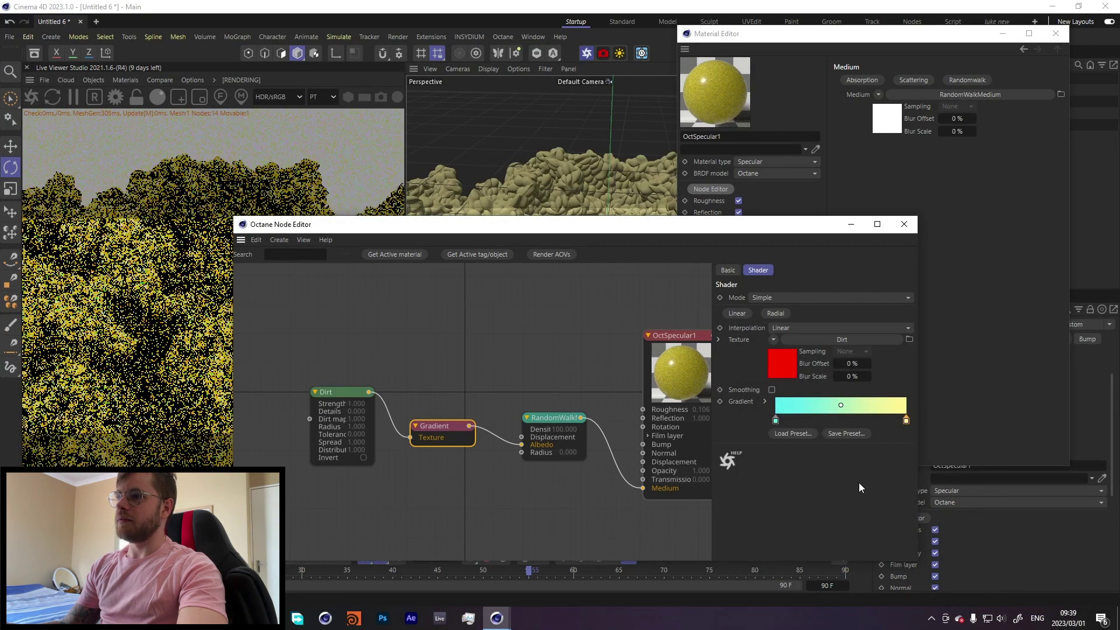
pyautogui.doubleClick(905, 421)
pyautogui.moveTo(875, 456); pyautogui.dragTo(895, 457)
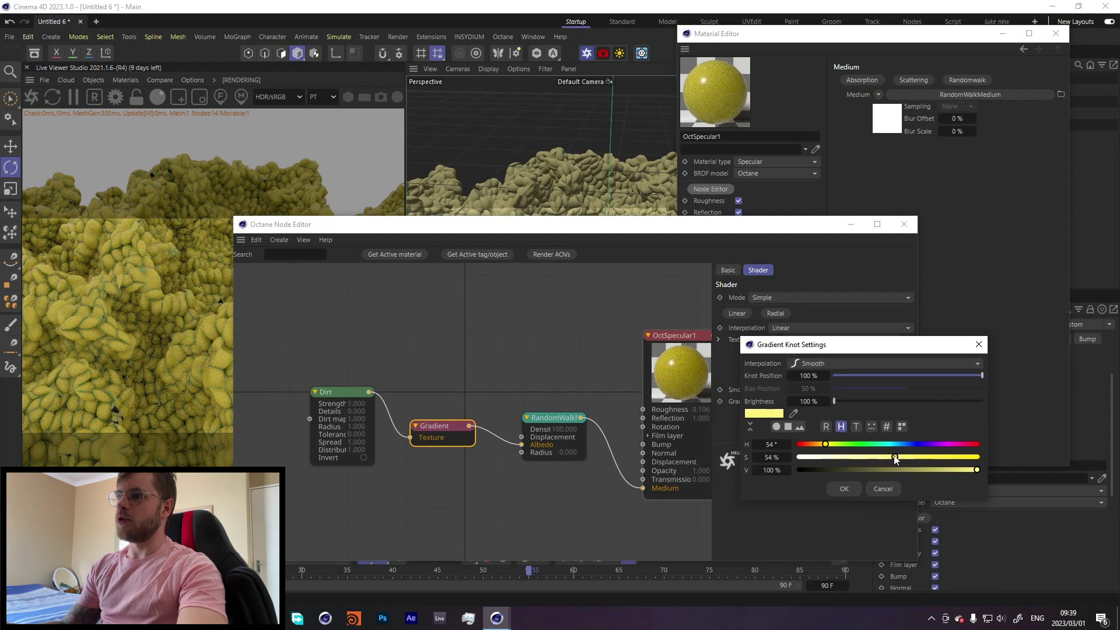
pyautogui.click(847, 487)
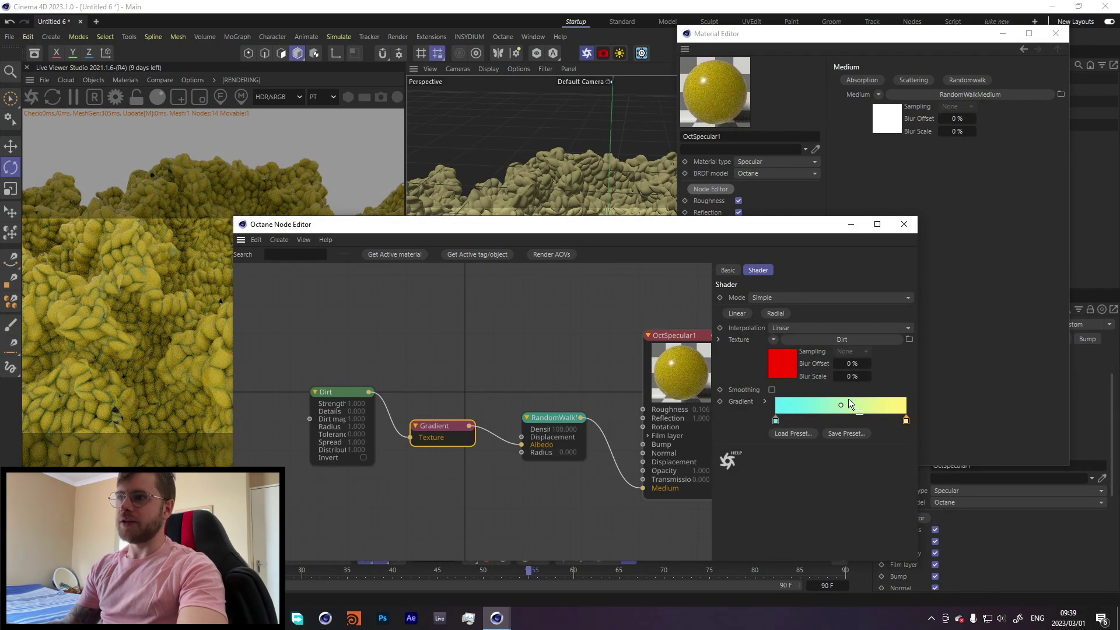
# Set the Dirt node's Strength to about 1.82, Details to 0.068, Radius to about 215 and Tolerance to about 0.037
pyautogui.click(326, 418)
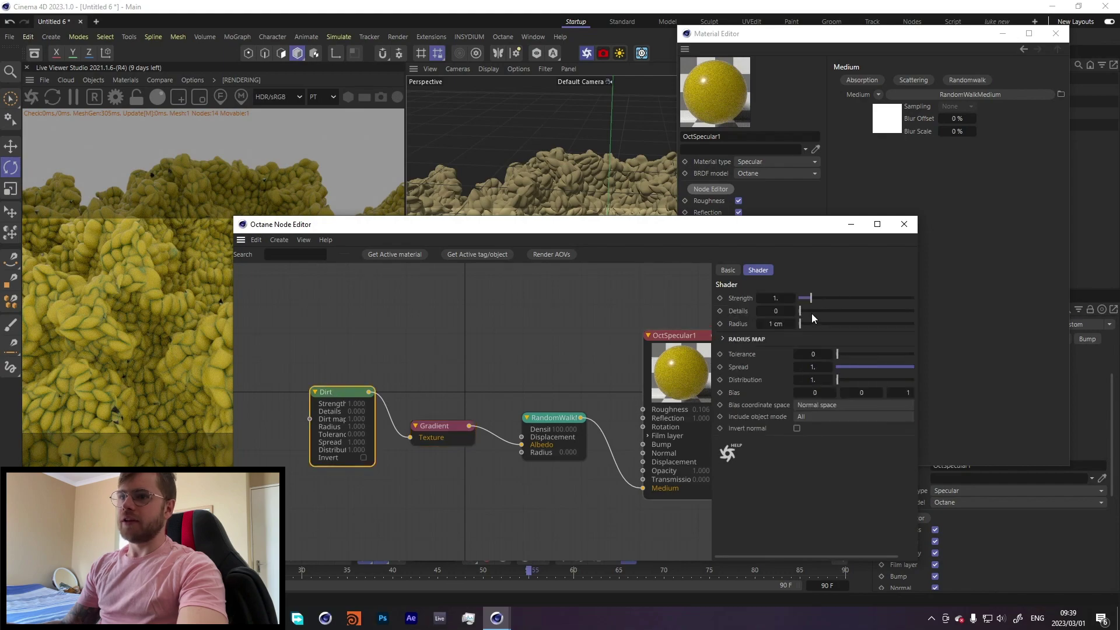
pyautogui.moveTo(805, 323)
pyautogui.mouseDown()
pyautogui.moveTo(826, 324)
pyautogui.moveTo(807, 310)
pyautogui.moveTo(821, 299)
pyautogui.mouseUp()
pyautogui.moveTo(260, 268)
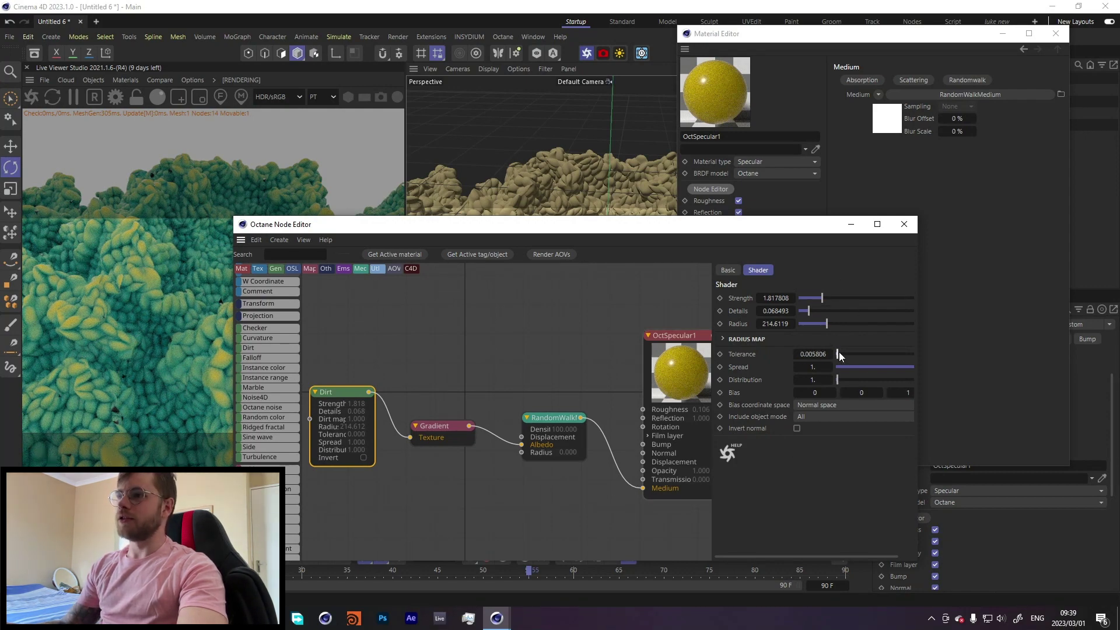
pyautogui.moveTo(838, 354); pyautogui.dragTo(848, 353)
# Try a Randomwalk medium Density of about 16, settle on about 92, and close the node and material editors
pyautogui.click(553, 418)
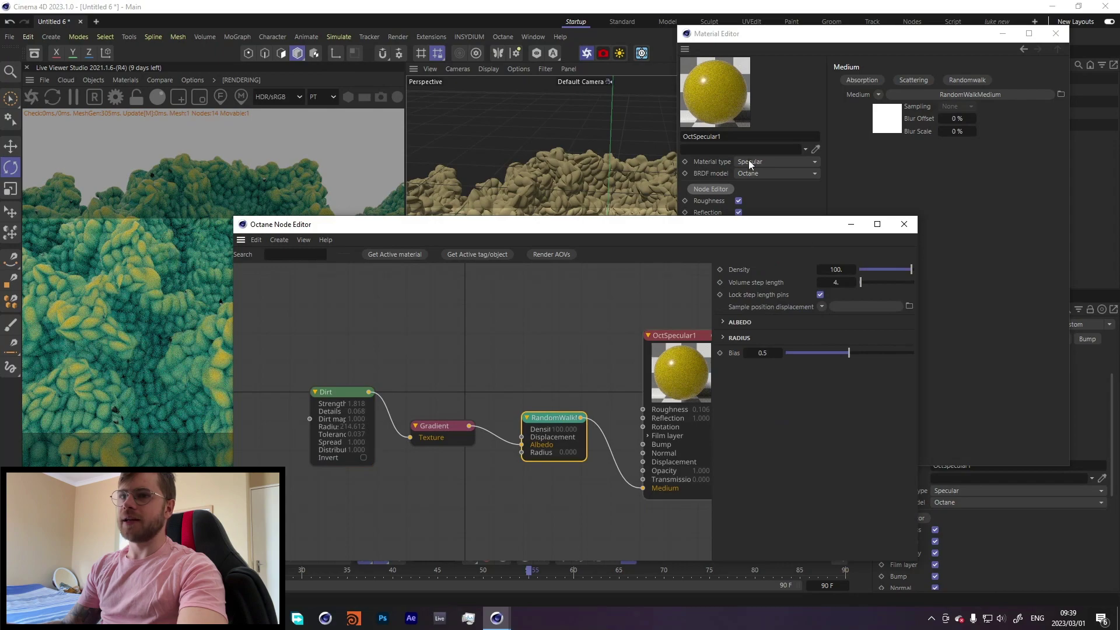
pyautogui.moveTo(747, 224); pyautogui.dragTo(806, 128)
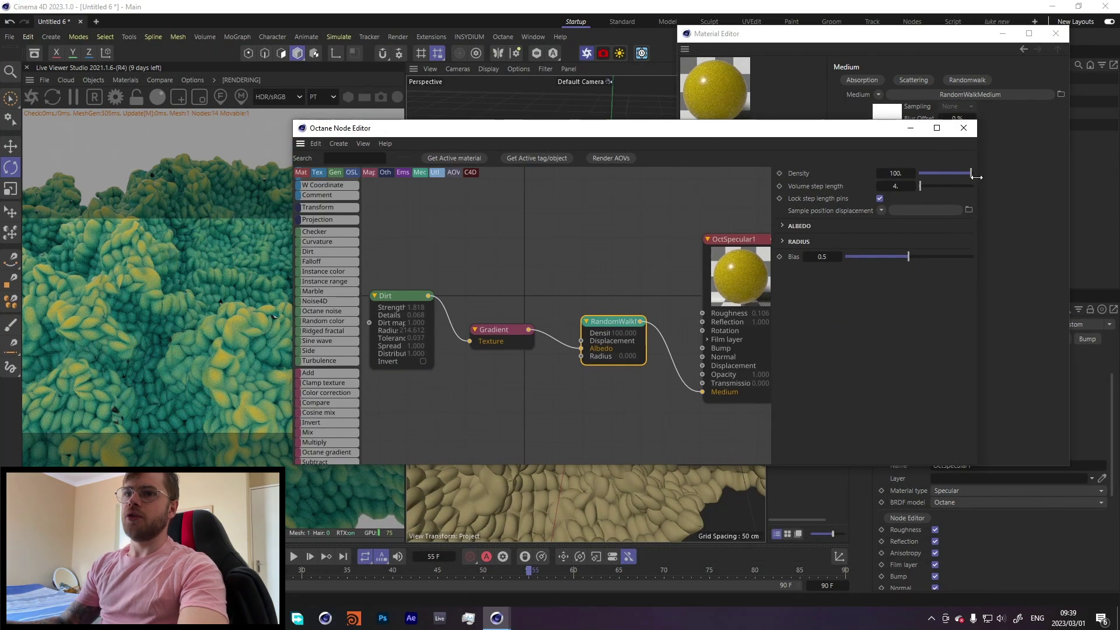
pyautogui.moveTo(968, 174); pyautogui.dragTo(926, 173)
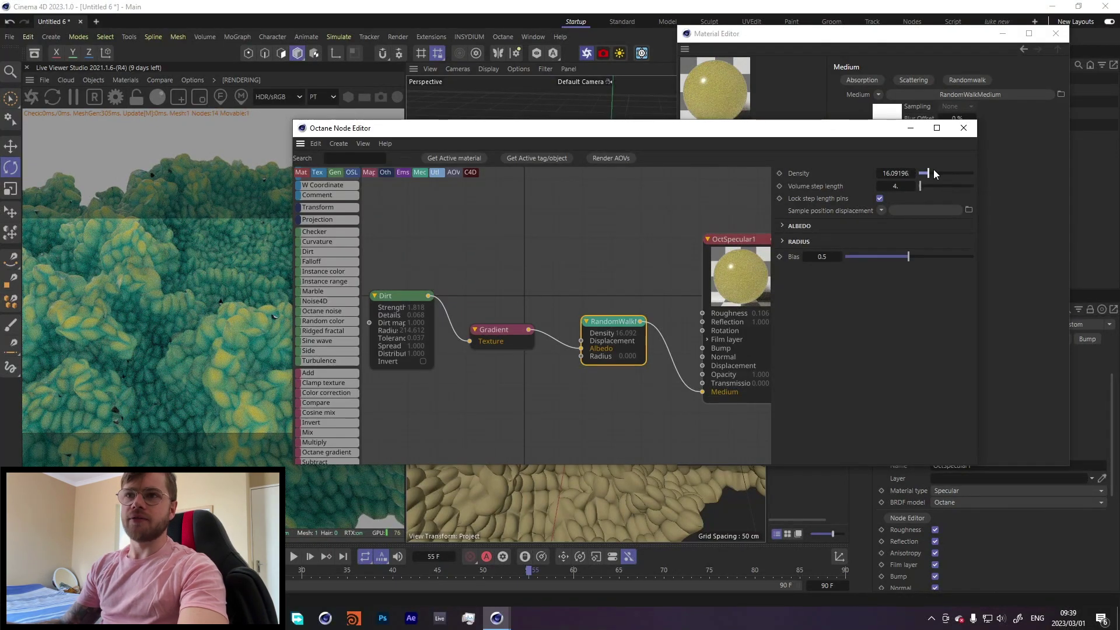
pyautogui.moveTo(933, 172); pyautogui.dragTo(967, 172)
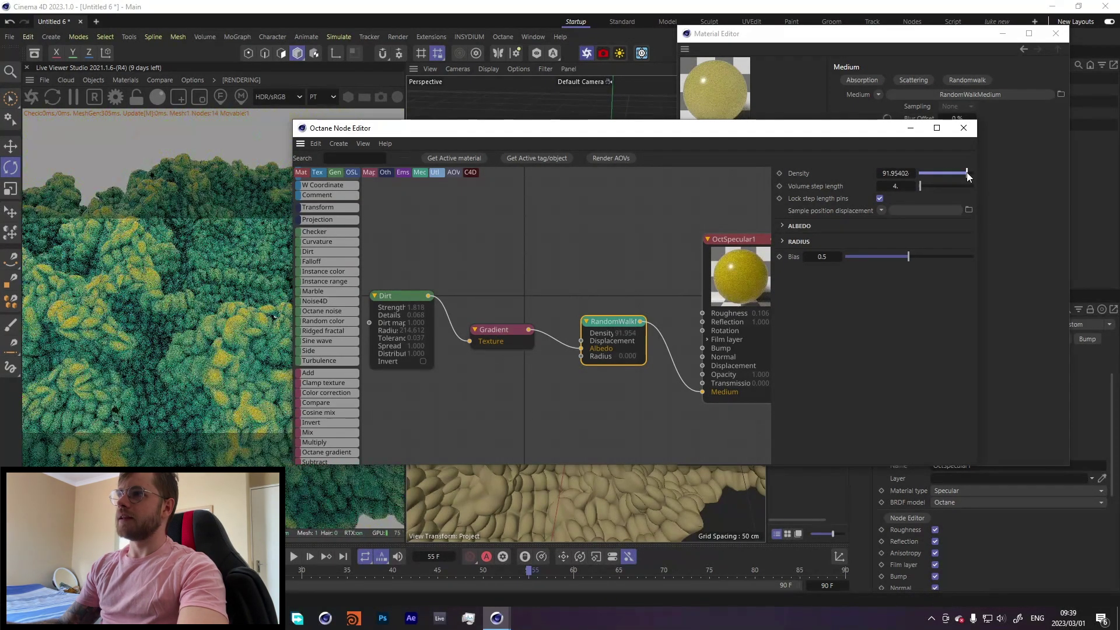
pyautogui.click(963, 128)
pyautogui.click(1055, 35)
# Add an Octane area light and move it along its Z axis to beyond one end of the cloth
pyautogui.scroll(-5, 619, 282)
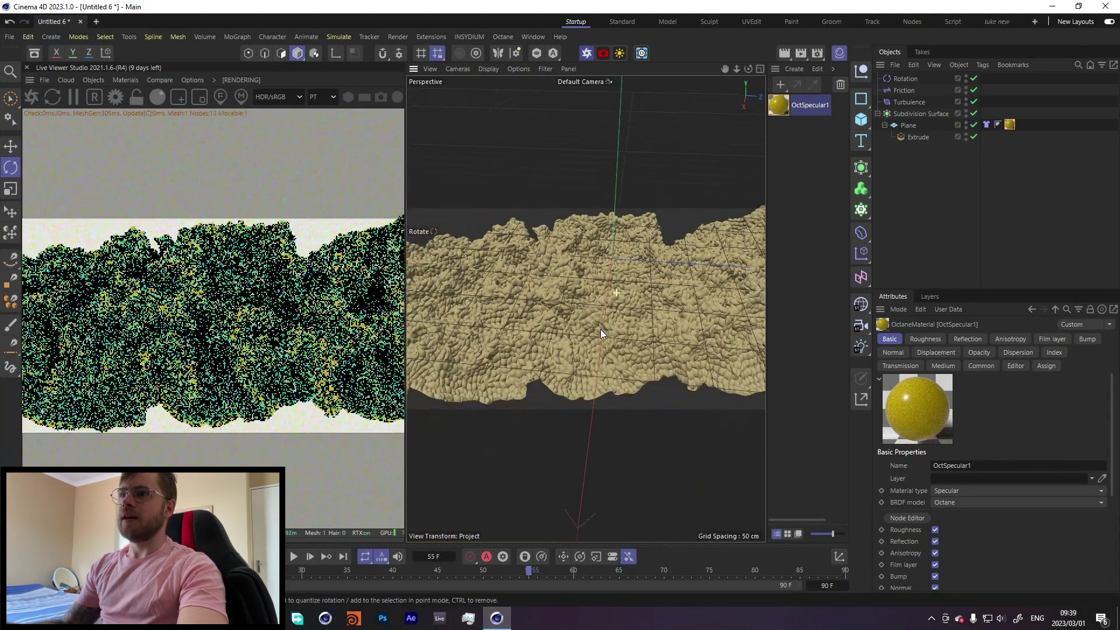
pyautogui.click(92, 80)
pyautogui.moveTo(116, 135)
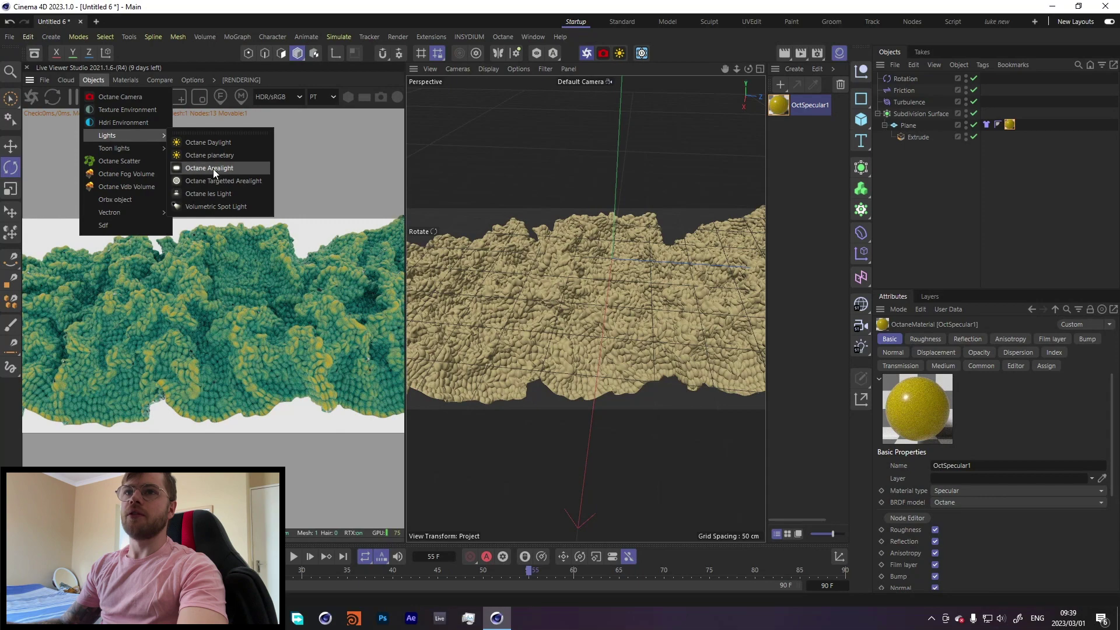
pyautogui.click(212, 170)
pyautogui.press('e')
pyautogui.scroll(-8, 650, 262)
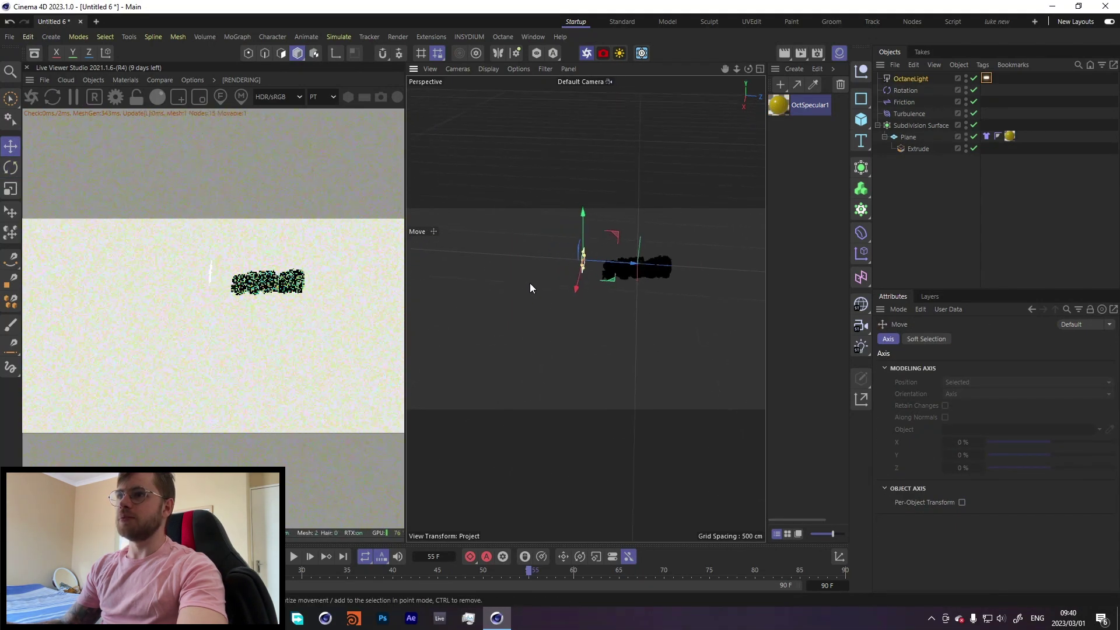
pyautogui.moveTo(634, 263); pyautogui.dragTo(630, 263)
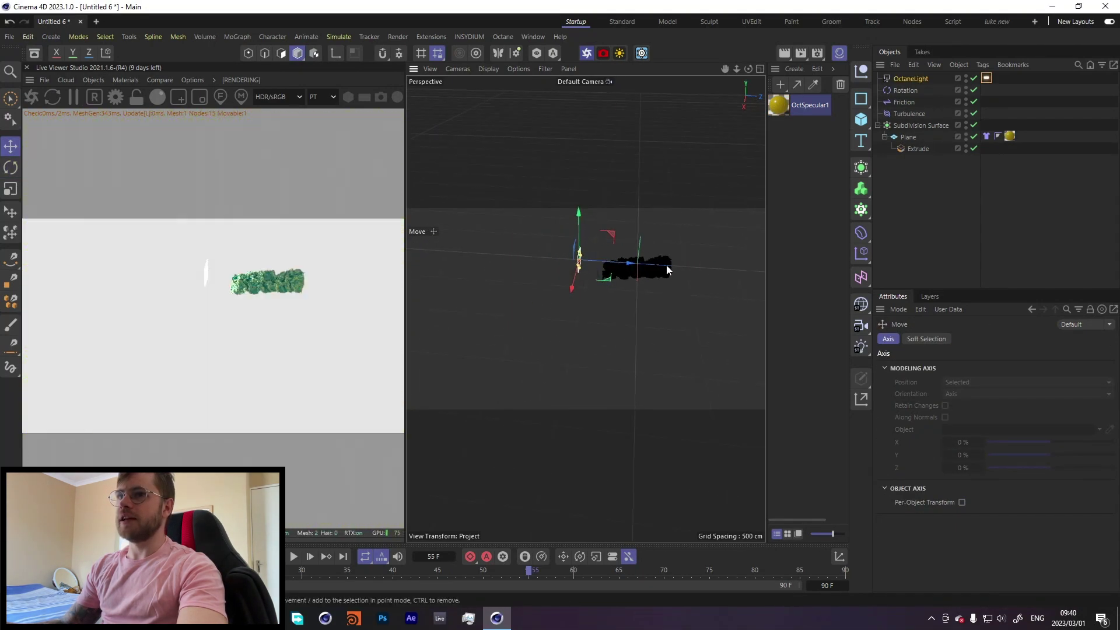
# Add an Octane HDRI environment and examine the side-lit cloth up close from several angles
pyautogui.click(94, 80)
pyautogui.click(112, 122)
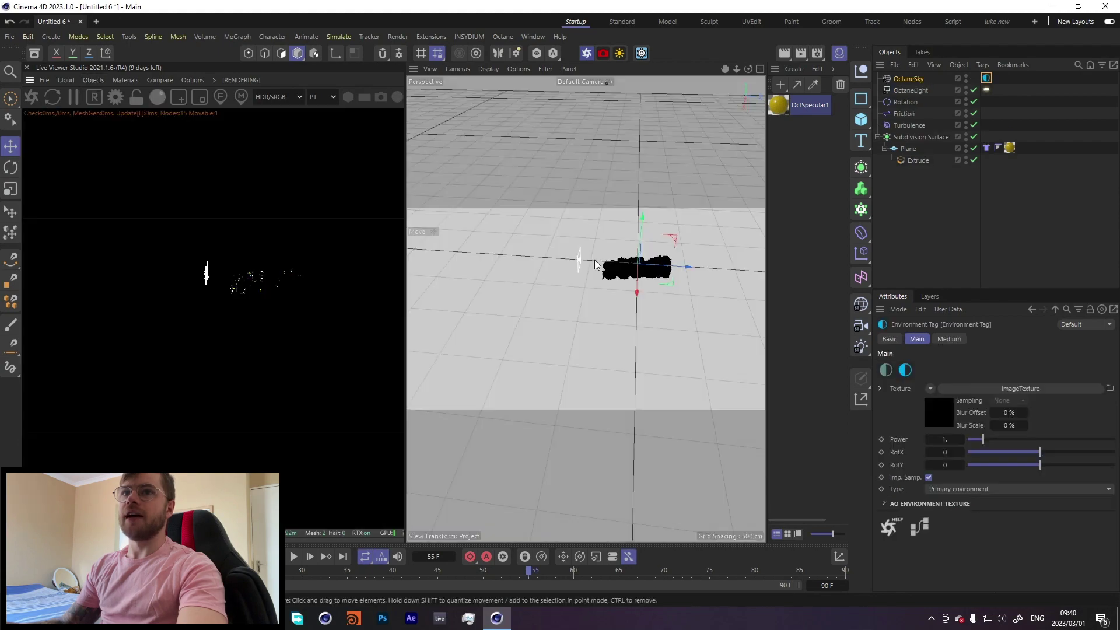
pyautogui.scroll(8, 674, 264)
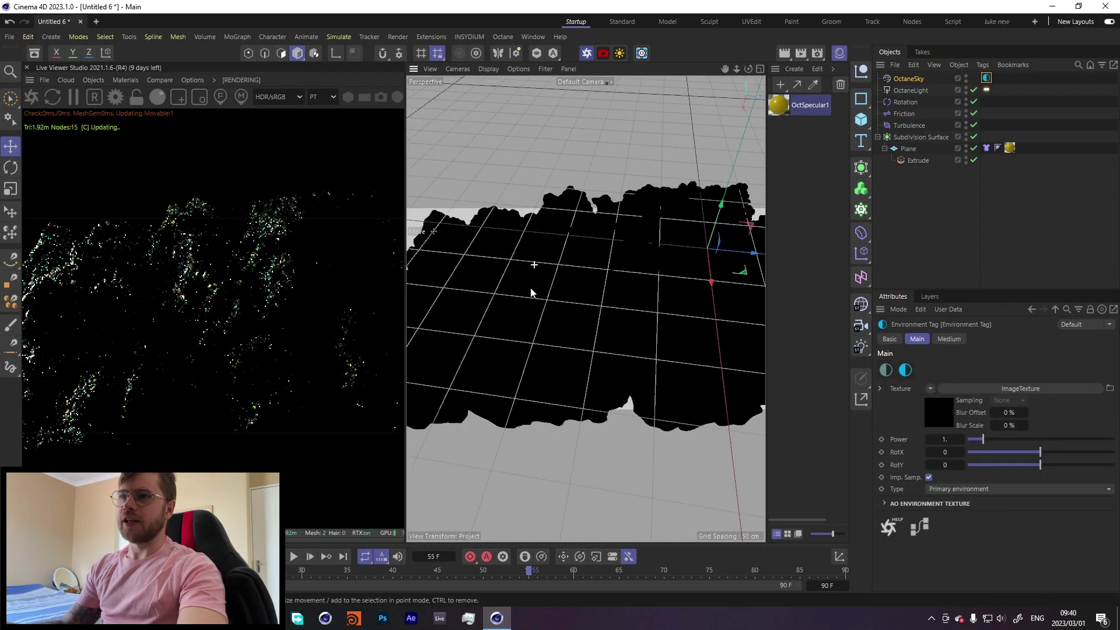
pyautogui.scroll(5, 531, 291)
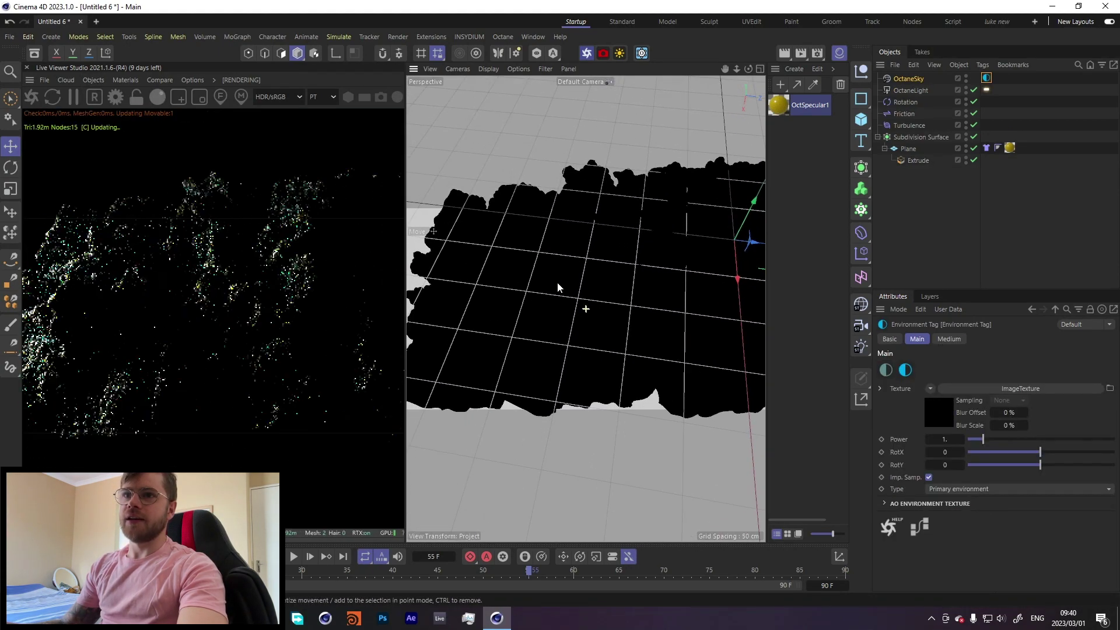
pyautogui.keyDown('alt'); pyautogui.moveTo(651, 280); pyautogui.dragTo(591, 283, button='middle'); pyautogui.keyUp('alt')
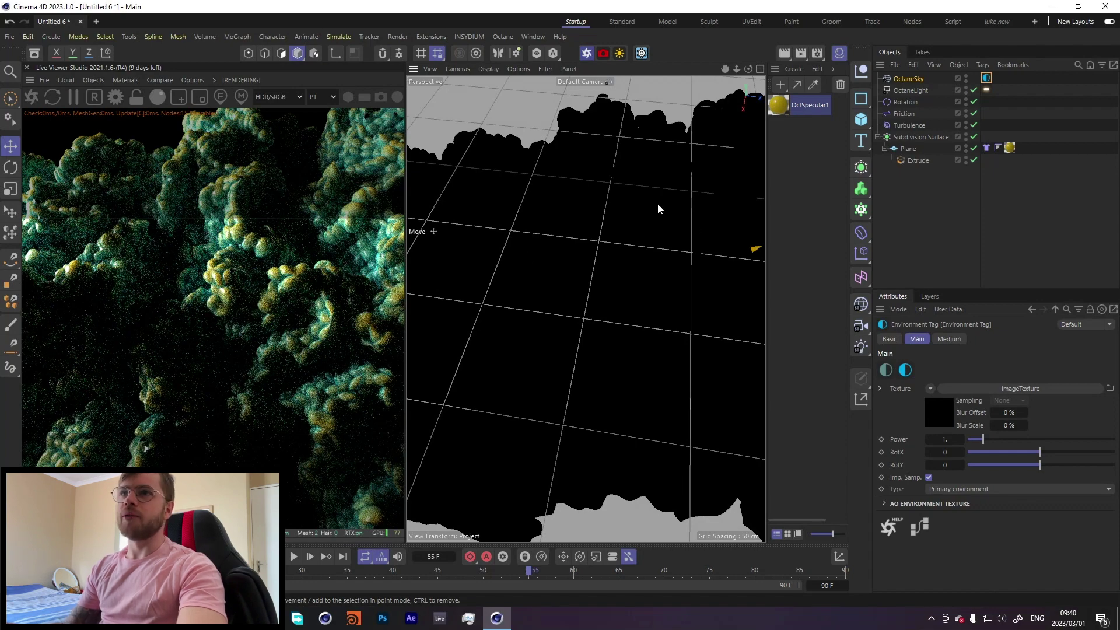
pyautogui.keyDown('alt'); pyautogui.moveTo(624, 269); pyautogui.dragTo(562, 282, button='middle'); pyautogui.keyUp('alt')
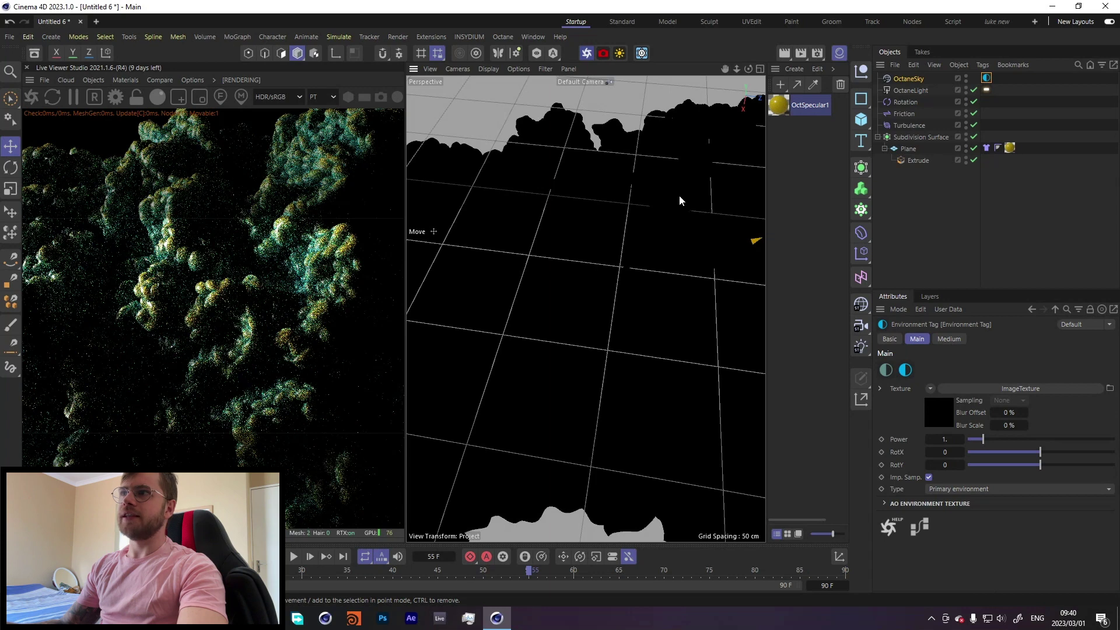
pyautogui.keyDown('alt'); pyautogui.moveTo(679, 195); pyautogui.dragTo(574, 218, button='right'); pyautogui.keyUp('alt')
pyautogui.keyDown('alt'); pyautogui.moveTo(659, 211); pyautogui.dragTo(579, 232, button='middle'); pyautogui.keyUp('alt')
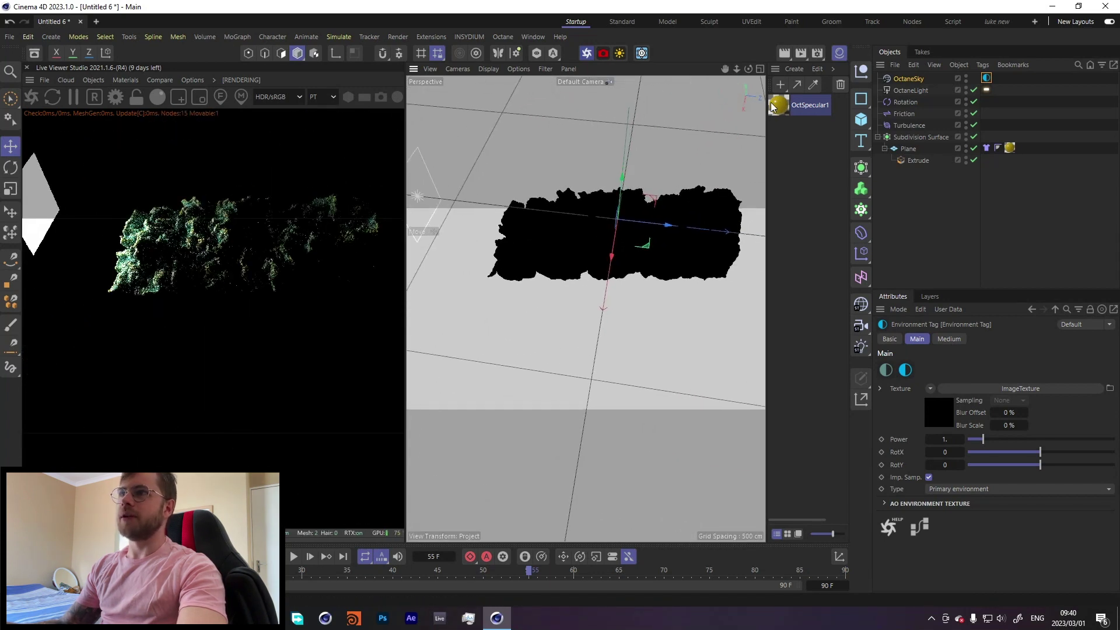
# Disable the area light and the Octane sky to return the cloth to the default lighting
pyautogui.click(966, 76)
pyautogui.scroll(5, 646, 228)
pyautogui.scroll(3, 645, 228)
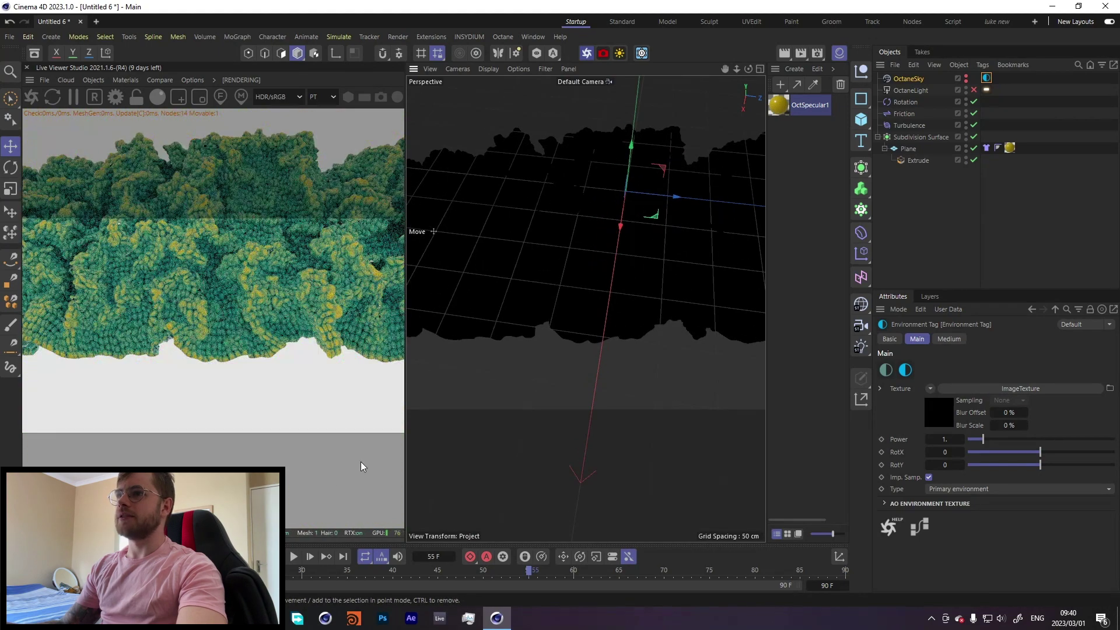
# Disable the Subdivision Surface and set the Plane's Width Segments to 22
pyautogui.click(908, 148)
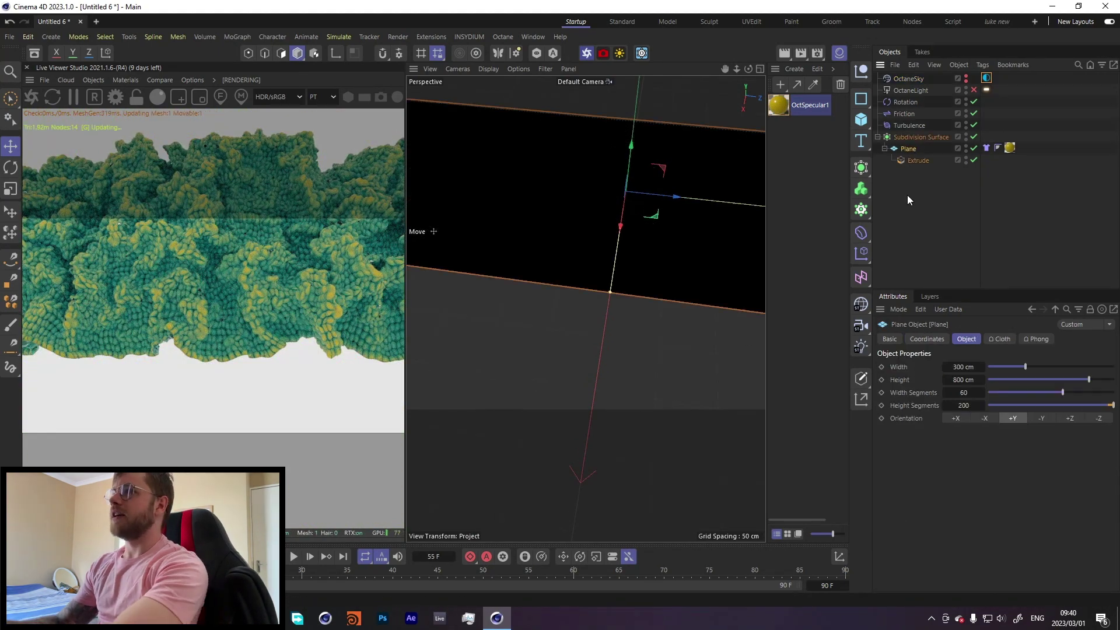
pyautogui.click(974, 137)
pyautogui.moveTo(1062, 392); pyautogui.dragTo(1013, 394)
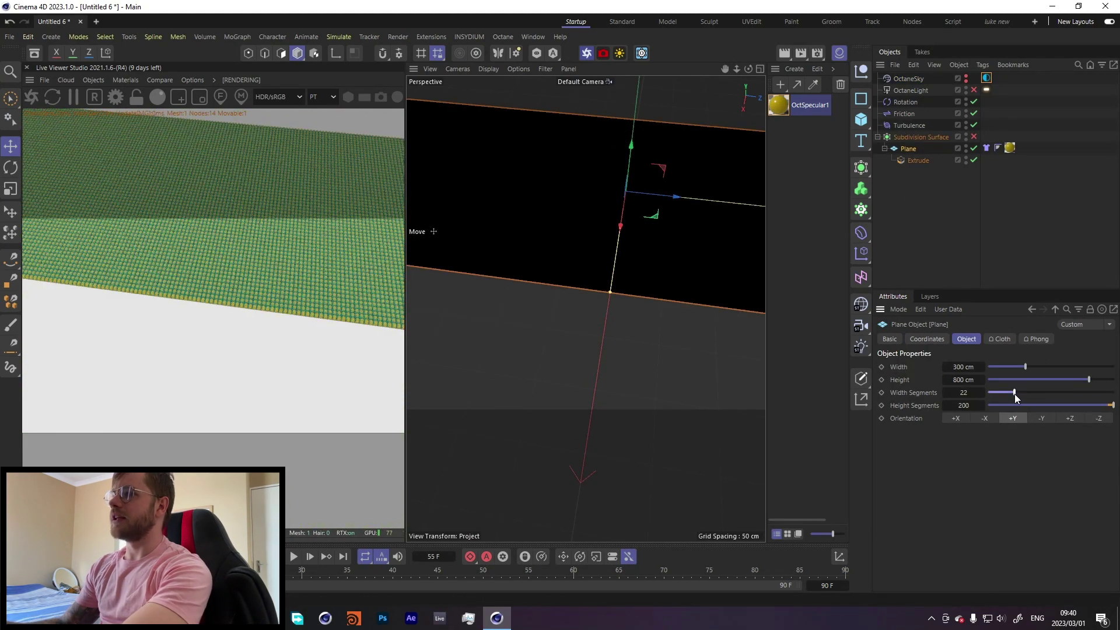
pyautogui.keyDown('alt'); pyautogui.moveTo(627, 233); pyautogui.dragTo(590, 309, button='middle'); pyautogui.keyUp('alt')
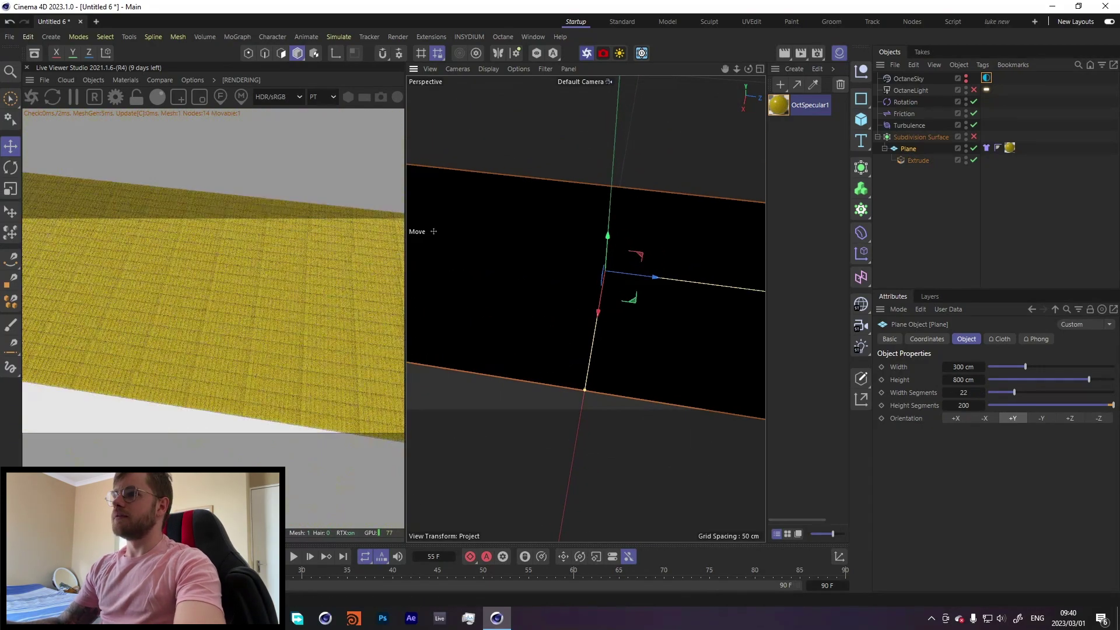
# Replay the cloth simulation, stop it at frame 29 and inspect the elongated extruded pieces up close
pyautogui.click(292, 558)
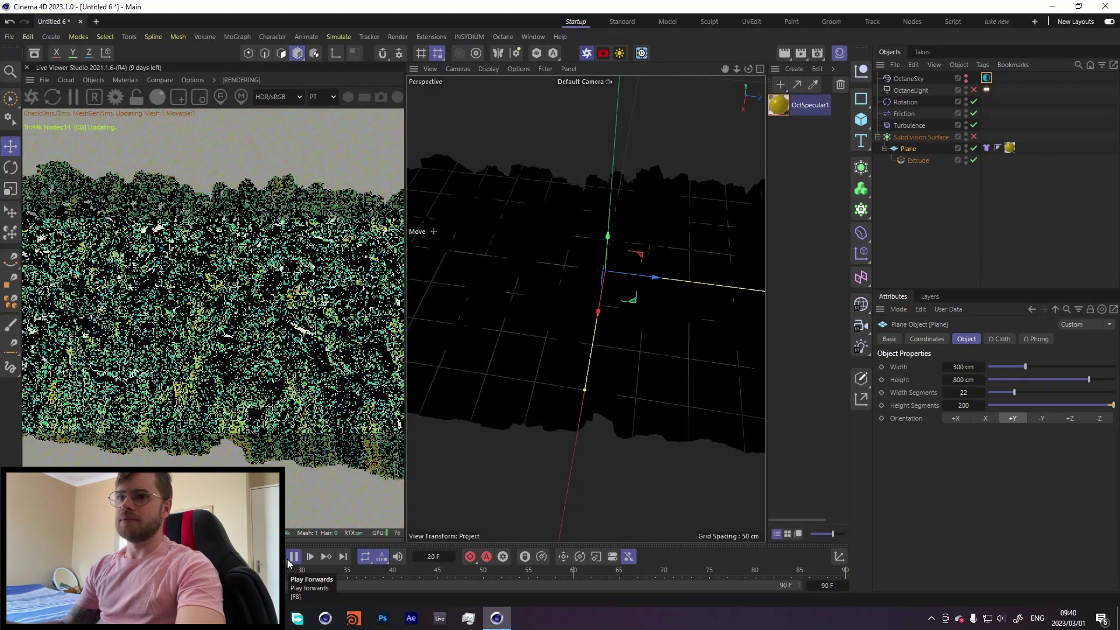
pyautogui.click(293, 559)
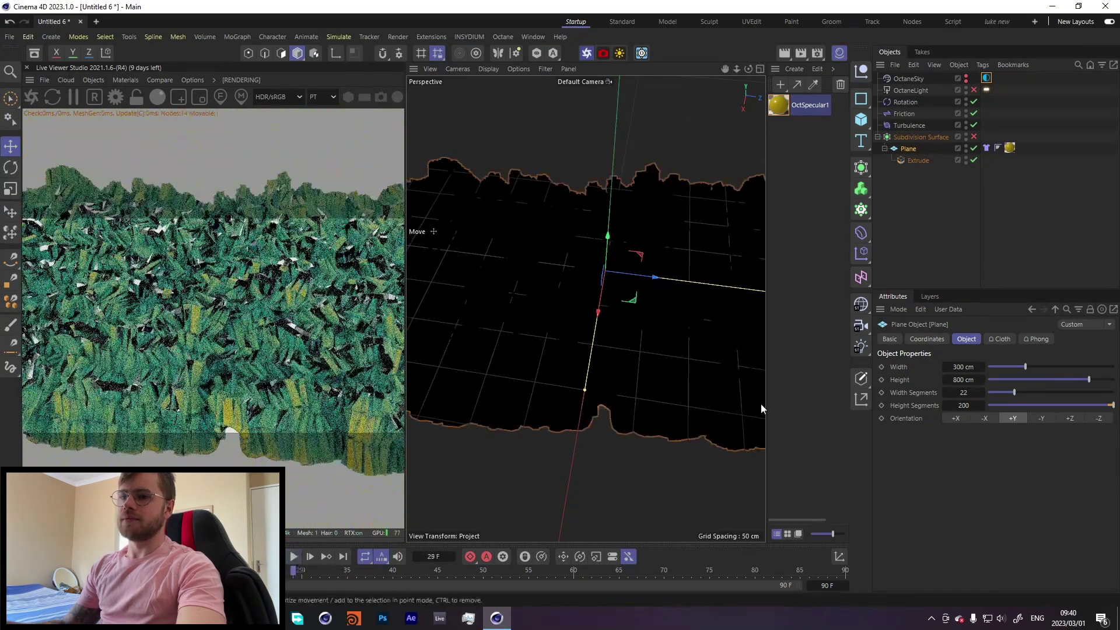
pyautogui.scroll(5, 551, 349)
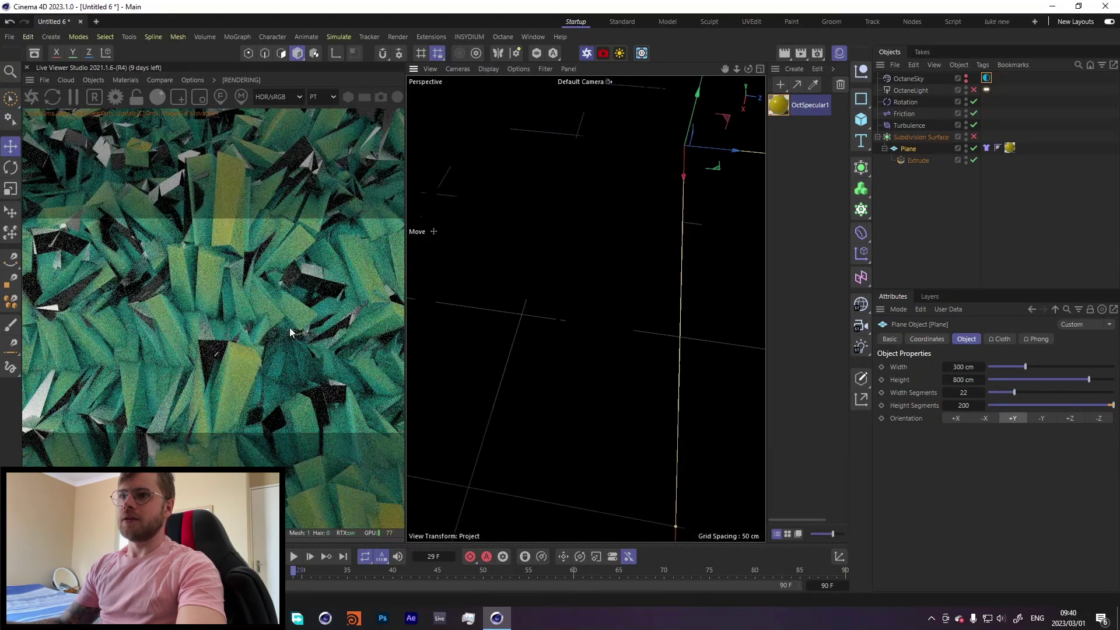
# Re-enable the Subdivision Surface and inspect the smoothed cloth pieces up close and from several angles
pyautogui.scroll(-5, 596, 309)
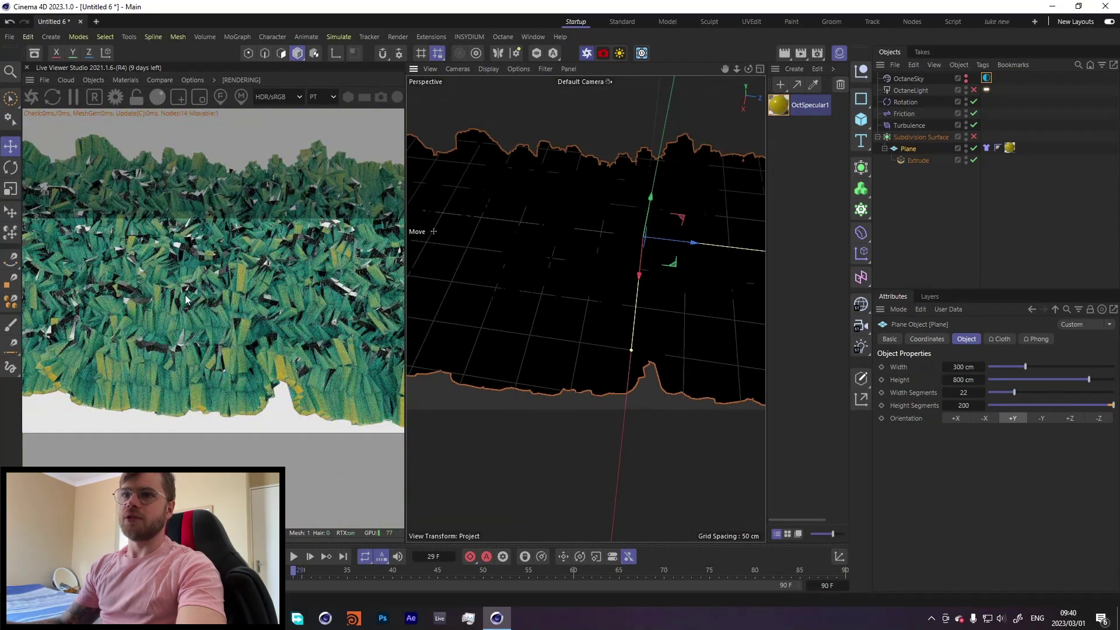
pyautogui.click(972, 136)
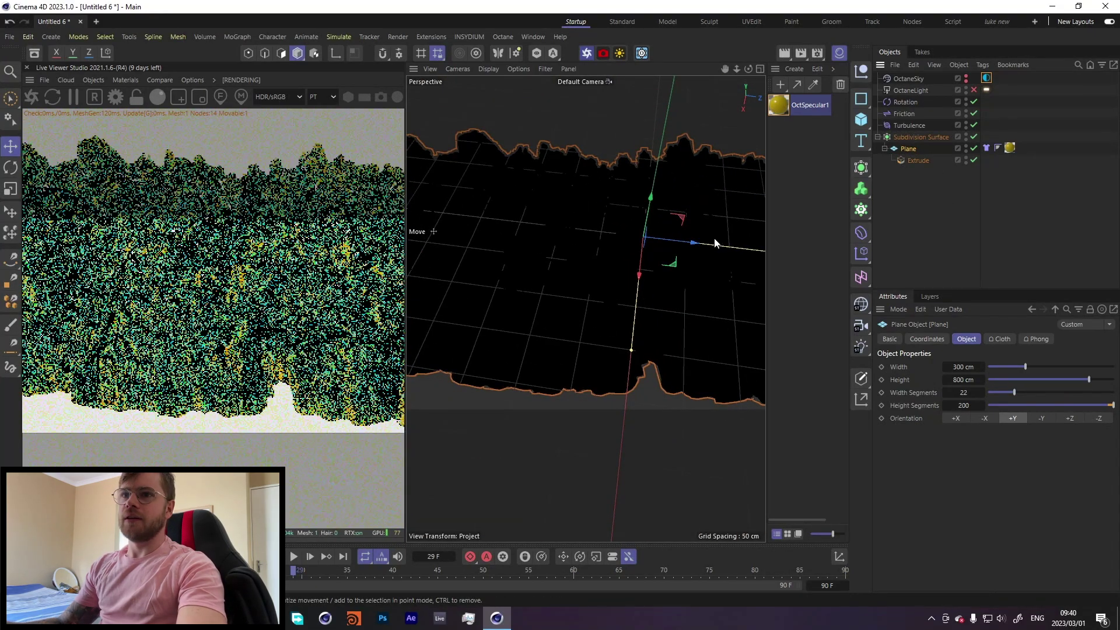
pyautogui.keyDown('alt'); pyautogui.moveTo(551, 270); pyautogui.dragTo(613, 282, button='right'); pyautogui.keyUp('alt')
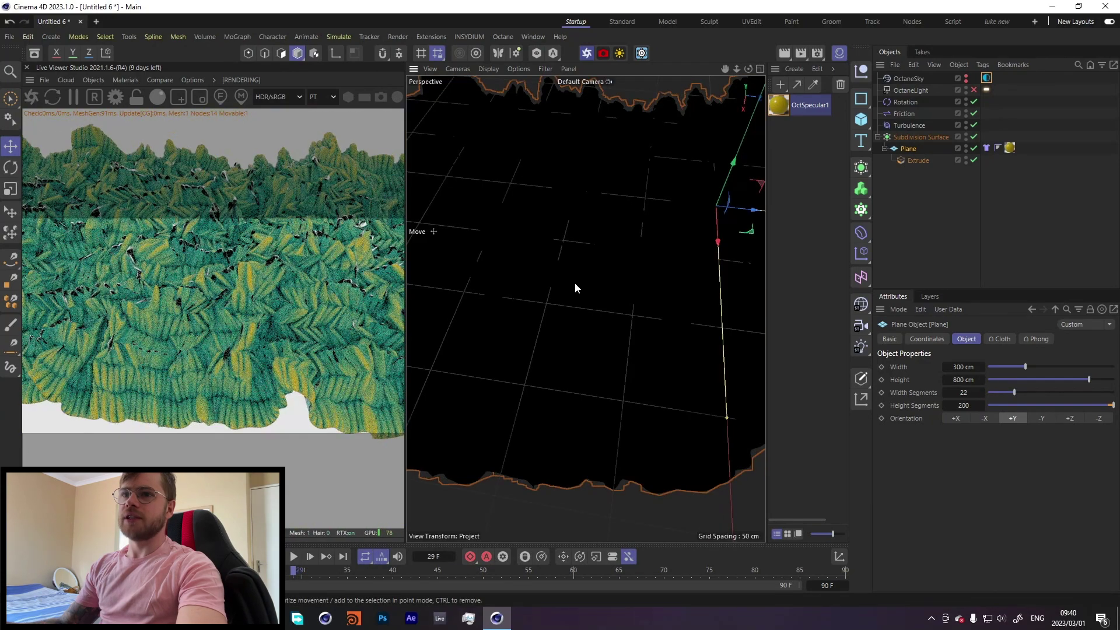
pyautogui.keyDown('alt'); pyautogui.moveTo(575, 282); pyautogui.dragTo(509, 268); pyautogui.keyUp('alt')
pyautogui.scroll(3, 506, 259)
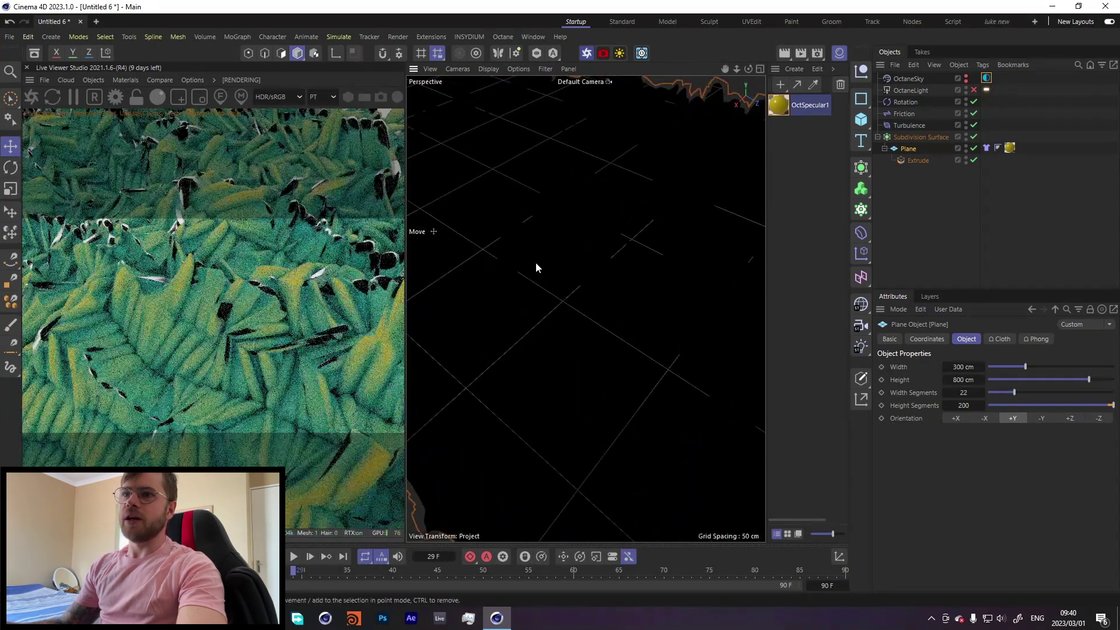
pyautogui.keyDown('alt'); pyautogui.moveTo(568, 261); pyautogui.dragTo(505, 270, button='right'); pyautogui.keyUp('alt')
pyautogui.keyDown('alt'); pyautogui.moveTo(630, 283); pyautogui.dragTo(540, 280, button='middle'); pyautogui.keyUp('alt')
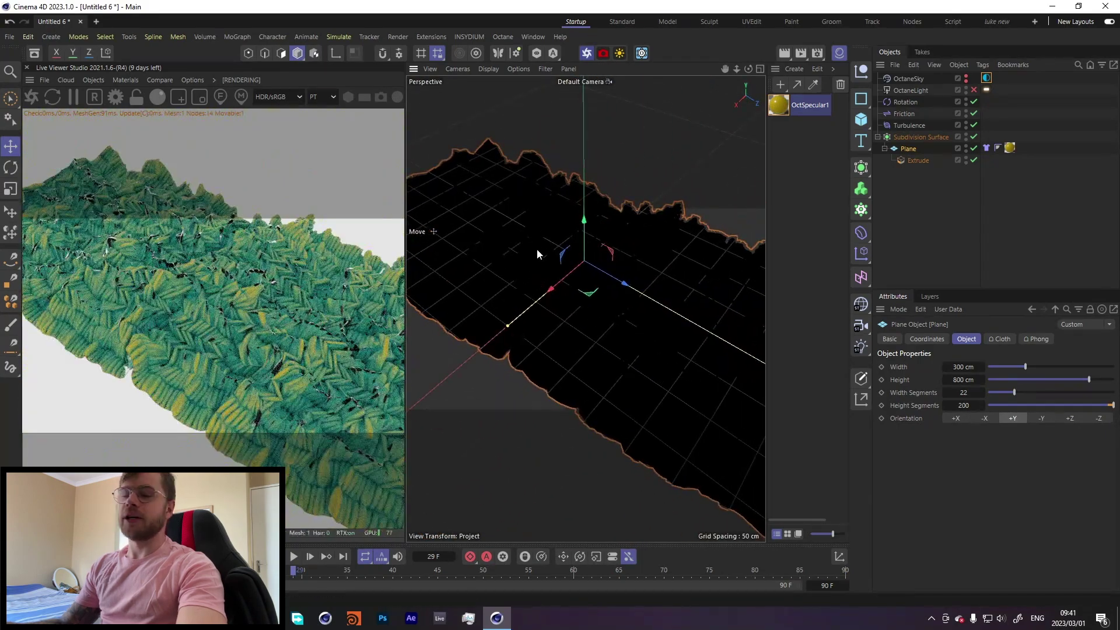
pyautogui.keyDown('alt'); pyautogui.moveTo(545, 275); pyautogui.dragTo(600, 285); pyautogui.keyUp('alt')
pyautogui.click(35, 53)
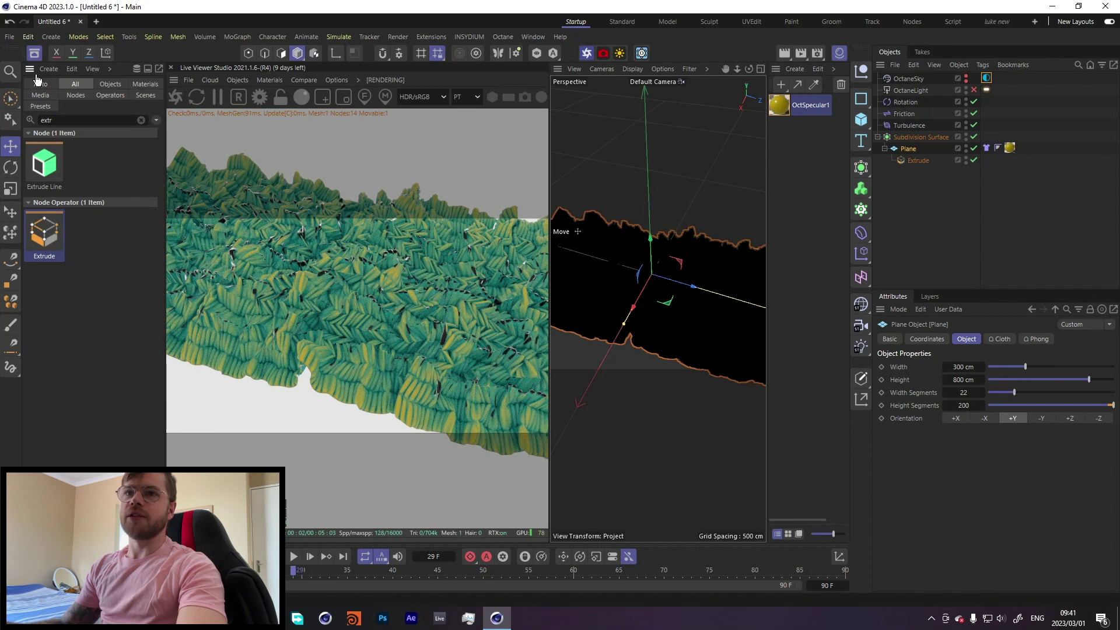
pyautogui.click(36, 54)
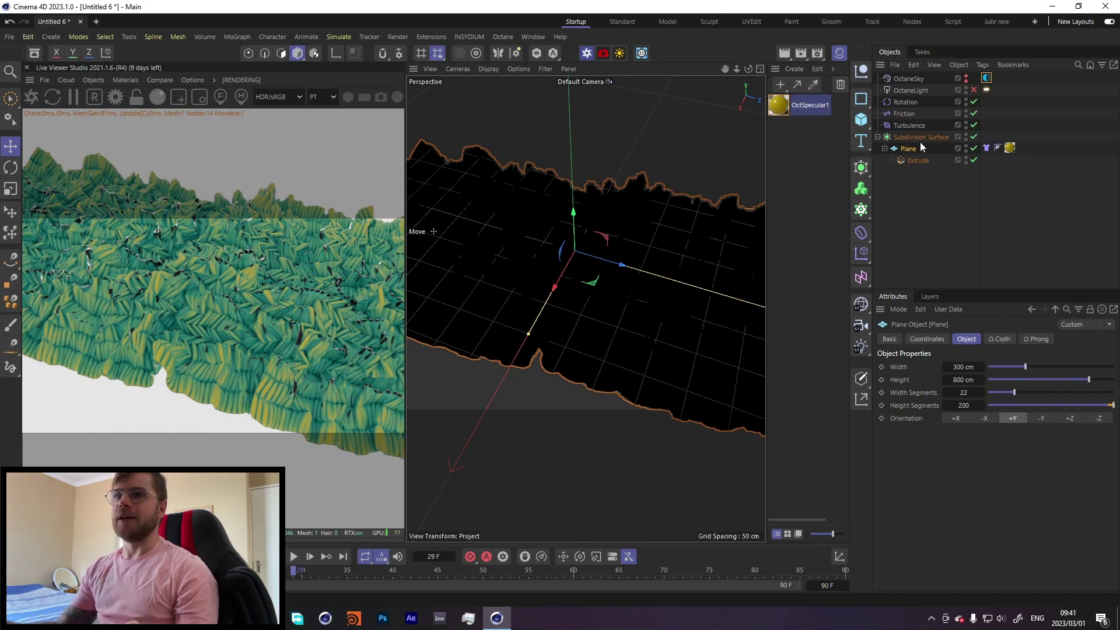
# Set the Plane's Width Segments to 60 and replay the cloth simulation from the start
pyautogui.doubleClick(963, 393)
pyautogui.write('60')
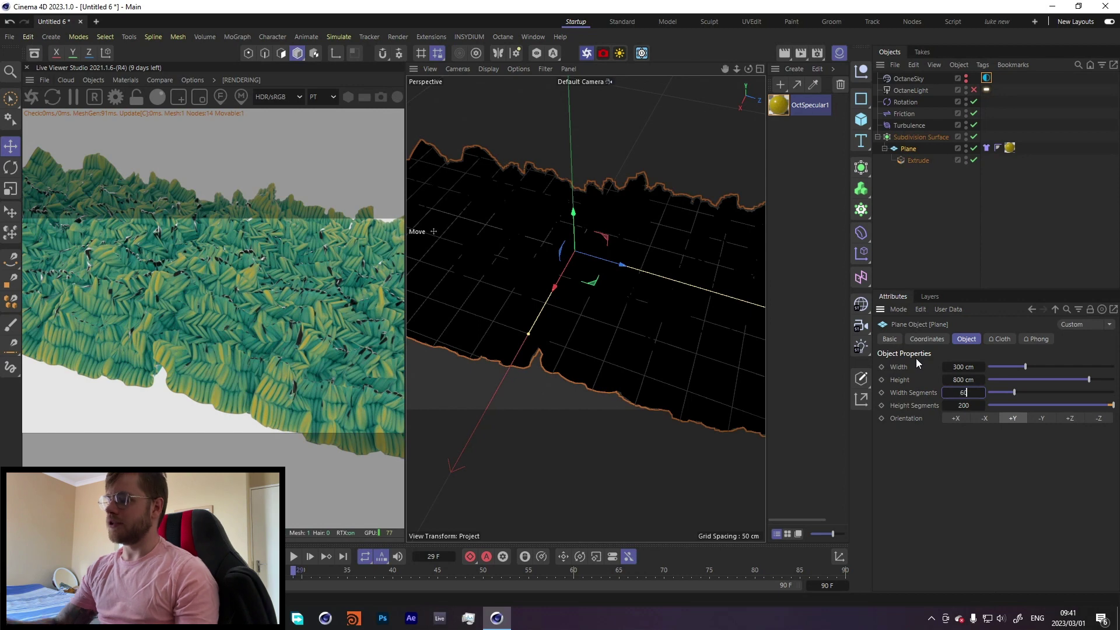
pyautogui.press('Return')
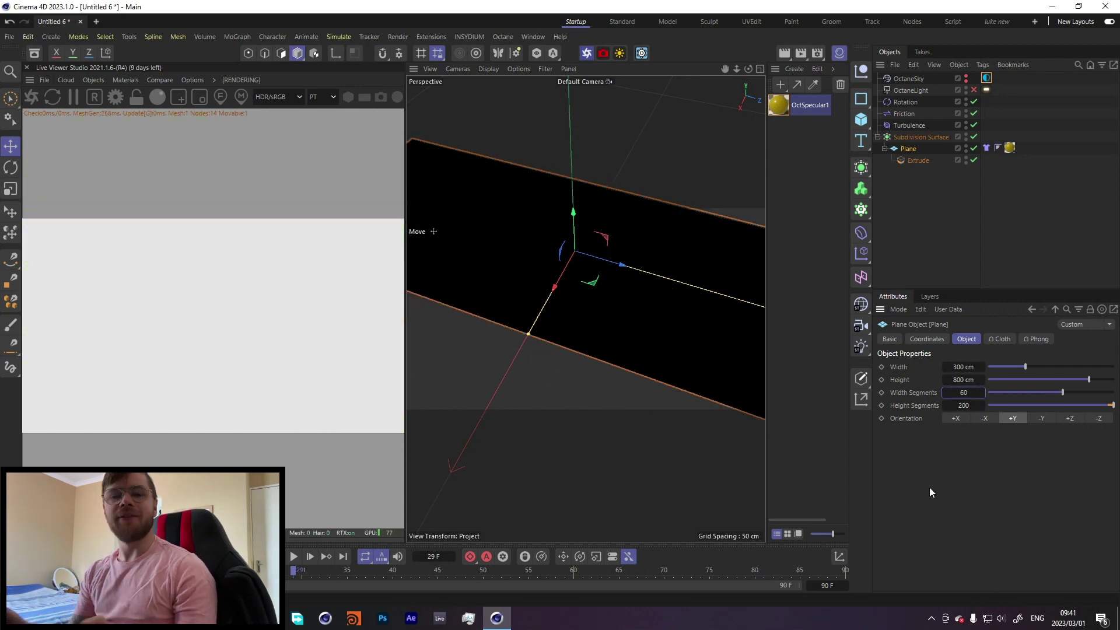
pyautogui.click(294, 557)
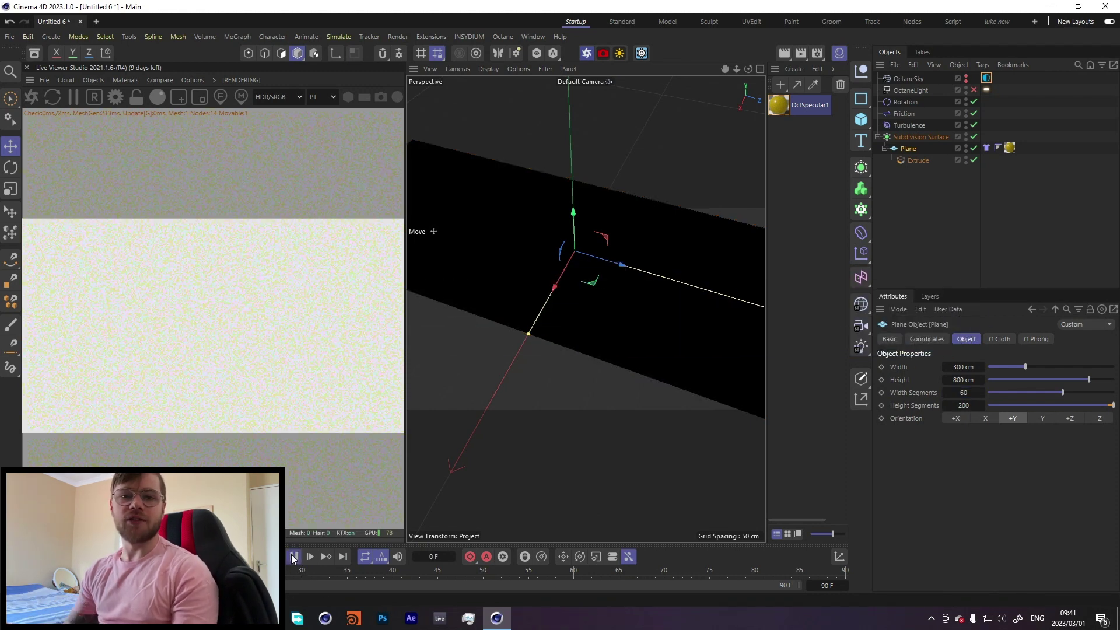